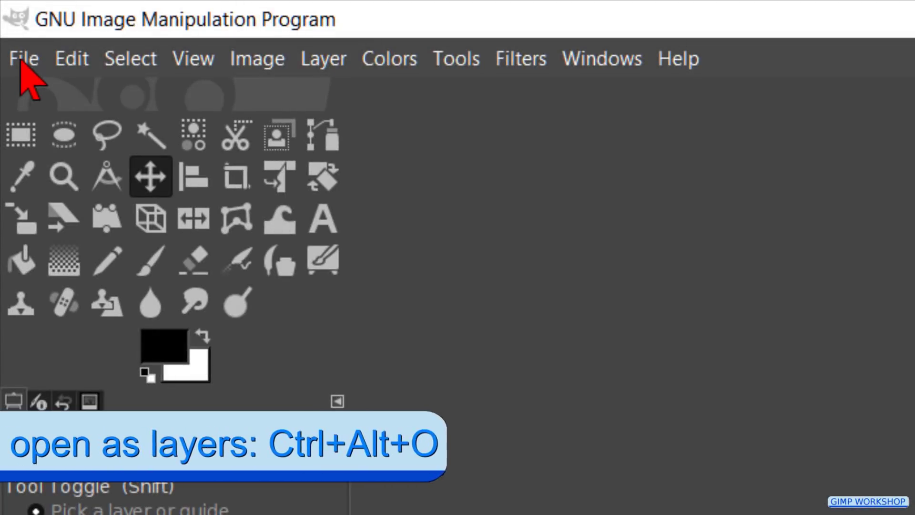
Open 01 stars through 04 lantern from the tu 125 fanatasy folder as layers.
left_click(21, 63)
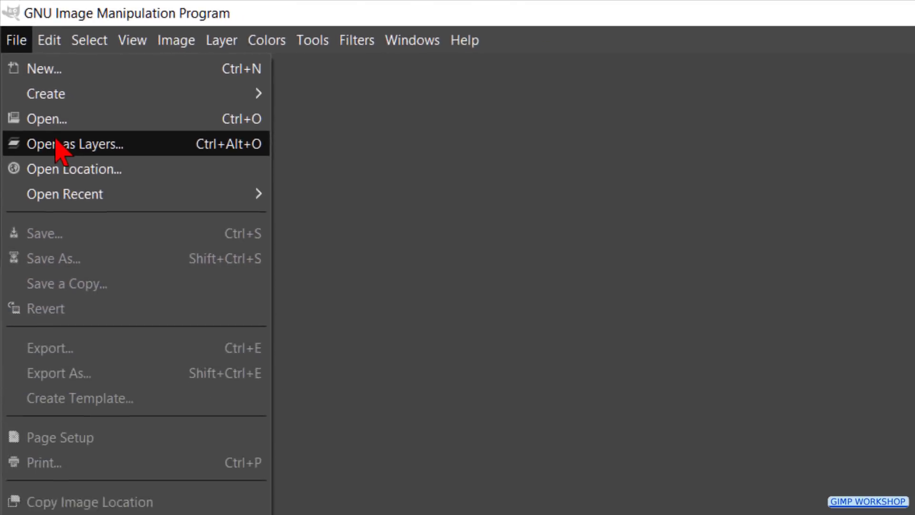
left_click(63, 150)
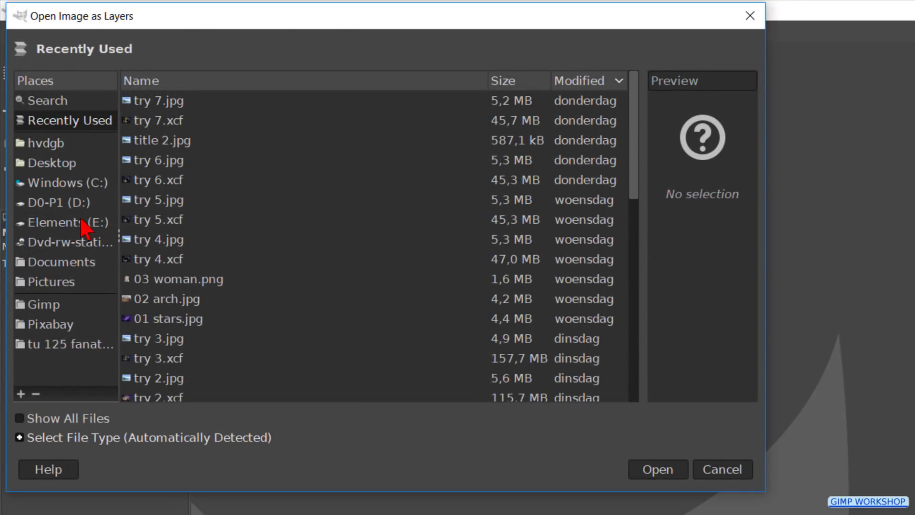
left_click(94, 345)
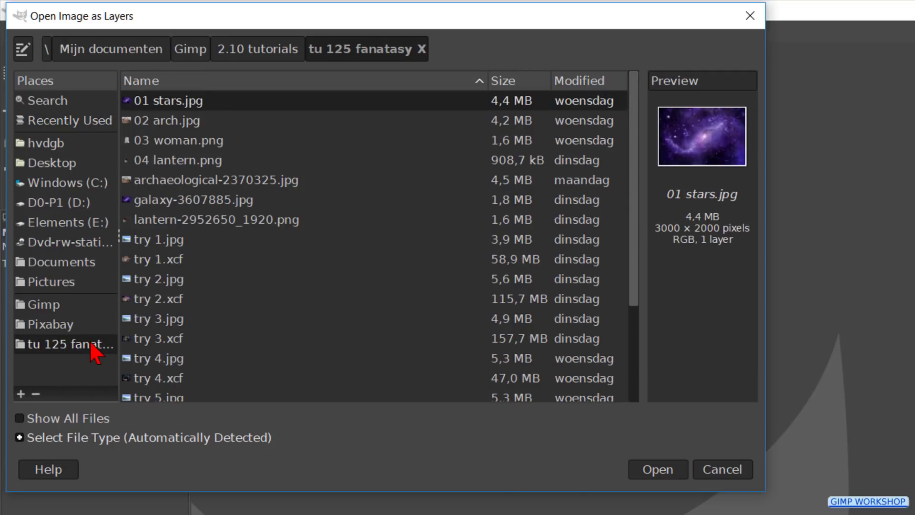
left_click(165, 133)
left_click(164, 140, "ctrl")
left_click(165, 161, "ctrl")
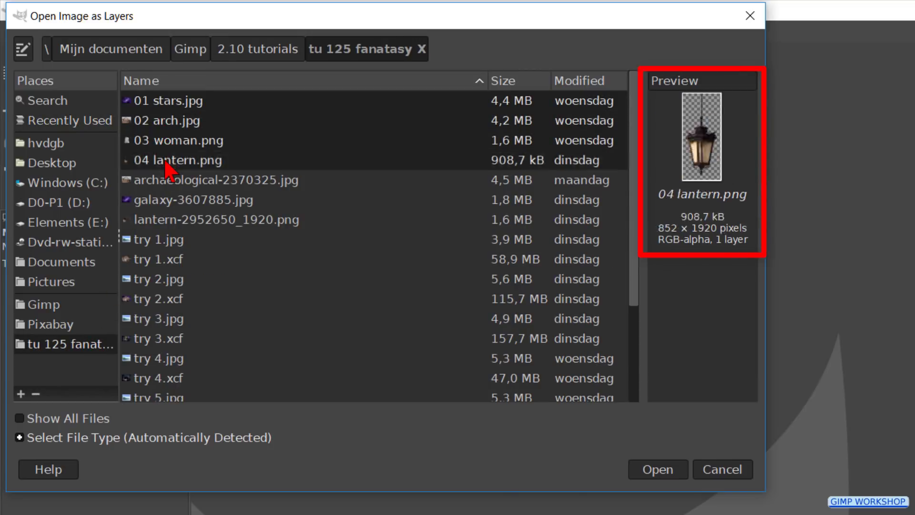
left_click(641, 464)
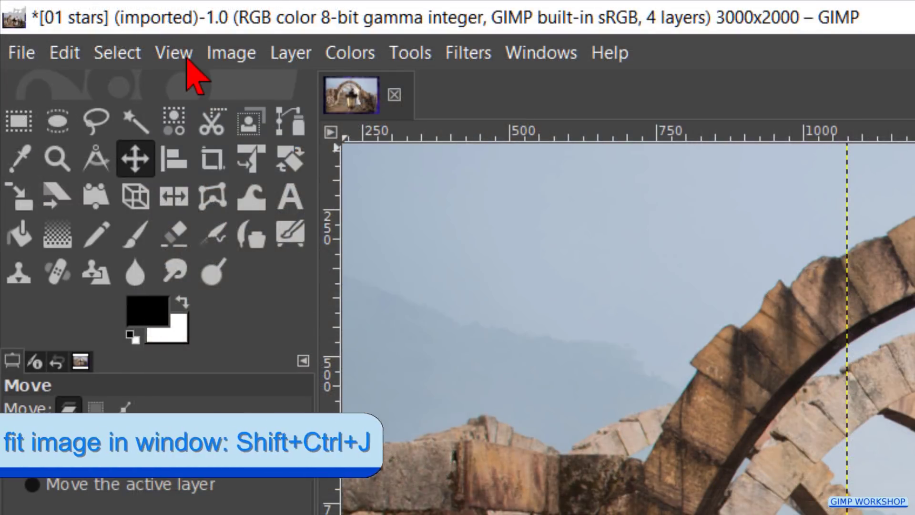
Fit the image in the window and show only the arch layer.
left_click(179, 54)
mouse_move(214, 146)
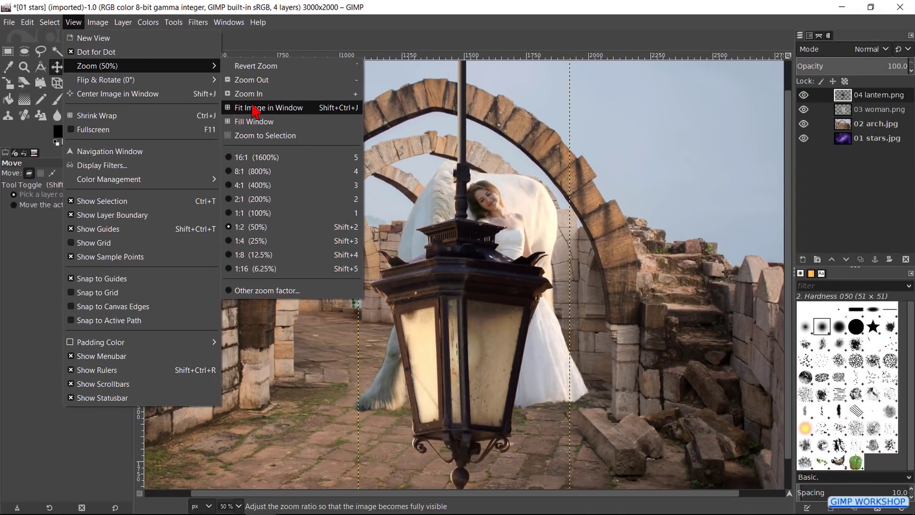
left_click(237, 108)
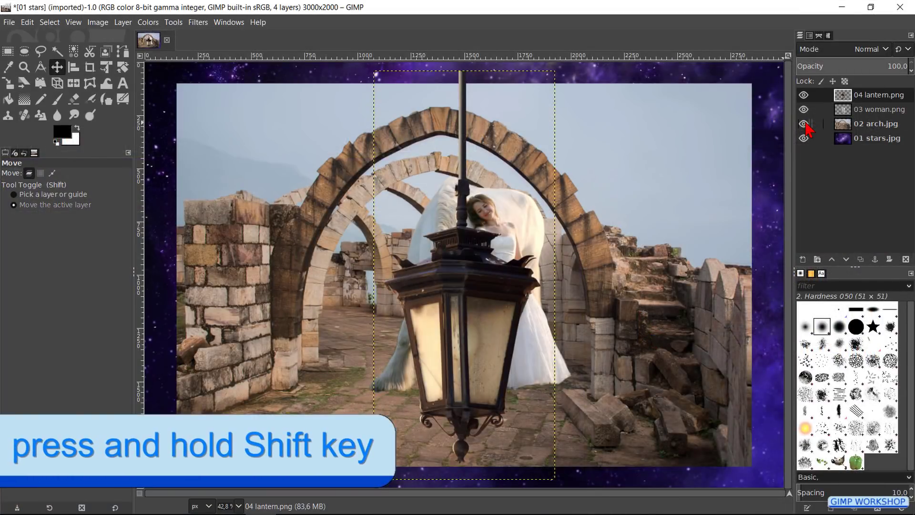
left_click(804, 124, "shift")
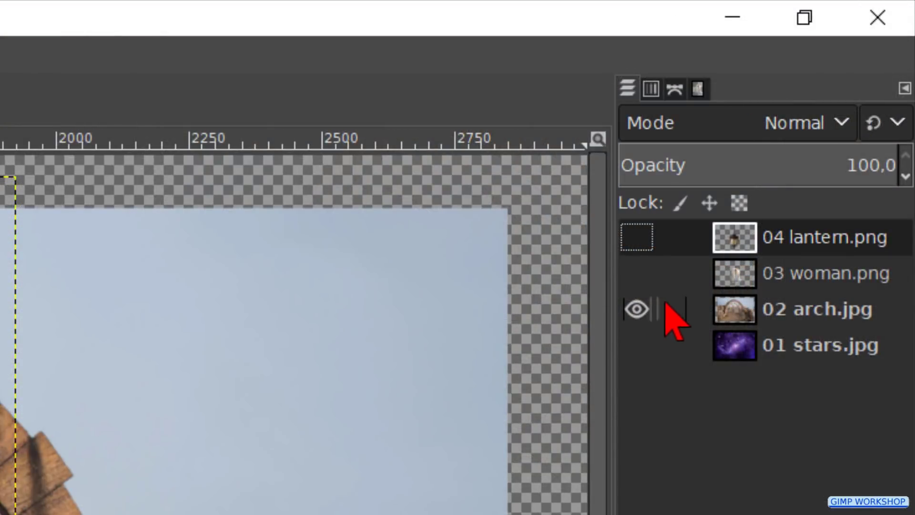
Add an alpha channel to the arch layer and extend it to image size.
right_click(683, 303)
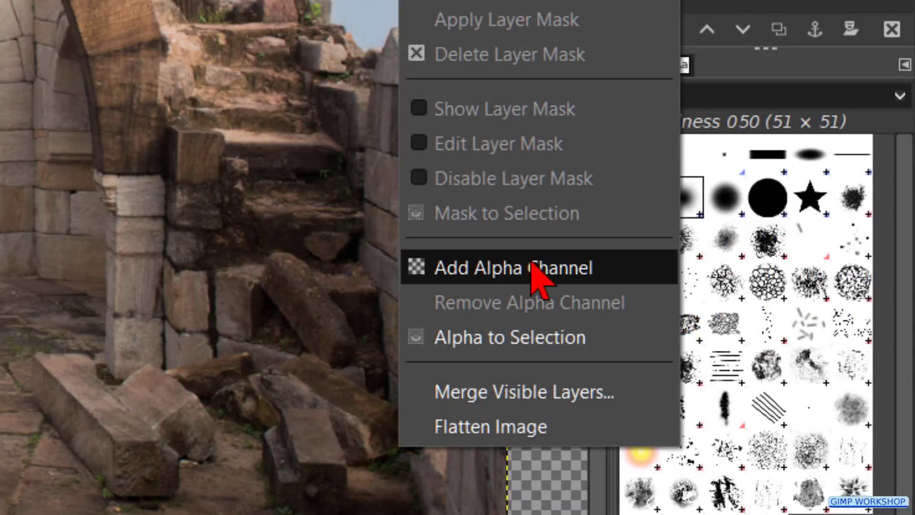
left_click(530, 266)
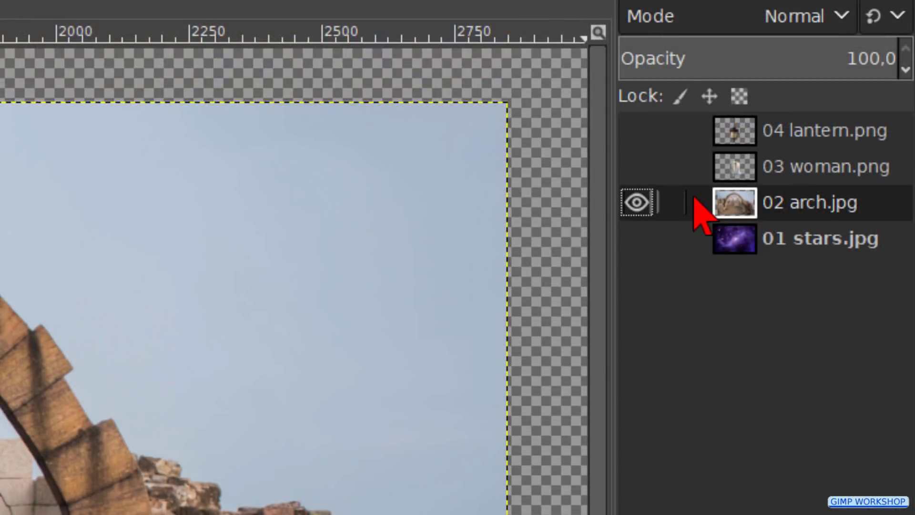
right_click(701, 213)
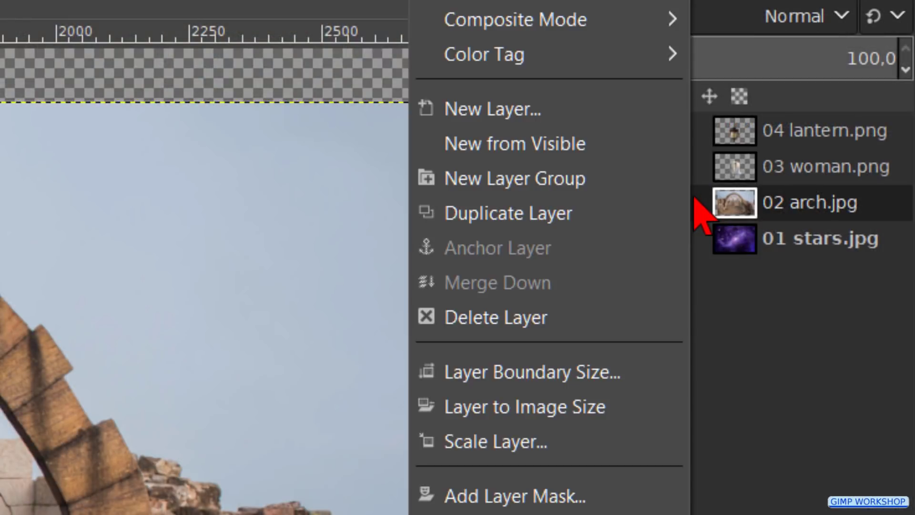
left_click(510, 406)
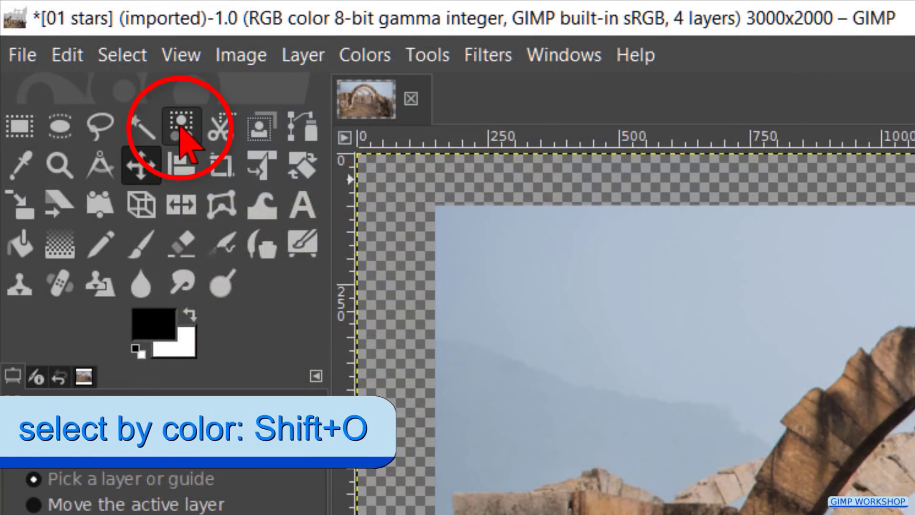
Select the sky above and between the arches by colour in Add mode.
left_click(182, 127)
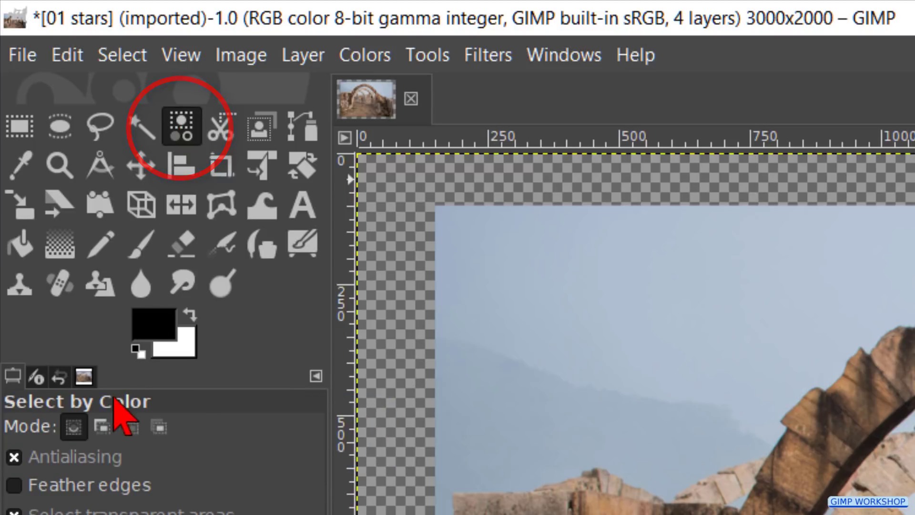
left_click(102, 427)
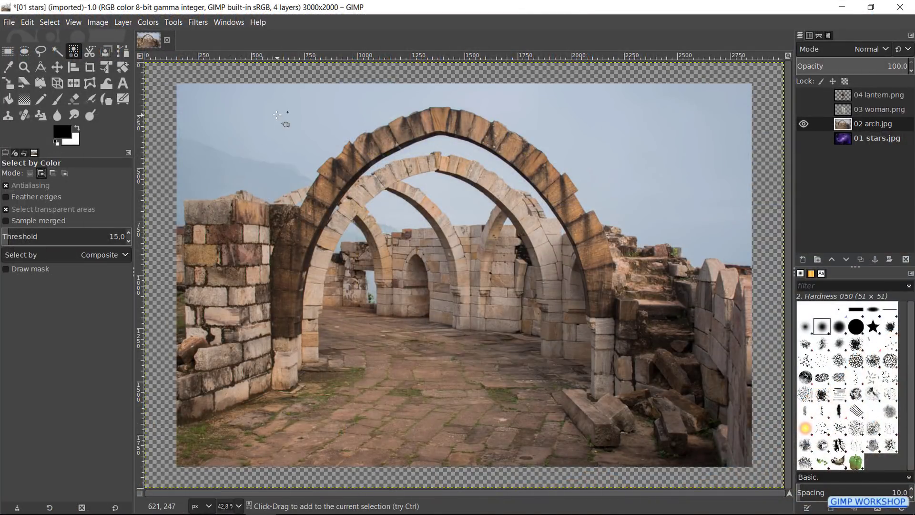
left_click(276, 115)
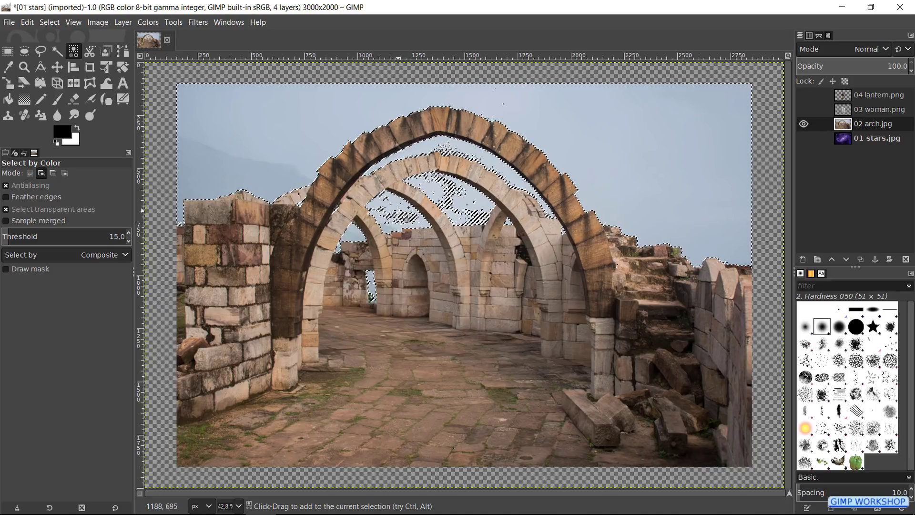
left_click(398, 210)
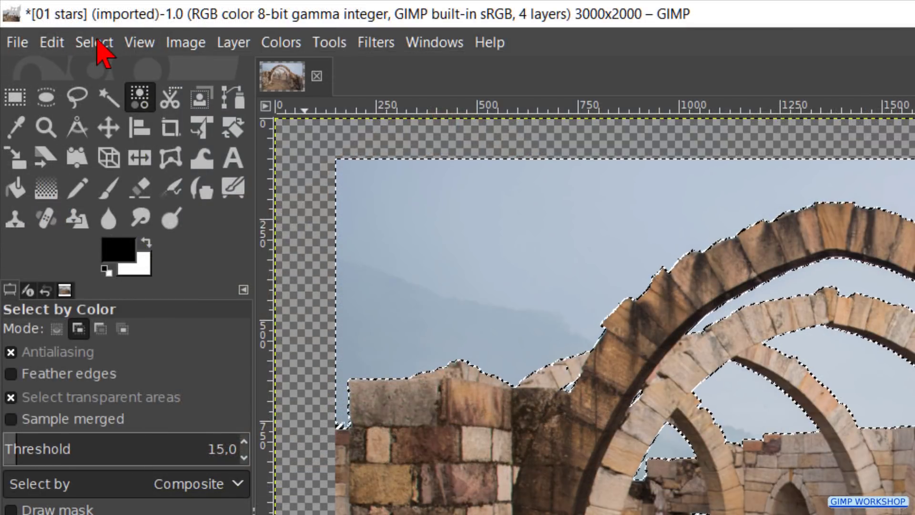
Grow the sky selection by 2 pixels and clear it to transparency.
left_click(103, 53)
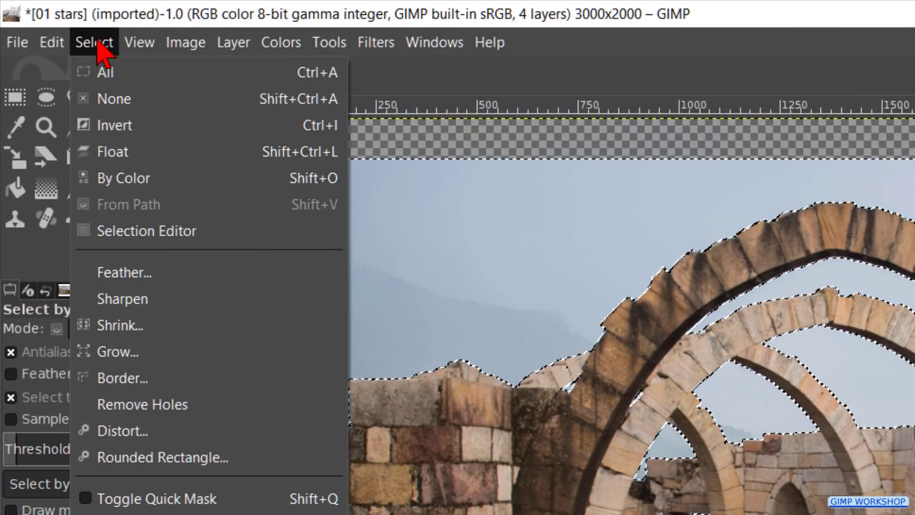
left_click(150, 363)
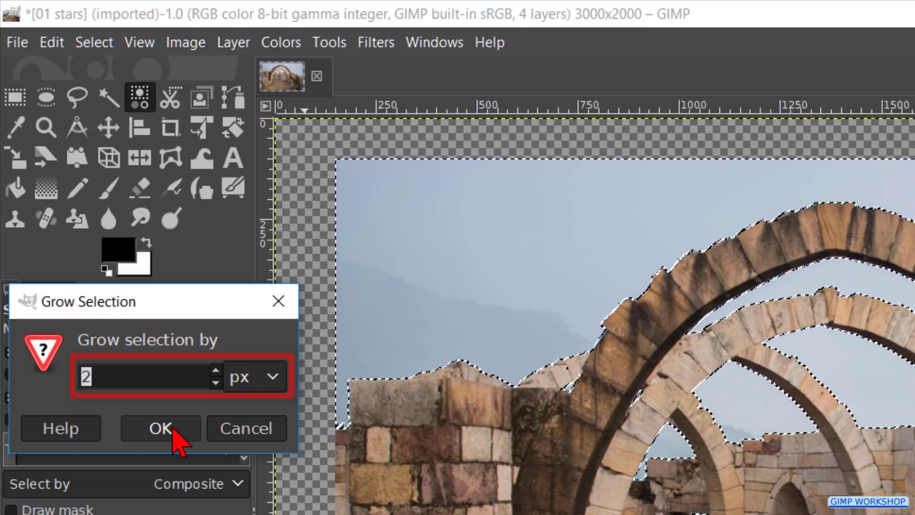
left_click(172, 427)
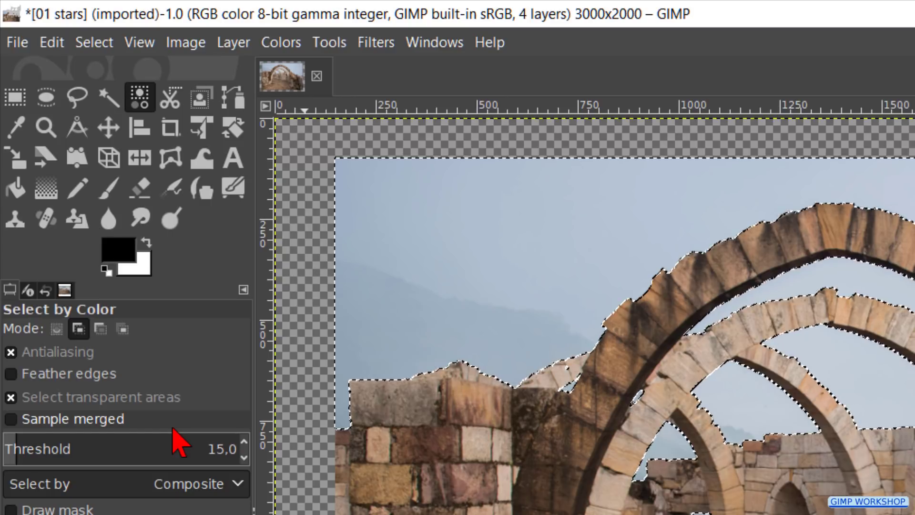
left_click(52, 43)
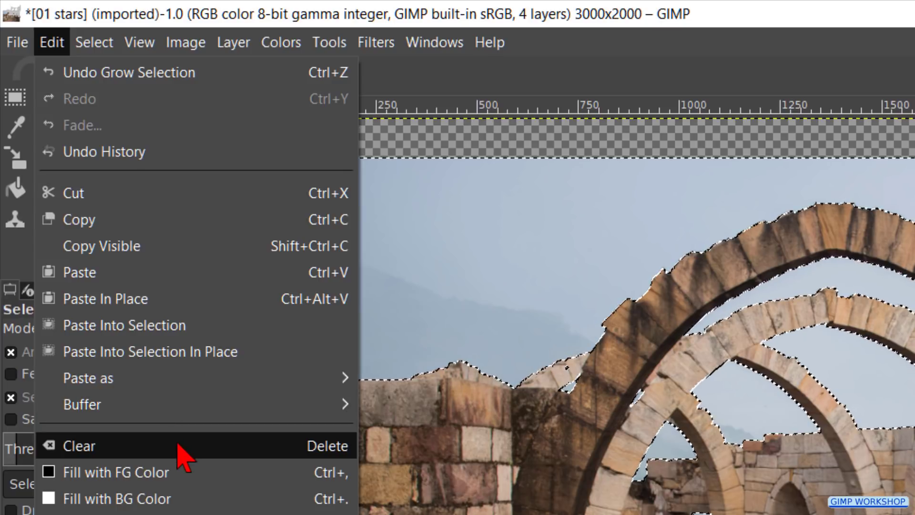
left_click(182, 451)
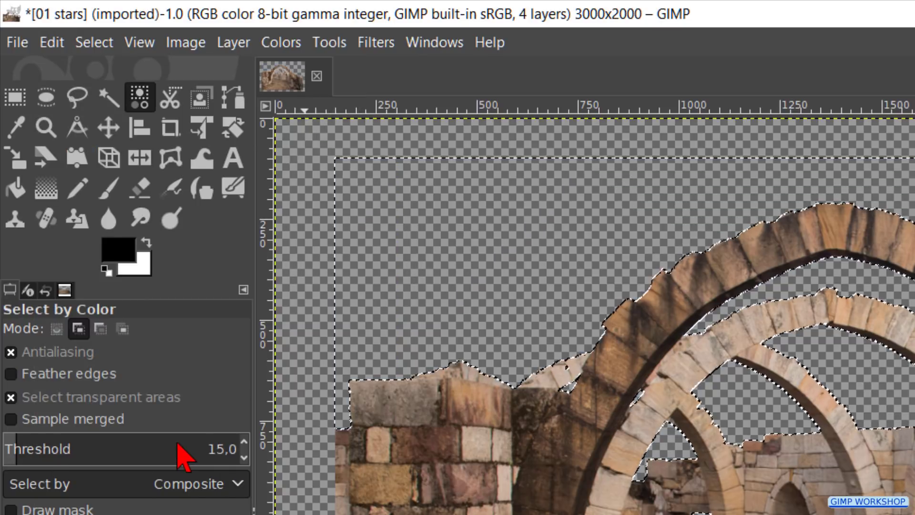
Deselect everything and fit the arch layer to the 3000×2000 image size.
left_click(97, 51)
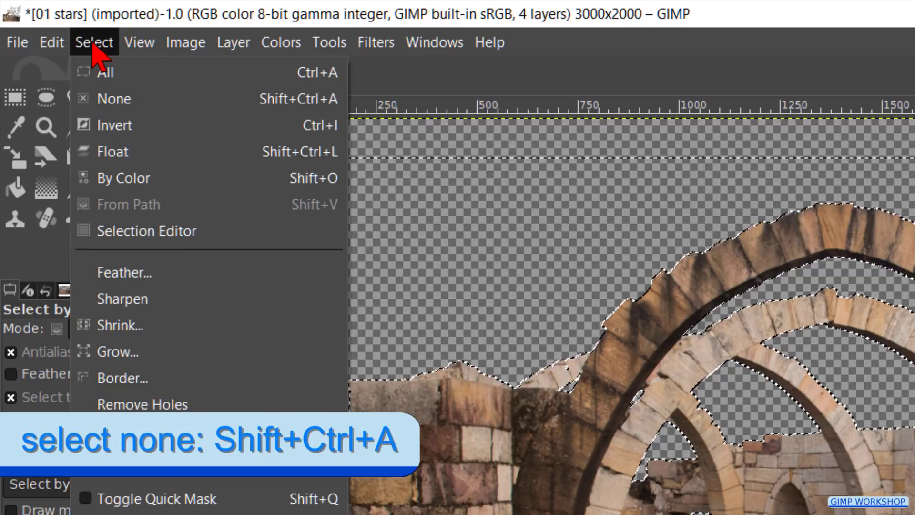
left_click(114, 99)
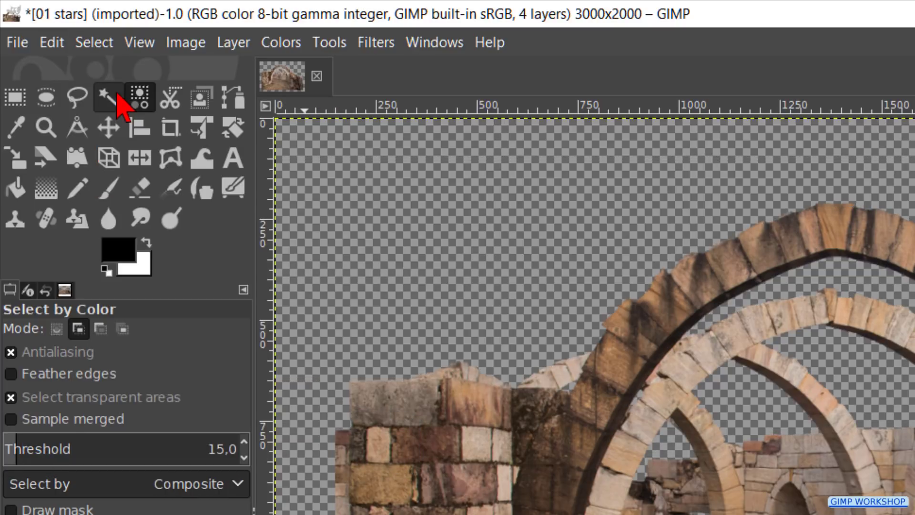
left_click(234, 45)
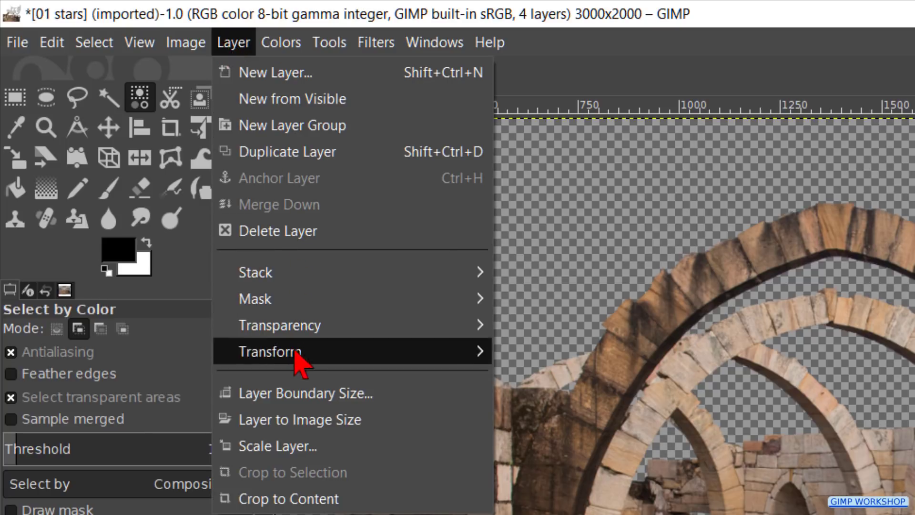
left_click(299, 420)
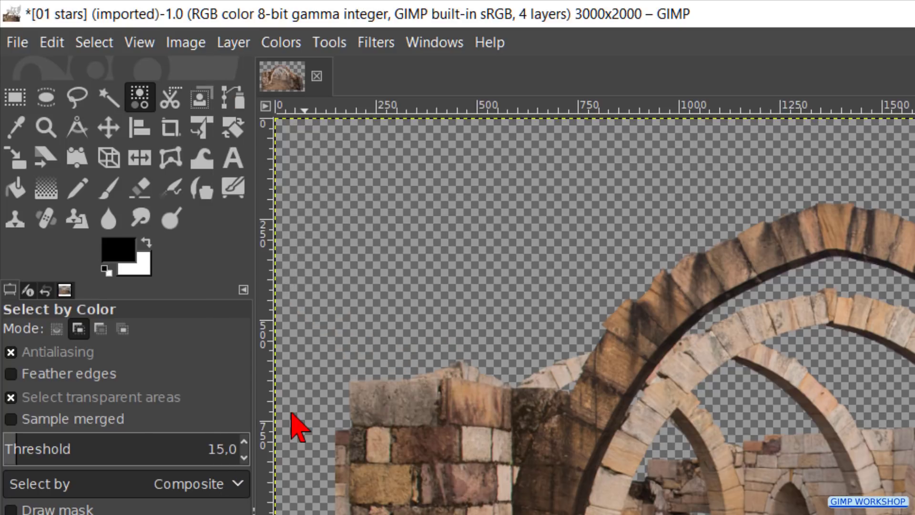
Start a free-selection outline along the right wall edge.
left_click(83, 100)
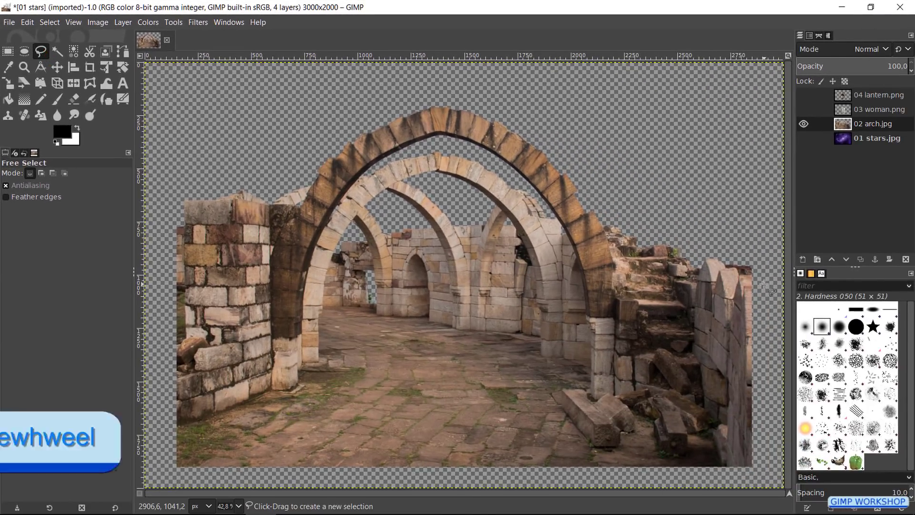
scroll(772, 282, "up", 2, "ctrl")
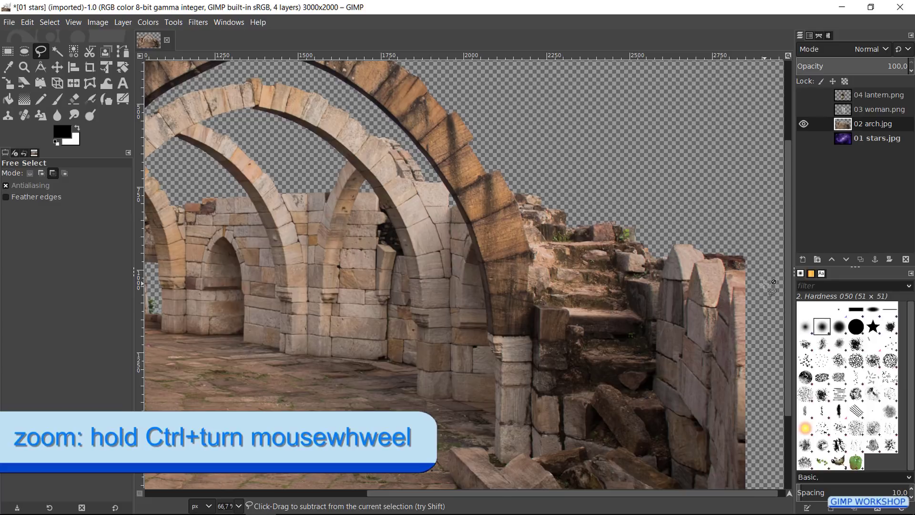
scroll(772, 283, "up", 1, "ctrl")
scroll(772, 282, "up", 1, "ctrl")
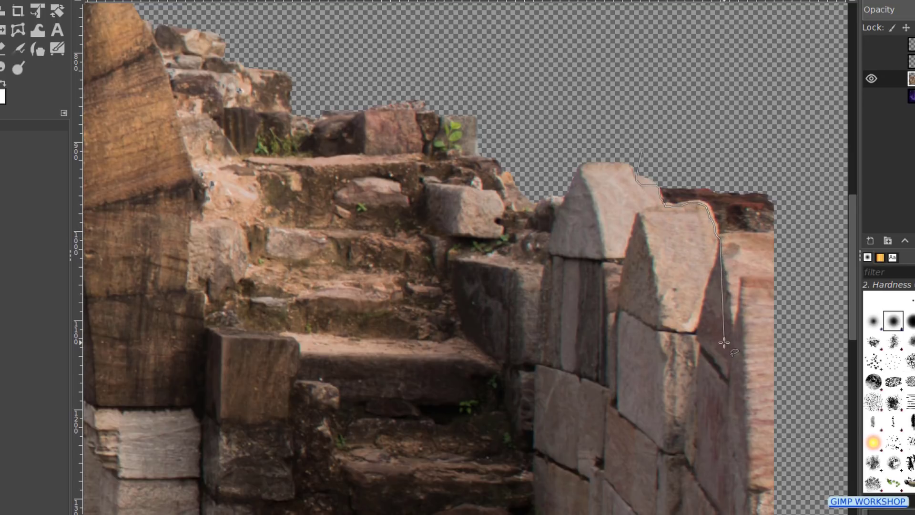
left_click(729, 372)
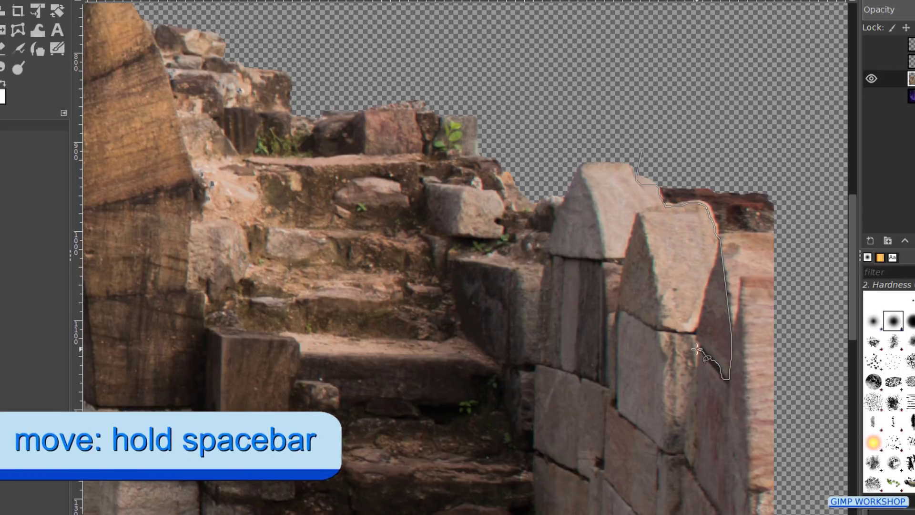
key("space")
scroll(712, 241, "up", 3)
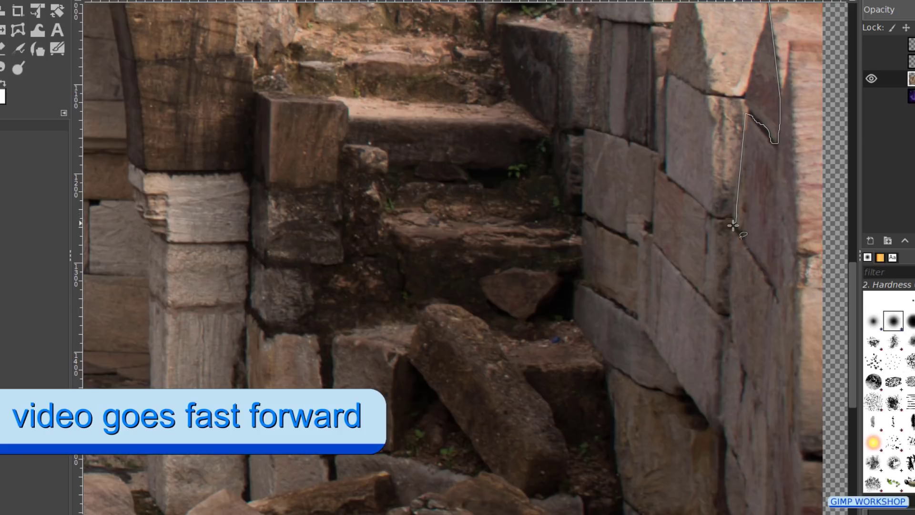
left_click(743, 400)
left_click(729, 429)
key("space")
left_click(672, 272)
left_click(608, 326)
left_click(588, 368)
Trace the outline around the fallen block, floor slabs and left wall, then close it.
left_click_drag(507, 423, 395, 468)
left_click_drag(365, 347, 264, 286)
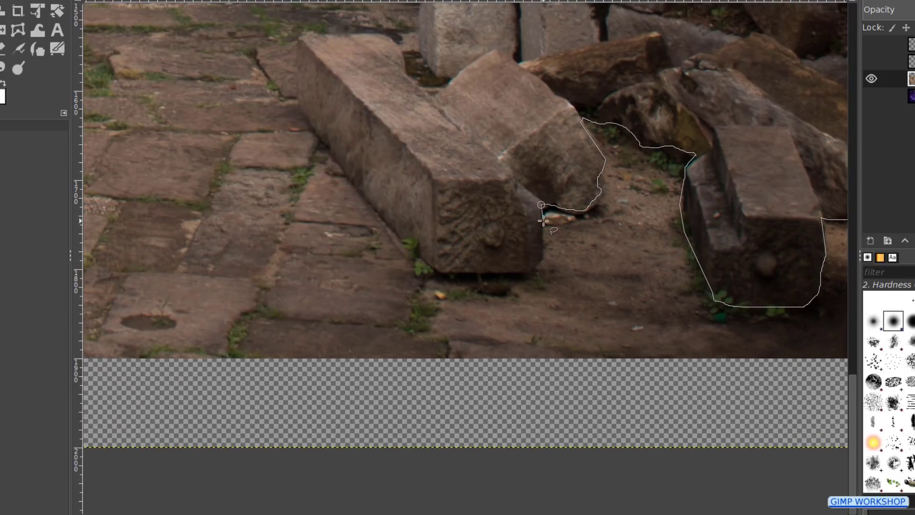
left_click_drag(546, 205, 420, 251)
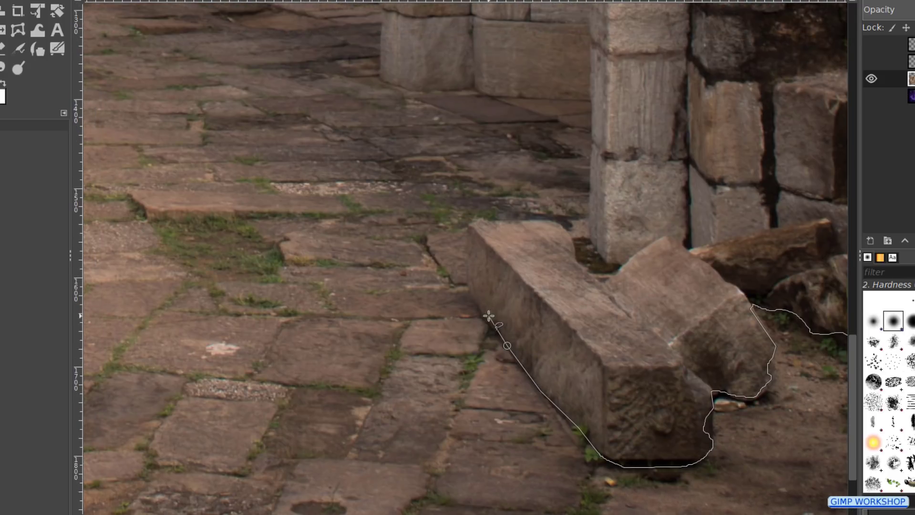
left_click_drag(488, 315, 472, 225)
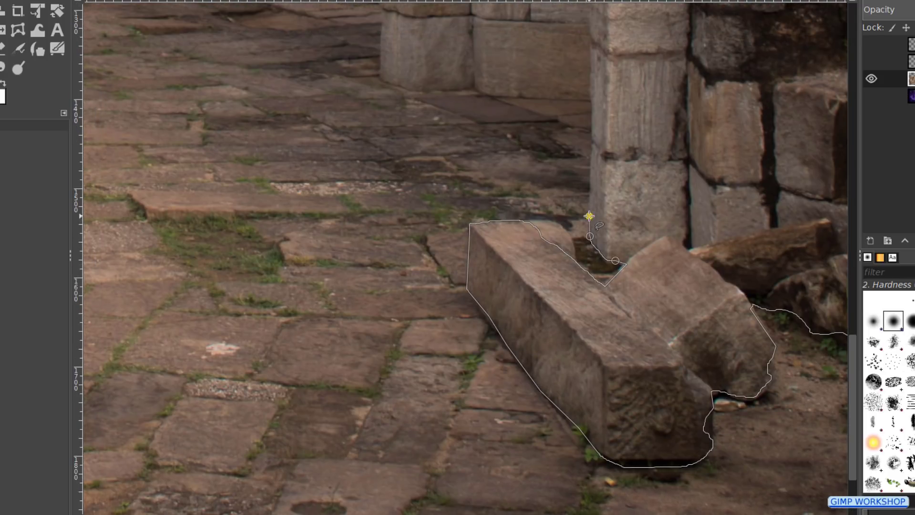
mouse_move(588, 217)
left_mouse_down()
mouse_move(457, 189)
mouse_move(267, 183)
left_mouse_up()
left_click_drag(355, 224, 243, 219)
left_click_drag(164, 250, 671, 267)
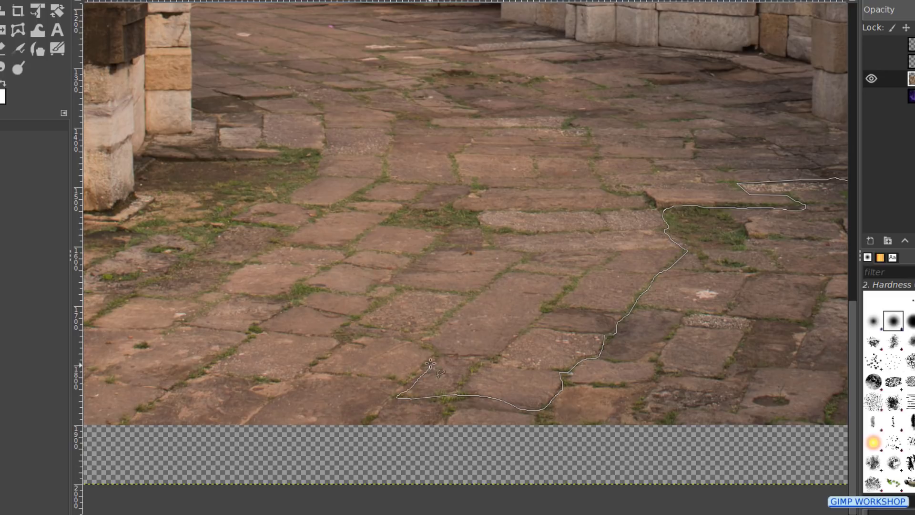
left_click_drag(429, 332, 396, 288)
mouse_move(279, 309)
left_mouse_down()
mouse_move(496, 329)
mouse_move(281, 307)
mouse_move(212, 263)
left_mouse_up()
left_click_drag(123, 293, 383, 348)
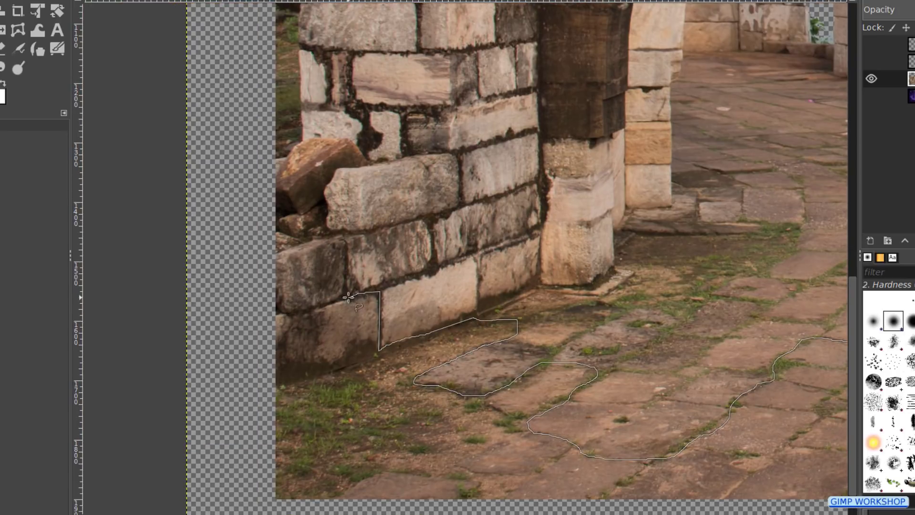
mouse_move(364, 141)
left_mouse_down()
mouse_move(489, 255)
mouse_move(454, 114)
mouse_move(443, 313)
left_mouse_up()
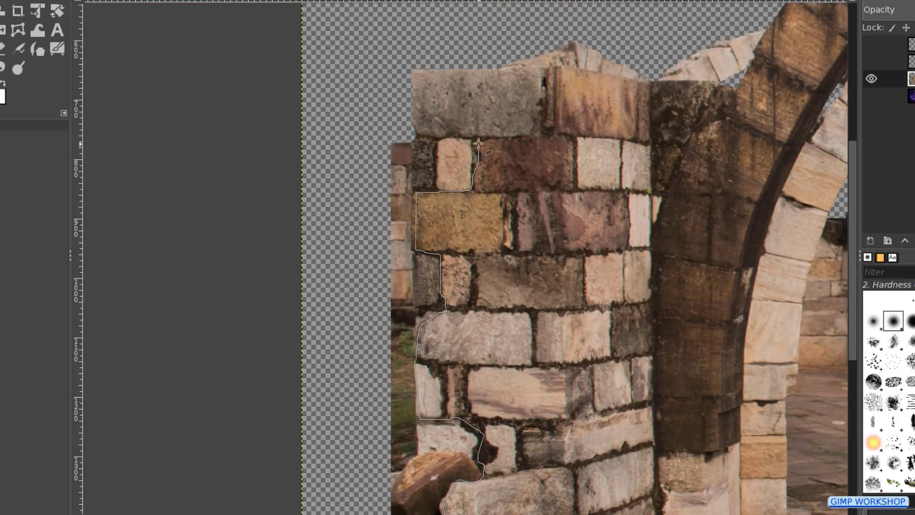
scroll(354, 317, "down", 2)
scroll(400, 431, "up", 2)
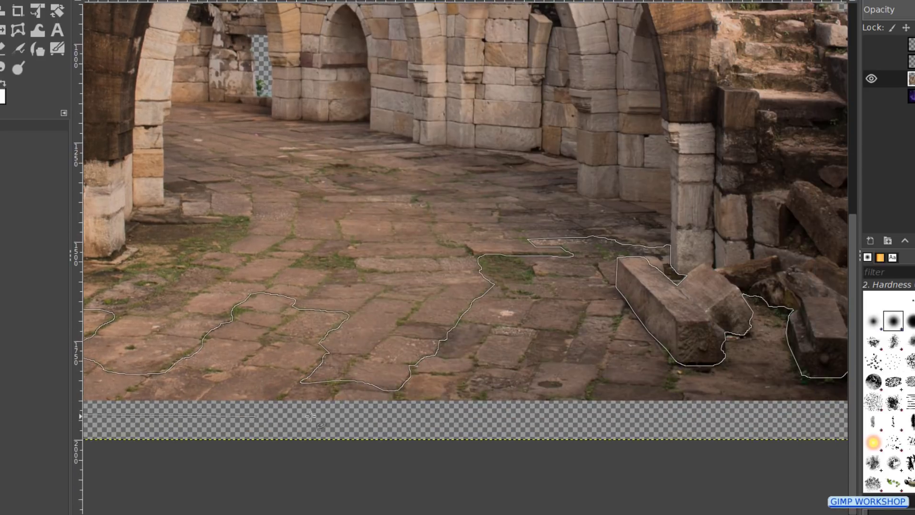
scroll(545, 416, "right", 5)
scroll(543, 372, "up", 5)
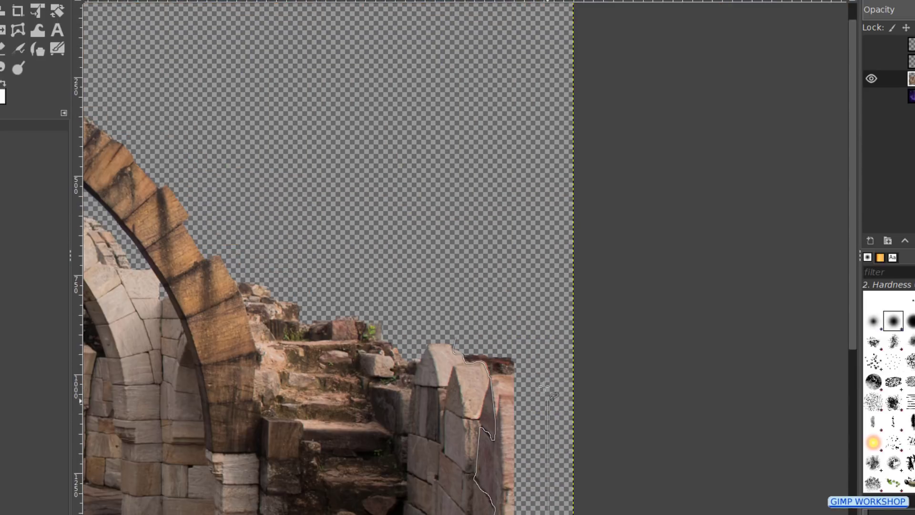
left_click(540, 327)
scroll(483, 347, "up", 1)
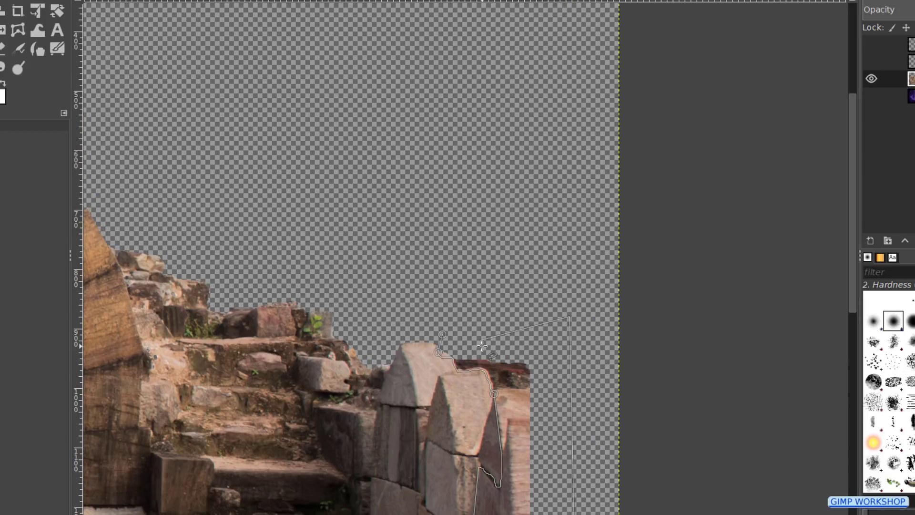
scroll(482, 347, "up", 1)
scroll(482, 346, "up", 1)
scroll(482, 347, "up", 2)
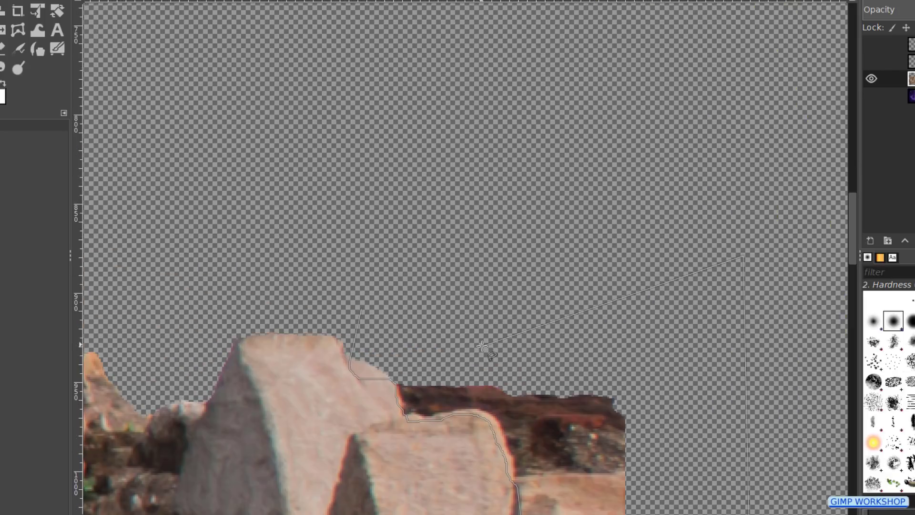
left_click_drag(505, 322, 652, 249)
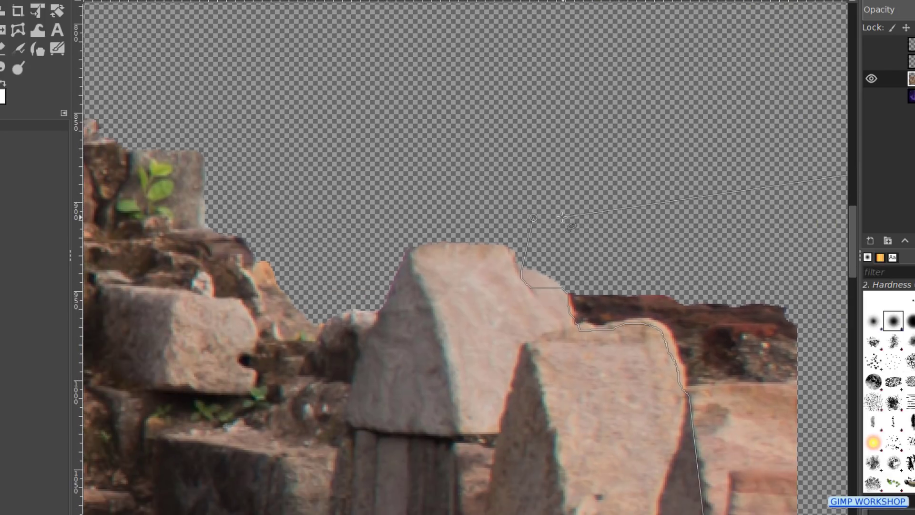
left_click(531, 218)
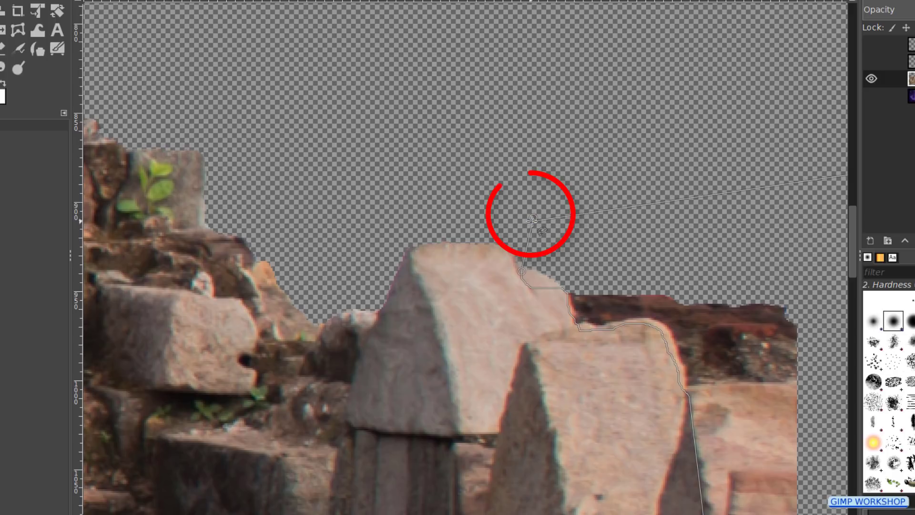
left_click_drag(531, 218, 533, 217)
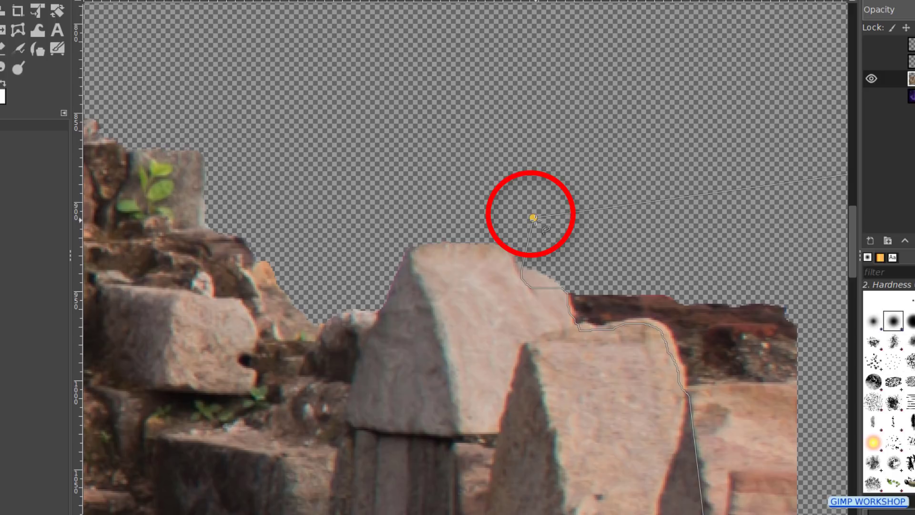
Turn the outline into a selection, clear those pixels, and deselect.
key("shift+ctrl+j")
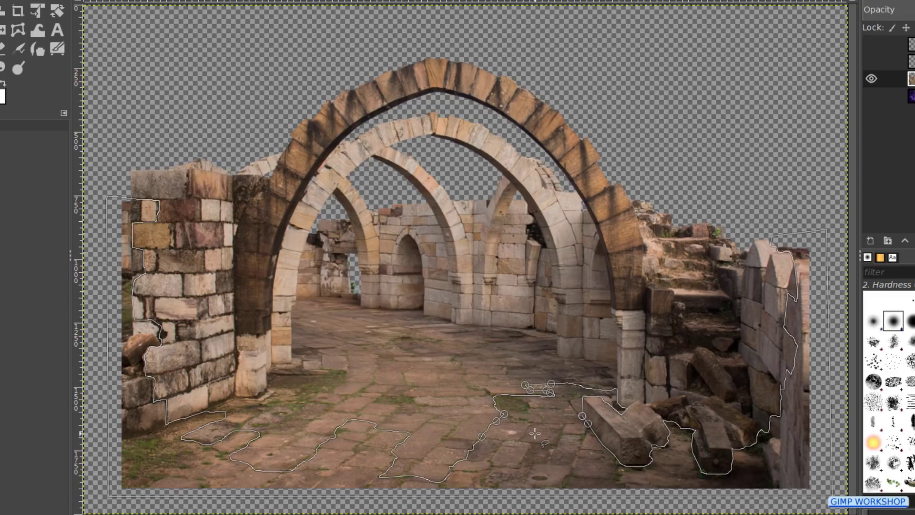
key("Return")
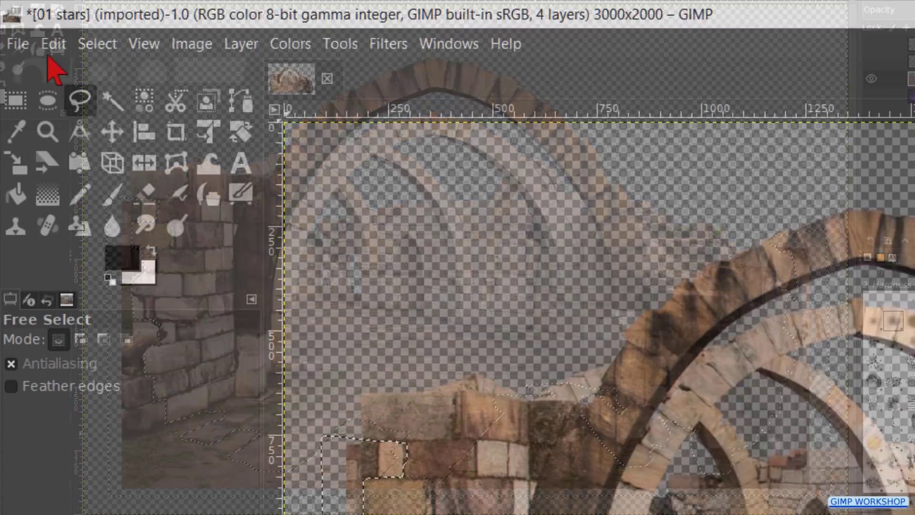
key("Delete")
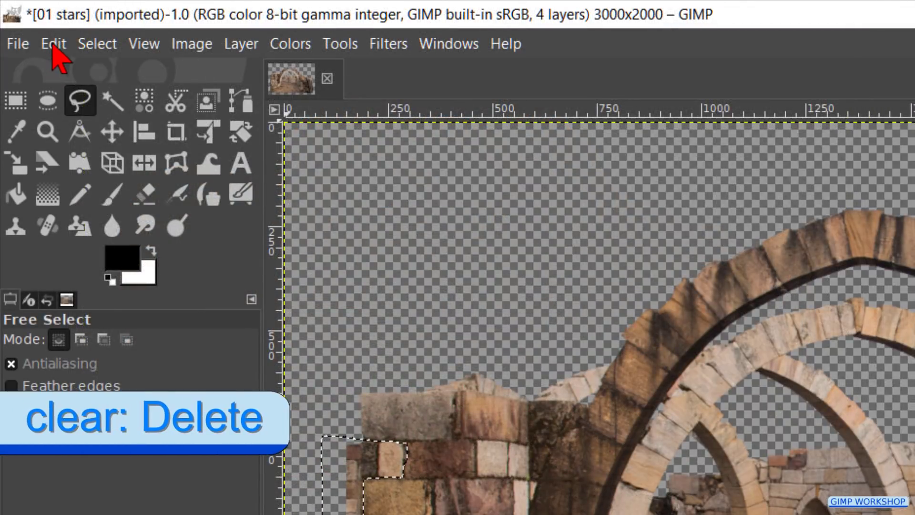
left_click(54, 44)
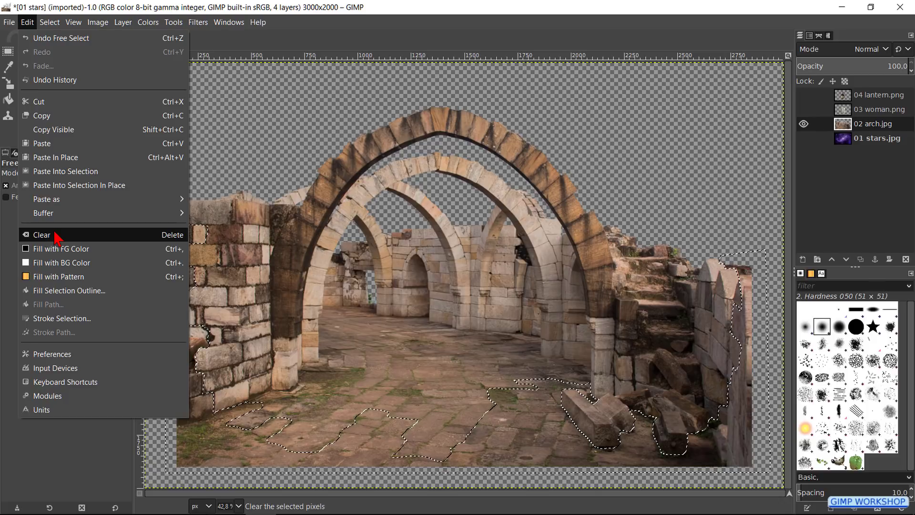
left_click(57, 238)
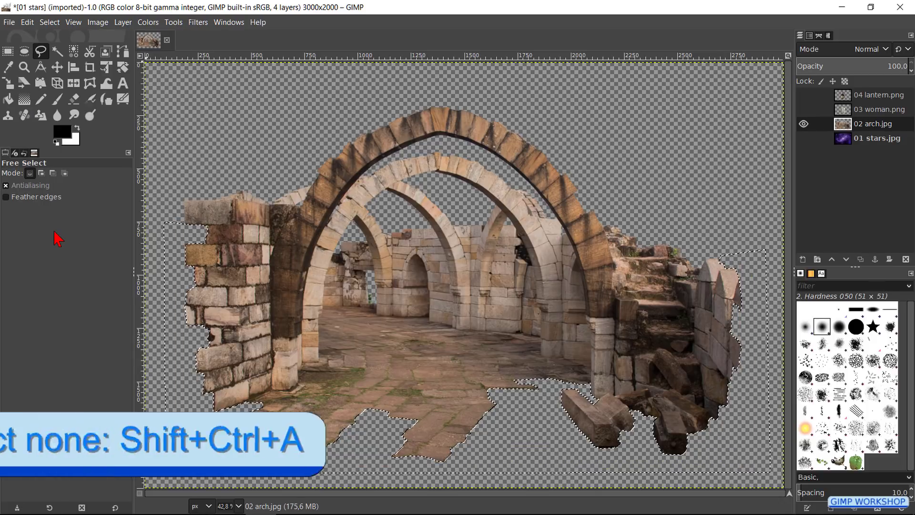
key("ctrl+shift+a")
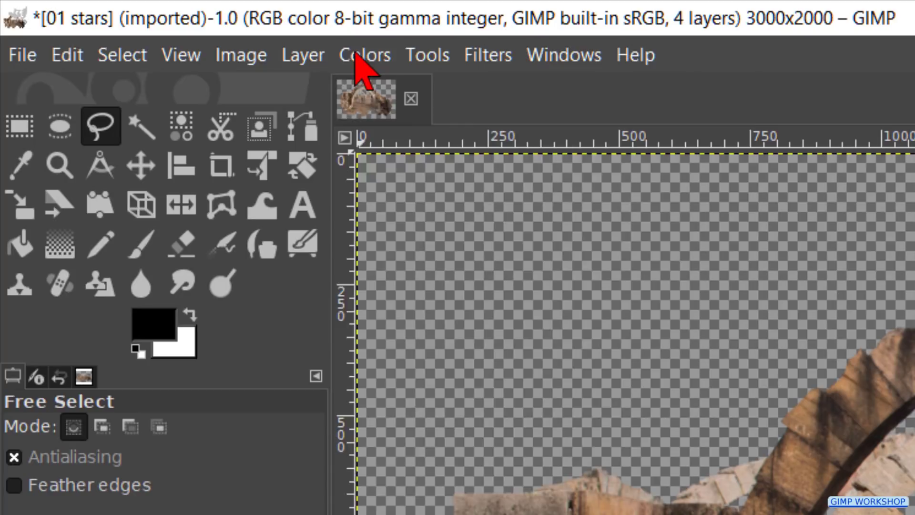
Apply Brightness-Contrast to the arch layer with brightness -60 and contrast 25.
left_click(355, 54)
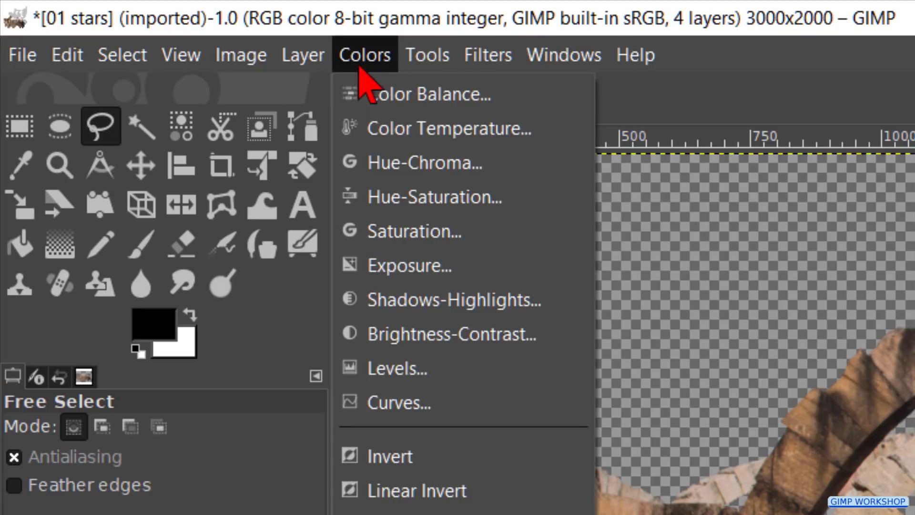
left_click(438, 335)
type("-60")
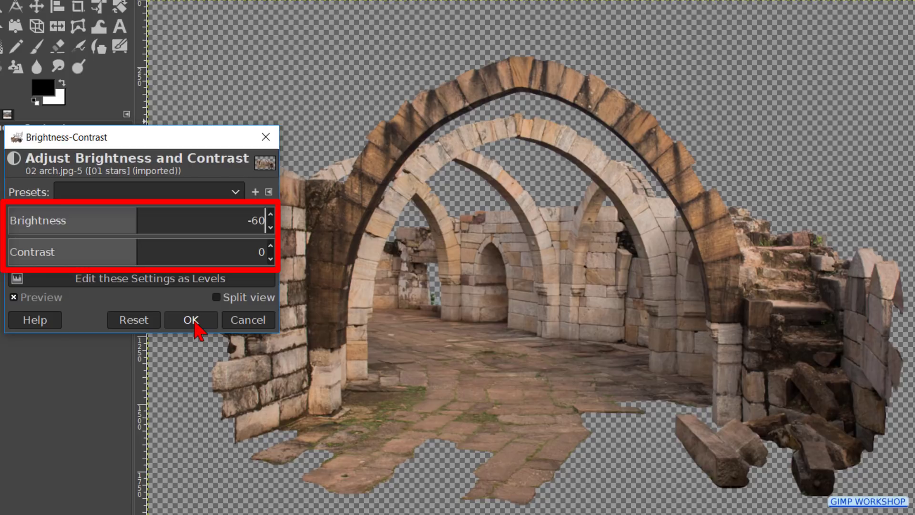
type("25")
key("Return")
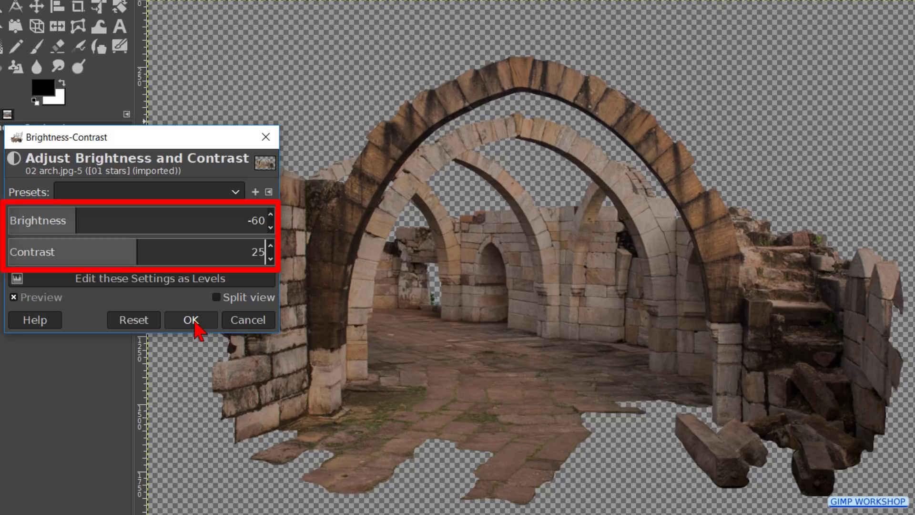
key("Return")
left_click(195, 324)
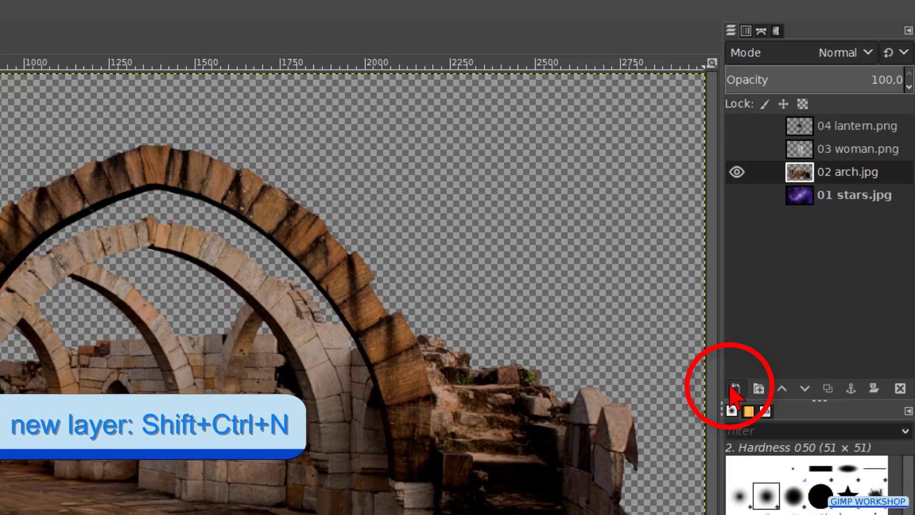
Create the Overlay 'darken arch' layer and select the arch layer's opaque area.
left_click(734, 389)
type("darken arch")
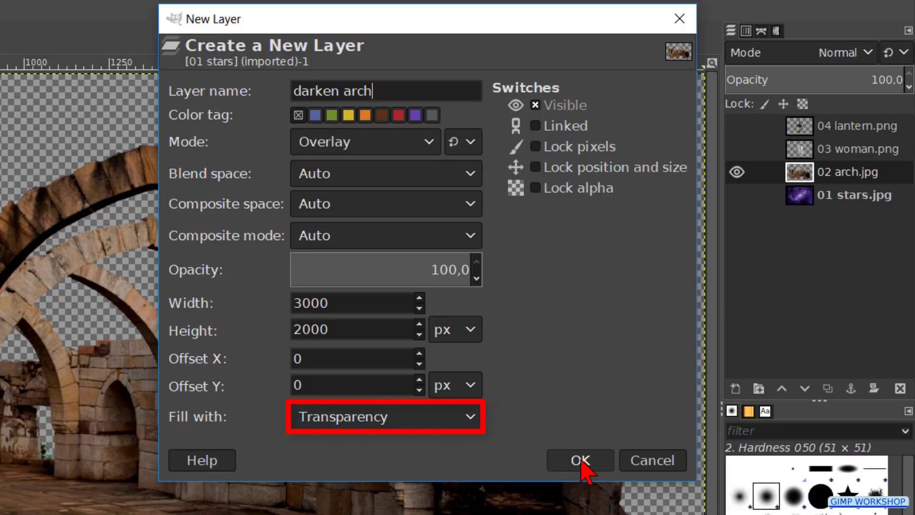
left_click(580, 461)
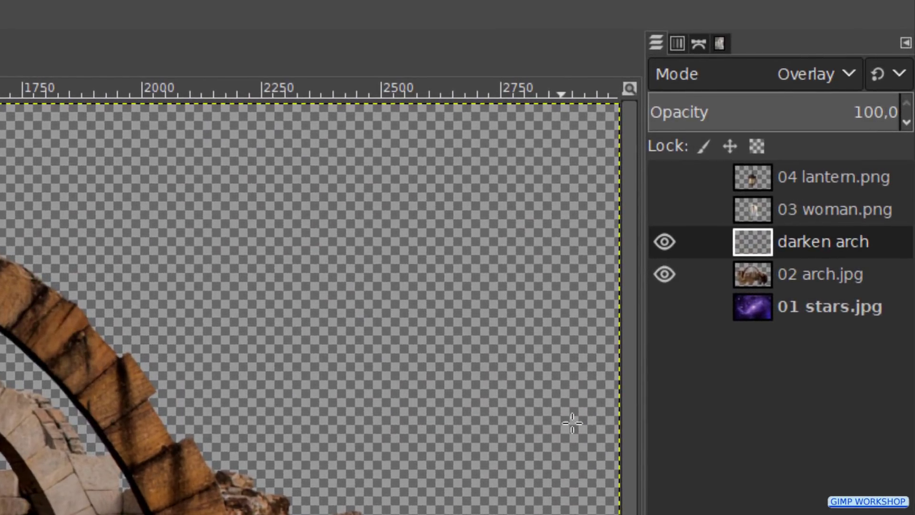
right_click(720, 266)
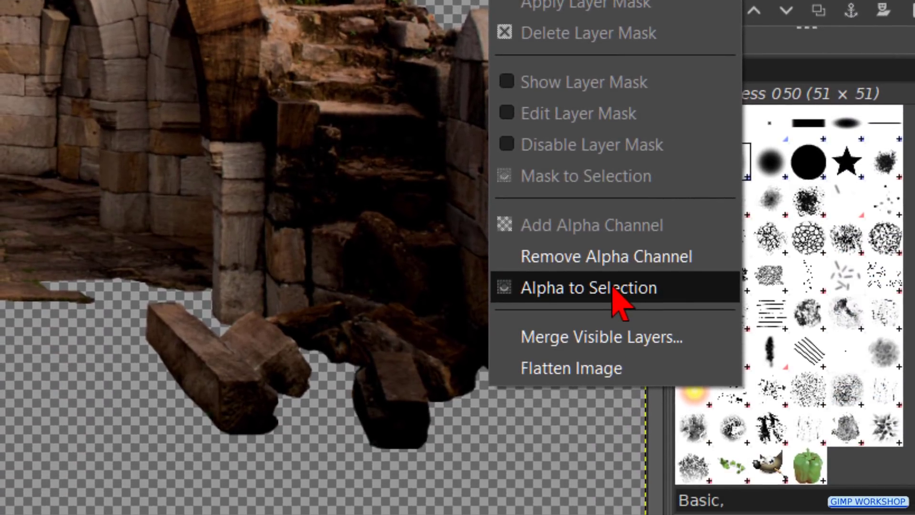
left_click(613, 297)
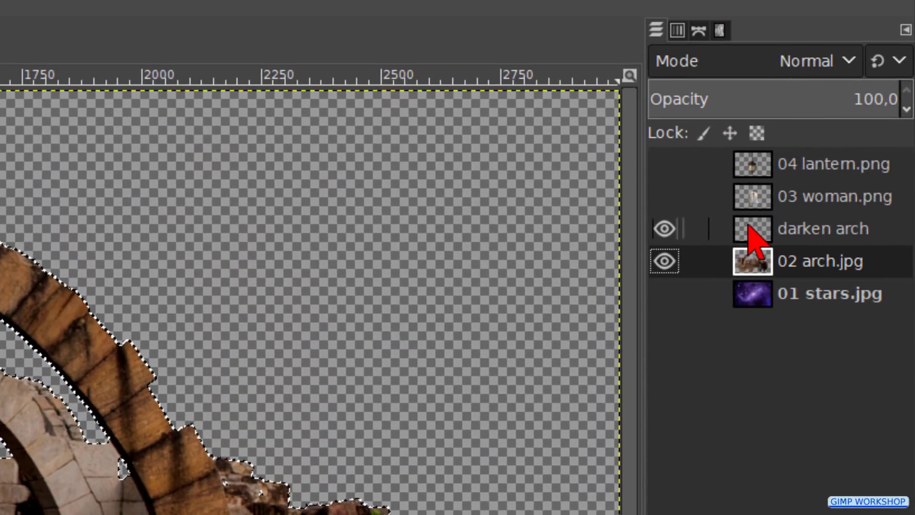
On the darken arch layer, set up a Hardness 025 paintbrush at 28 opacity, size ~155.
left_click(748, 224)
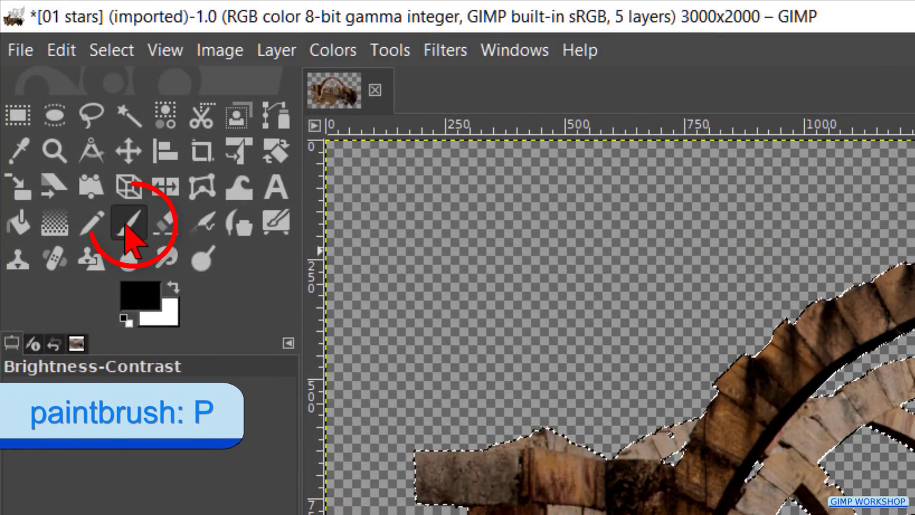
left_click(126, 224)
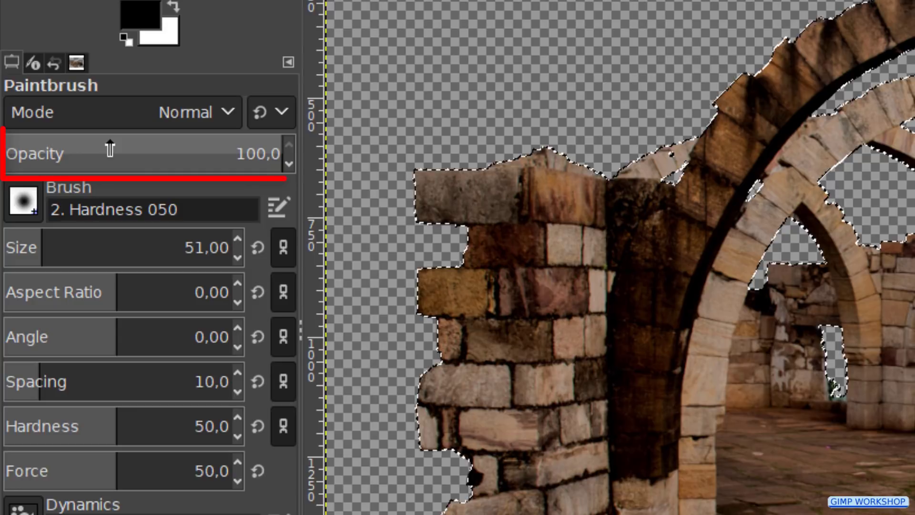
left_click(109, 149)
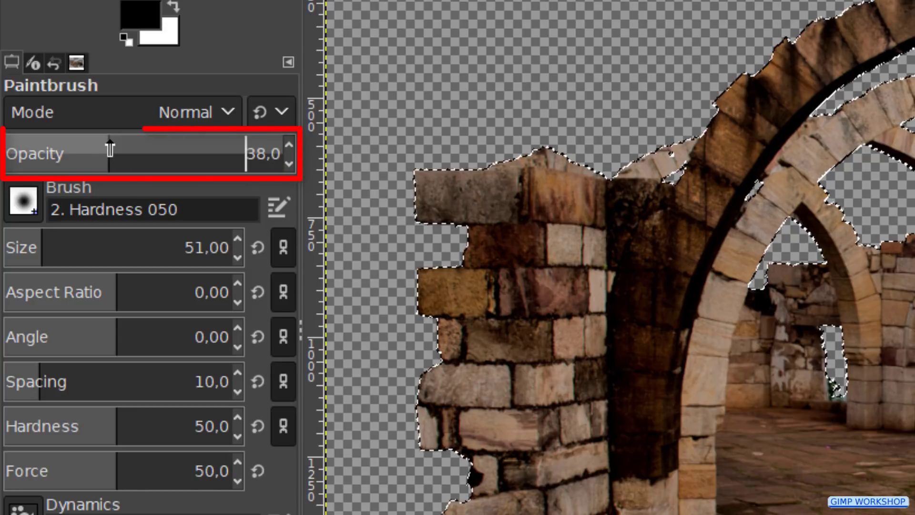
left_click_drag(110, 149, 82, 148)
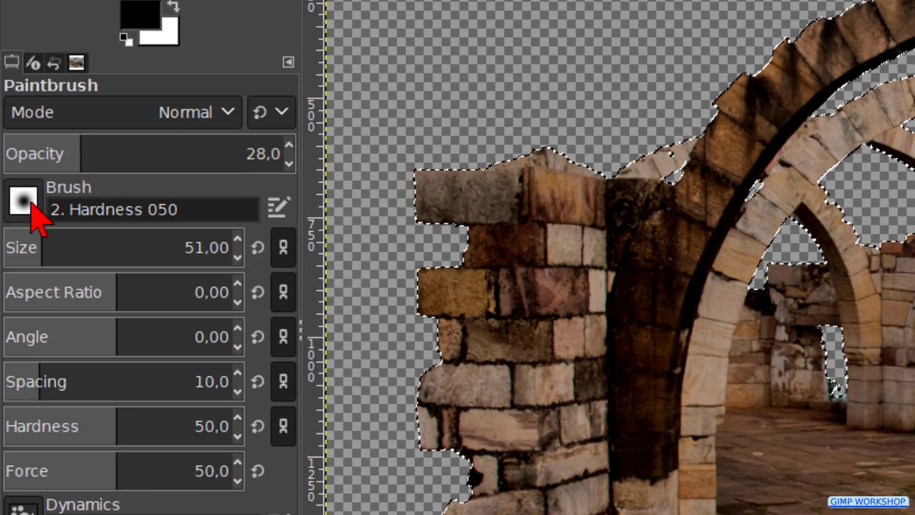
left_click(24, 202)
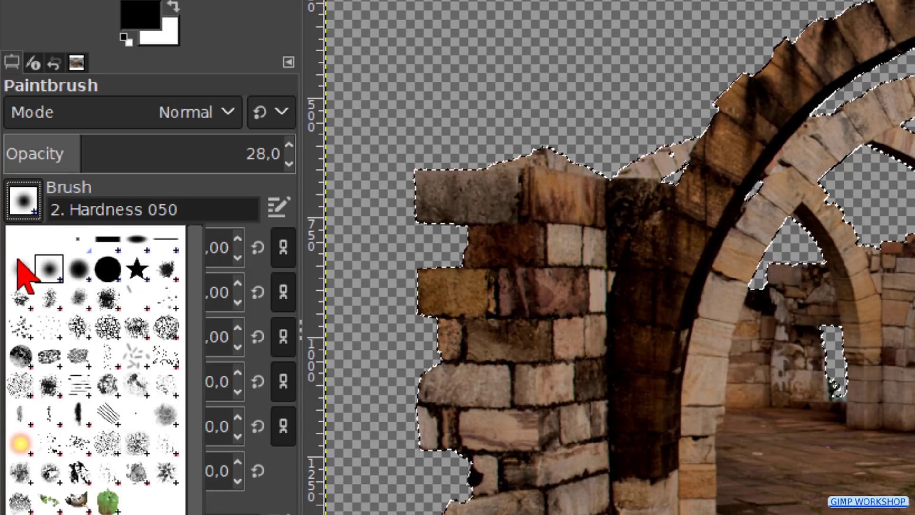
left_click(20, 268)
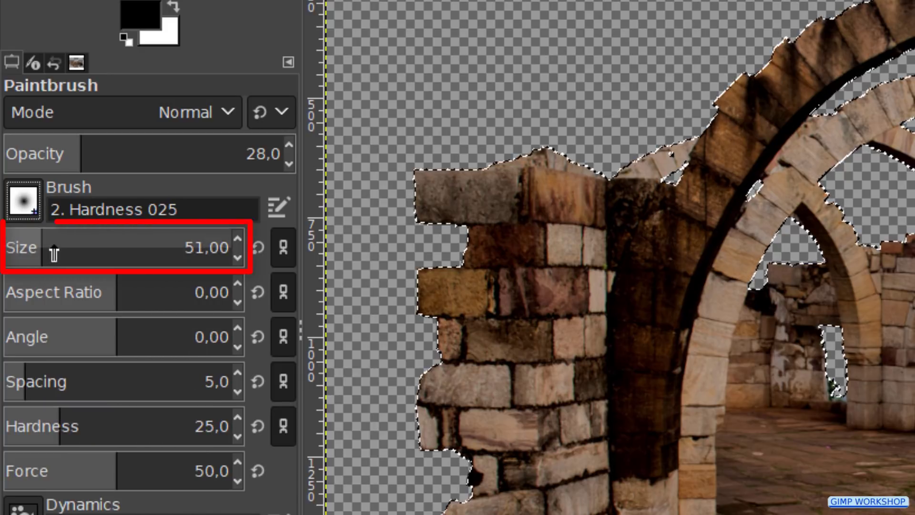
mouse_move(55, 254)
left_mouse_down()
mouse_move(75, 247)
mouse_move(61, 239)
mouse_move(117, 239)
left_mouse_up()
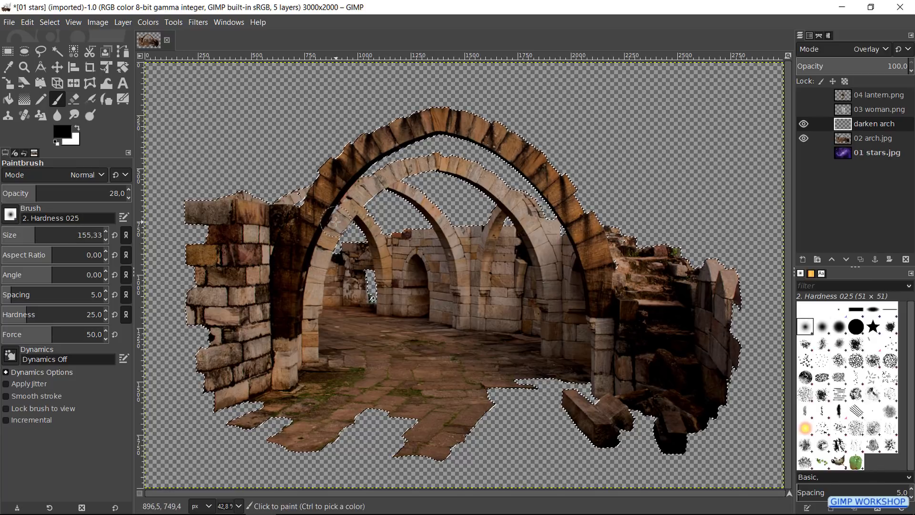
Paint black strokes over the inner arch stones and pillar, redoing one stroke.
left_click_drag(338, 219, 361, 204)
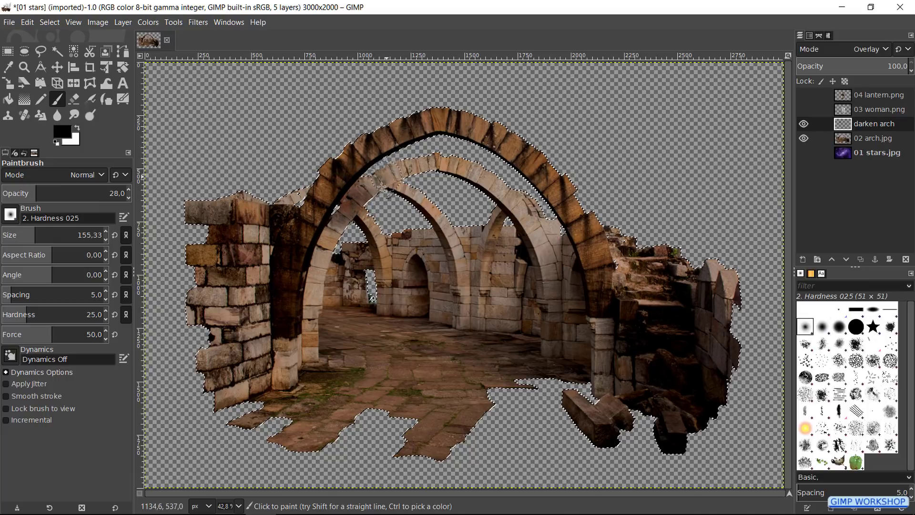
mouse_move(379, 185)
left_mouse_down()
mouse_move(411, 168)
mouse_move(453, 164)
left_mouse_up()
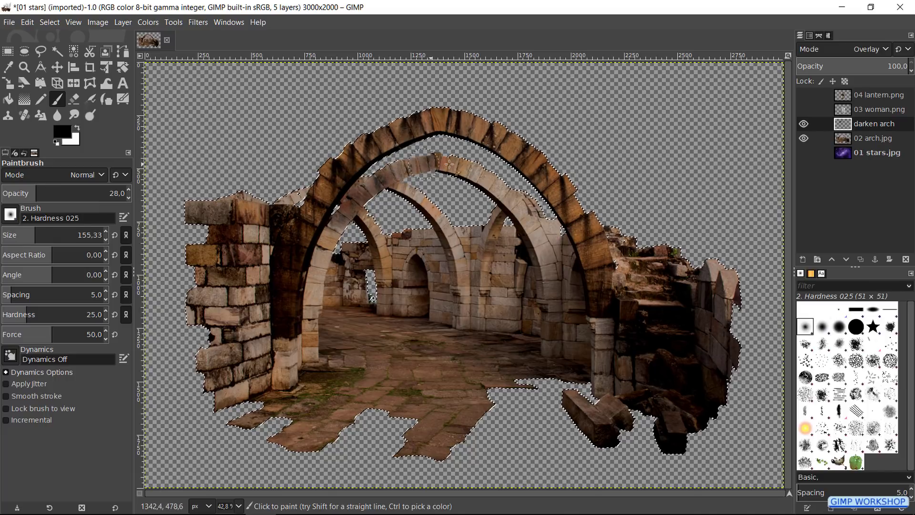
key("ctrl+z")
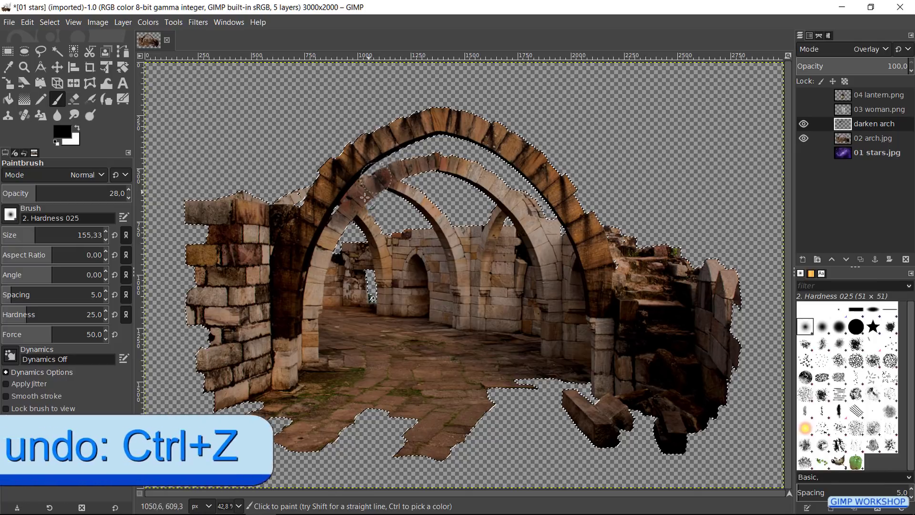
left_click_drag(332, 230, 316, 285)
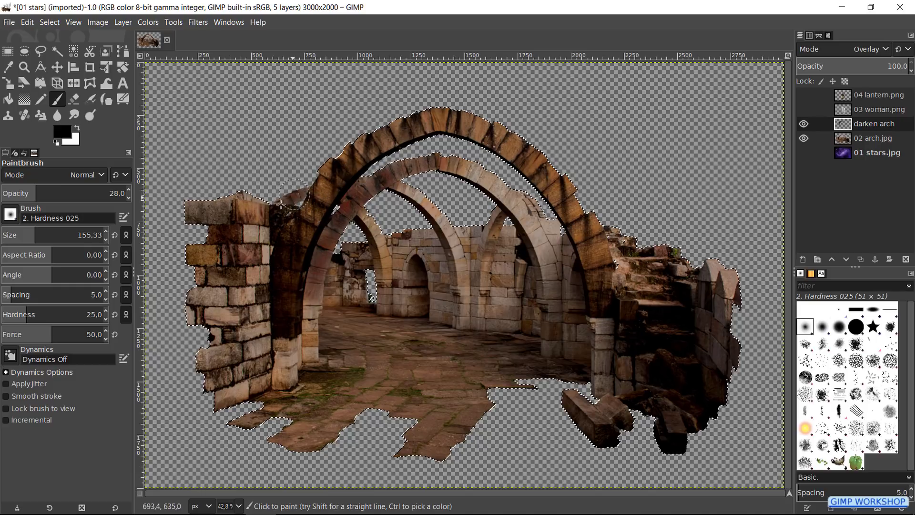
mouse_move(413, 166)
left_mouse_down()
mouse_move(482, 175)
mouse_move(512, 192)
mouse_move(511, 211)
mouse_move(508, 195)
left_mouse_up()
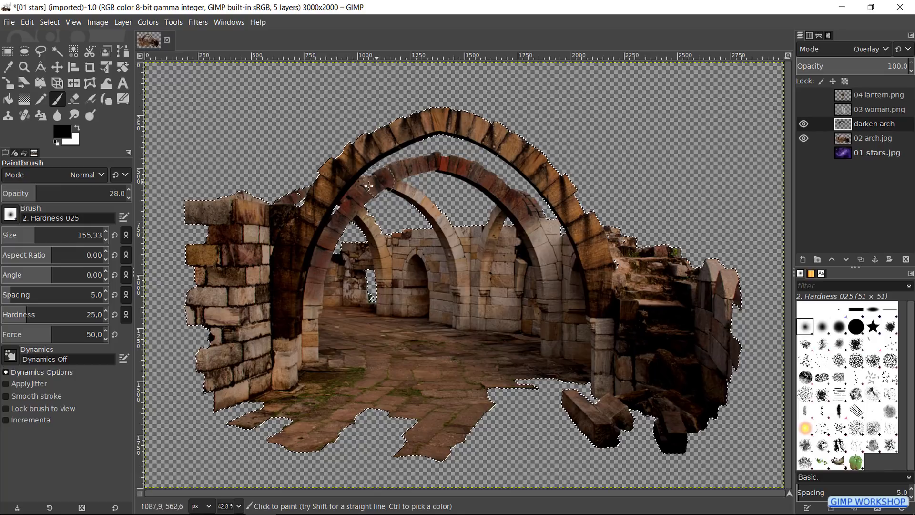
left_click_drag(341, 199, 362, 177)
left_click_drag(423, 154, 480, 178)
left_click_drag(547, 232, 565, 265)
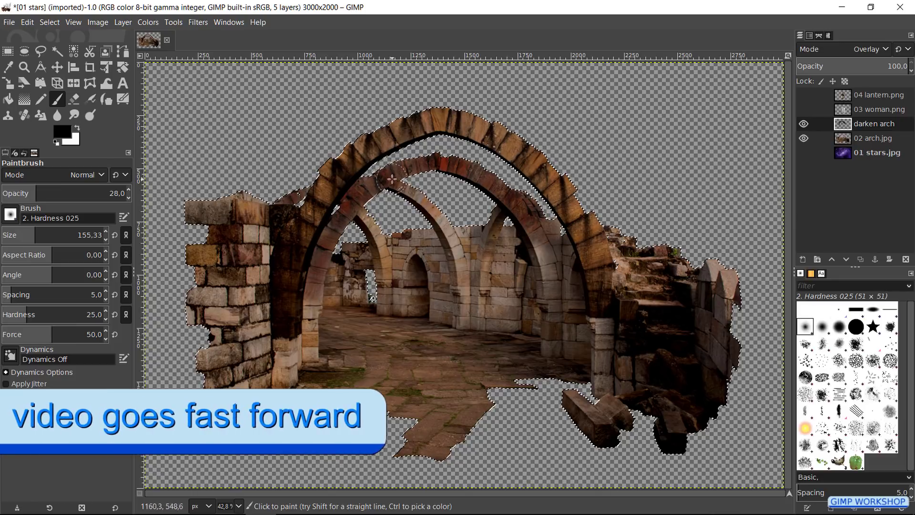
mouse_move(539, 236)
left_mouse_down()
mouse_move(425, 204)
mouse_move(320, 224)
mouse_move(446, 239)
mouse_move(385, 306)
mouse_move(503, 146)
mouse_move(587, 274)
left_mouse_up()
With a larger brush, darken the back wall, left brick wall, pillars and central floor.
key("bracketright")
mouse_move(292, 227)
left_mouse_down()
mouse_move(343, 279)
mouse_move(296, 326)
left_mouse_up()
mouse_move(532, 268)
left_mouse_down()
mouse_move(696, 259)
mouse_move(664, 265)
left_mouse_up()
left_click_drag(71, 234, 89, 235)
left_click_drag(285, 172, 210, 404)
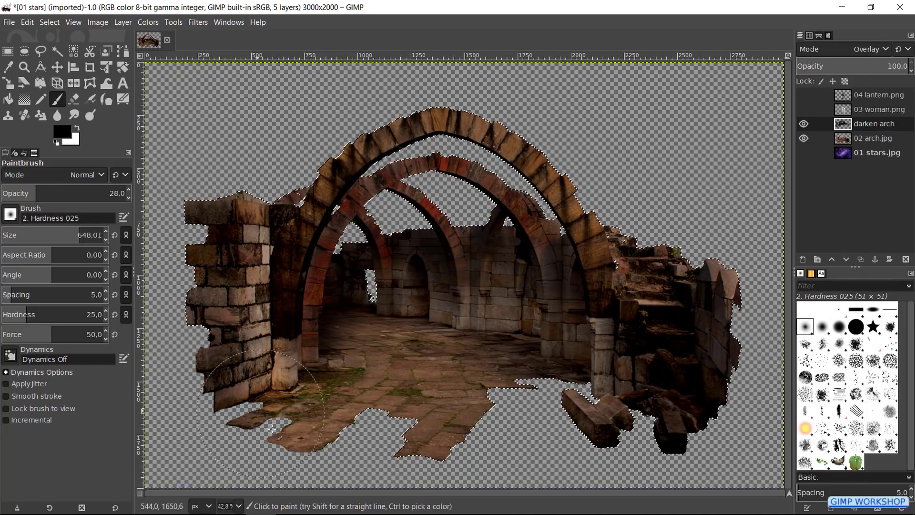
mouse_move(606, 427)
left_mouse_down()
mouse_move(466, 286)
mouse_move(535, 327)
mouse_move(344, 340)
left_mouse_up()
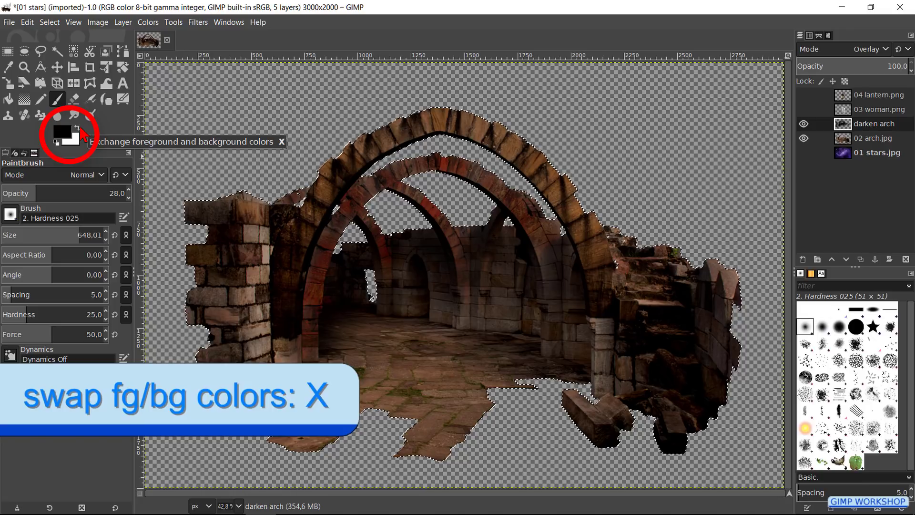
Brighten the floor under the arches with white, then restore black.
left_click(81, 132)
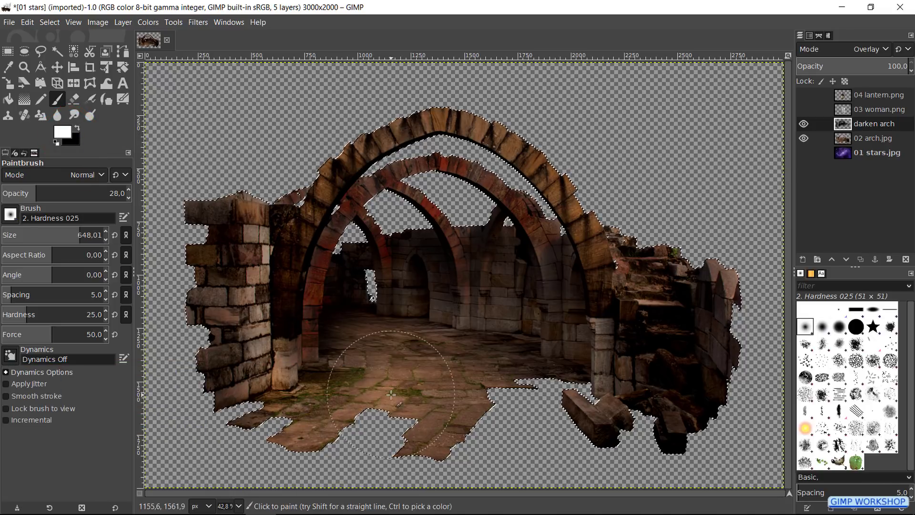
mouse_move(391, 394)
left_mouse_down()
mouse_move(315, 410)
mouse_move(458, 393)
mouse_move(438, 435)
mouse_move(486, 372)
mouse_move(414, 372)
mouse_move(386, 408)
left_mouse_up()
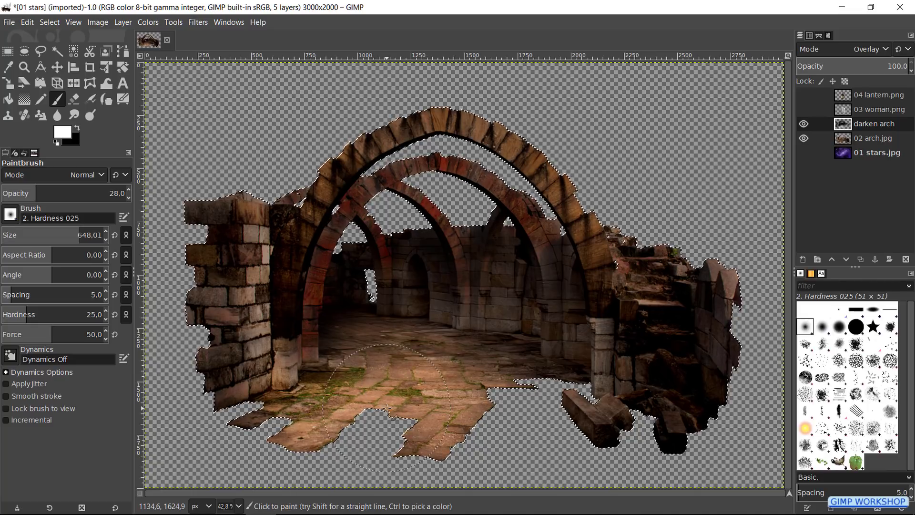
left_click(78, 128)
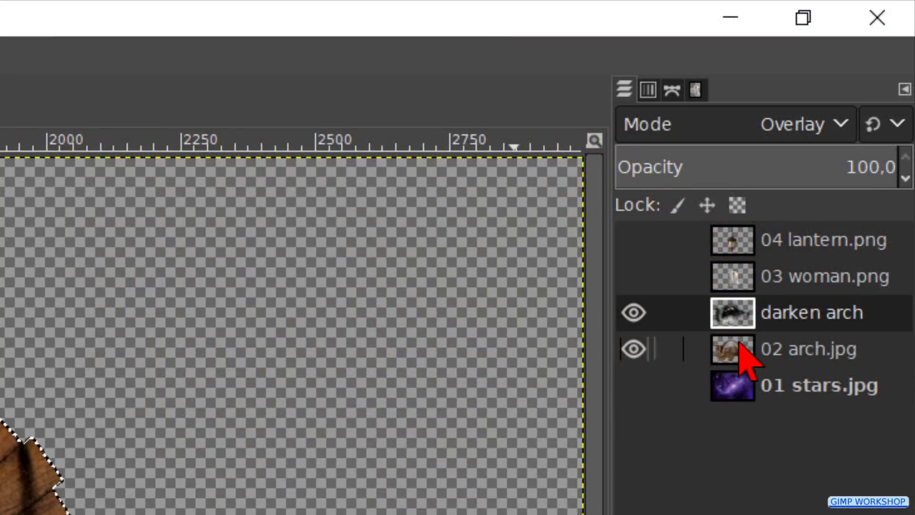
Deselect on the 02 arch.jpg layer and cool it to a 4500 colour temperature.
left_click(742, 352)
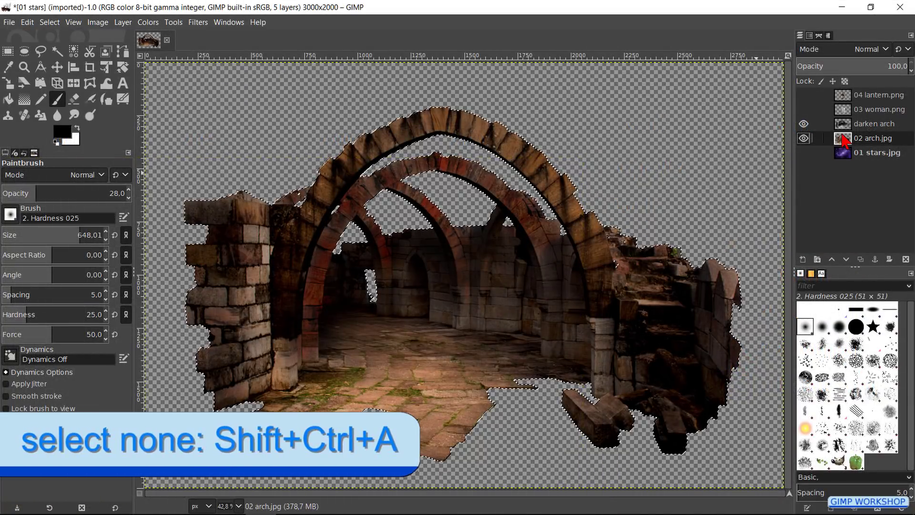
key("shift+ctrl+a")
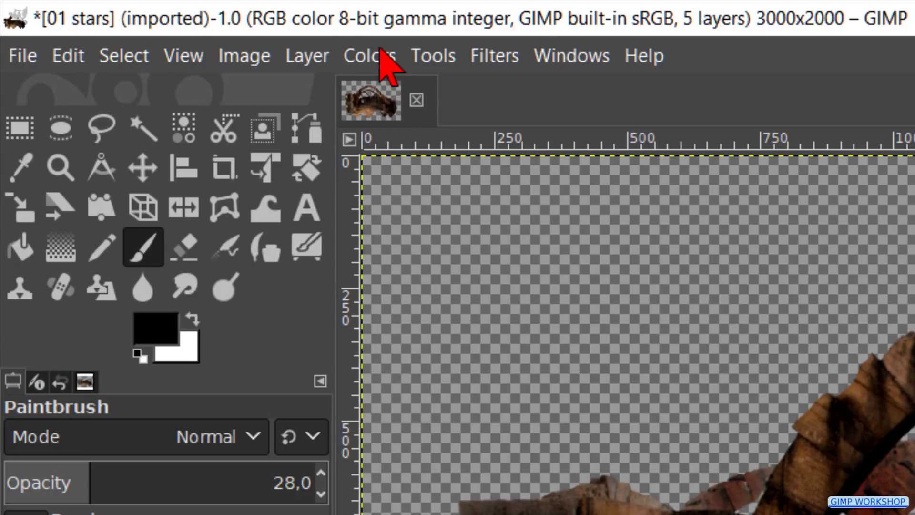
left_click(381, 57)
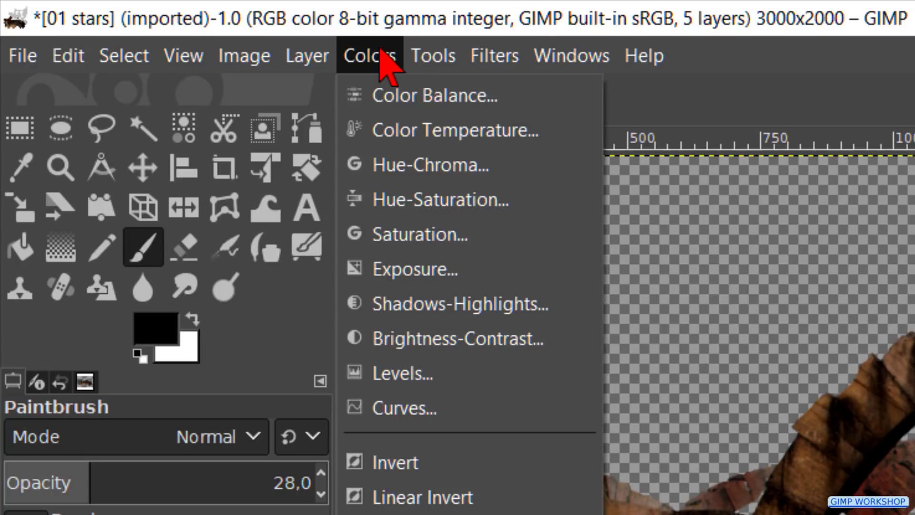
left_click(413, 132)
type("4500")
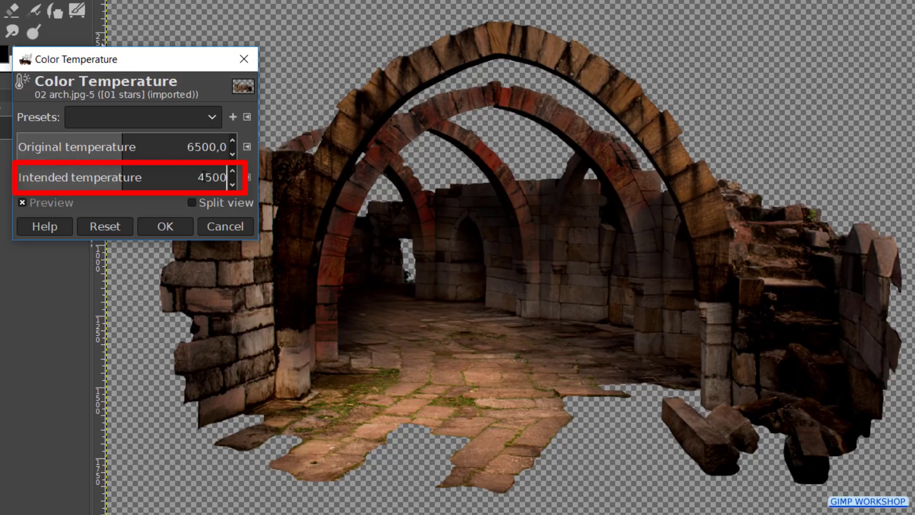
key("Return")
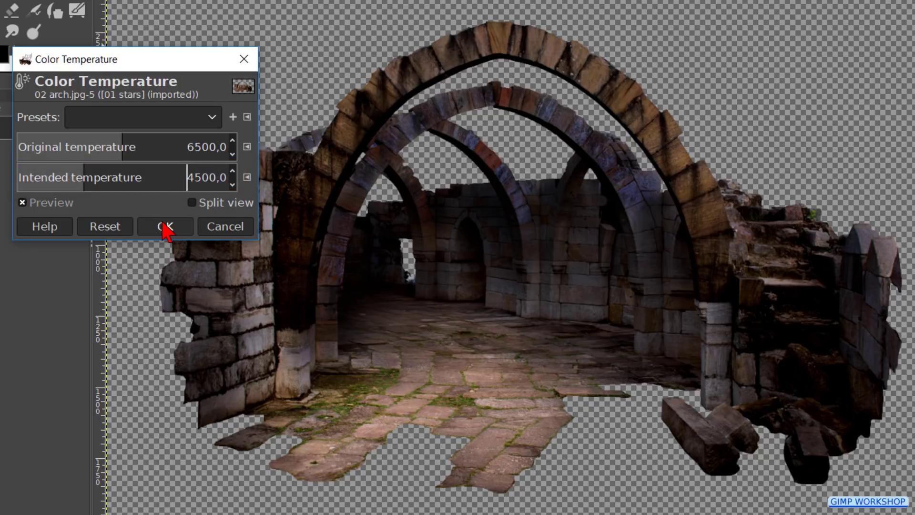
left_click(165, 229)
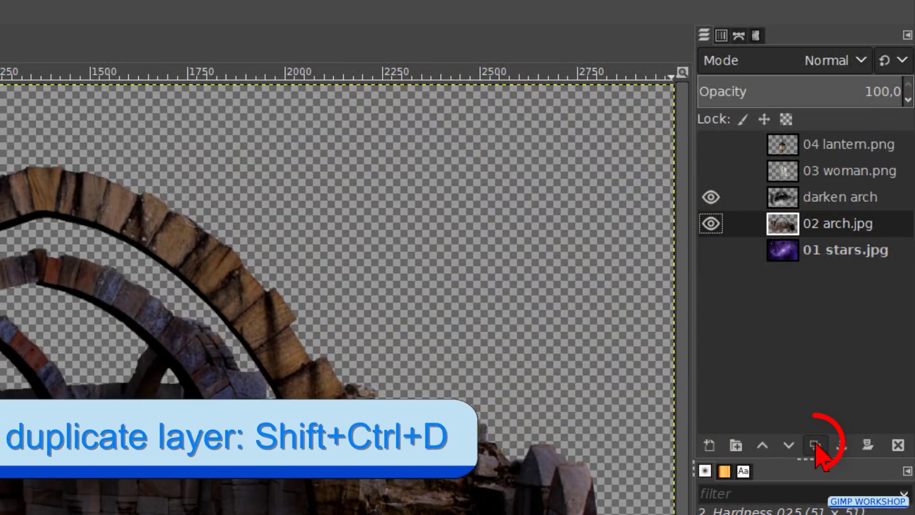
Duplicate the arch layer, move the copy below the original and name it 'shadow arch'.
left_click(816, 447)
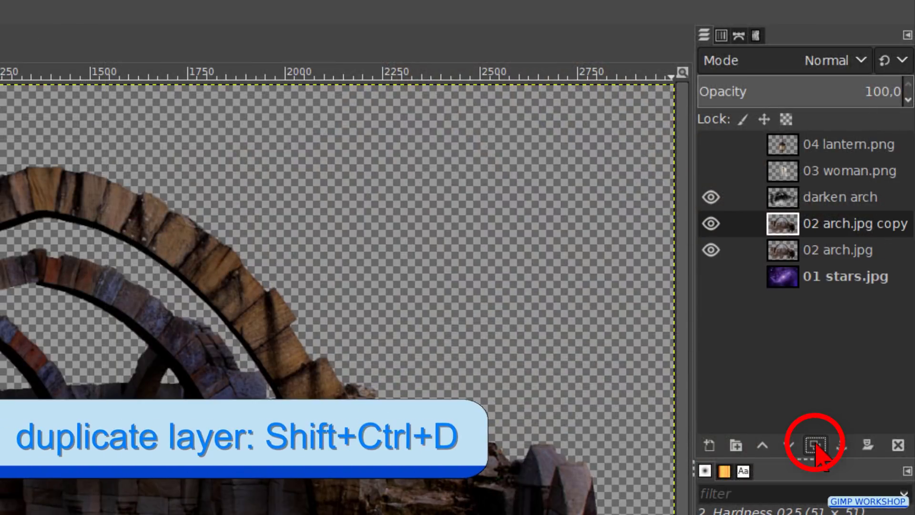
left_click(788, 445)
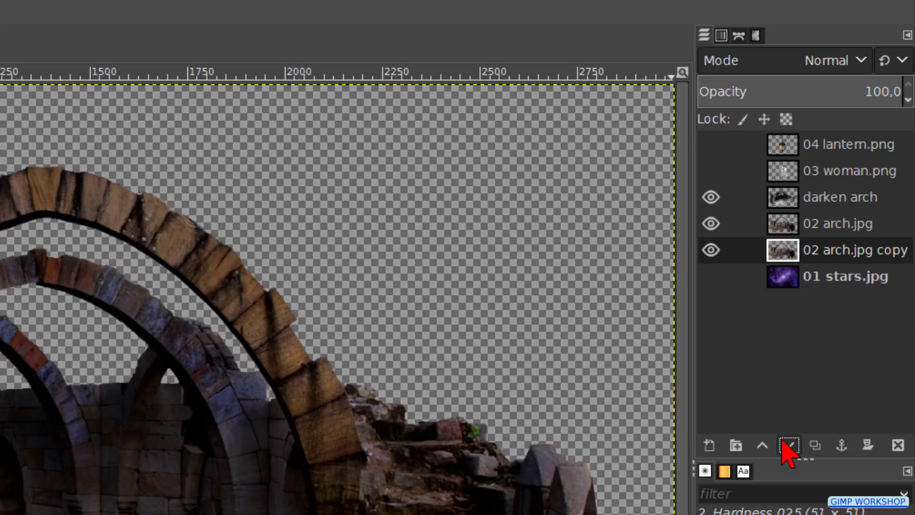
double_click(835, 257)
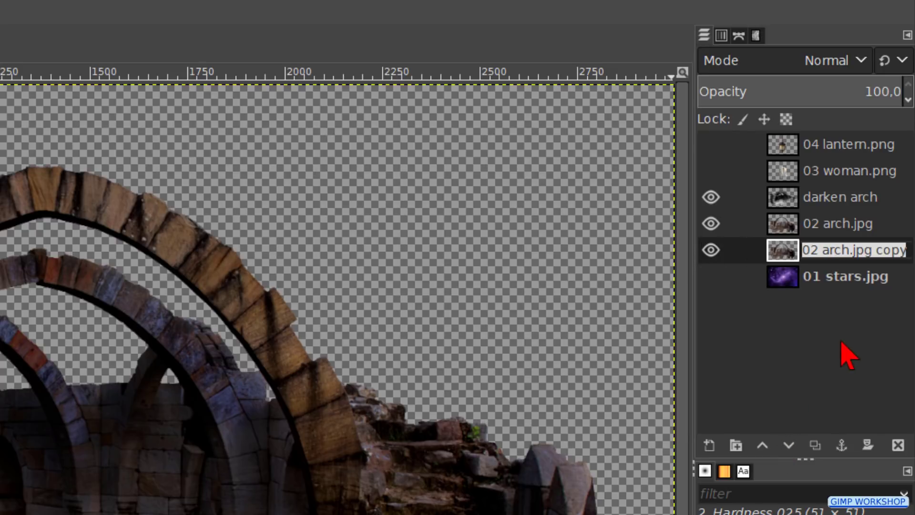
type("shadow arch")
key("Return")
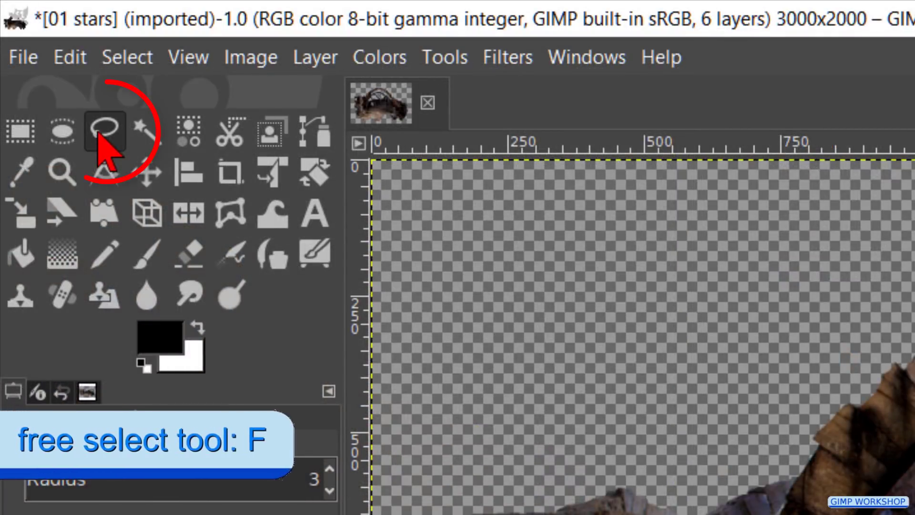
Free-select the ruined floor and rubble beneath the arches on the shadow arch layer.
left_click(105, 136)
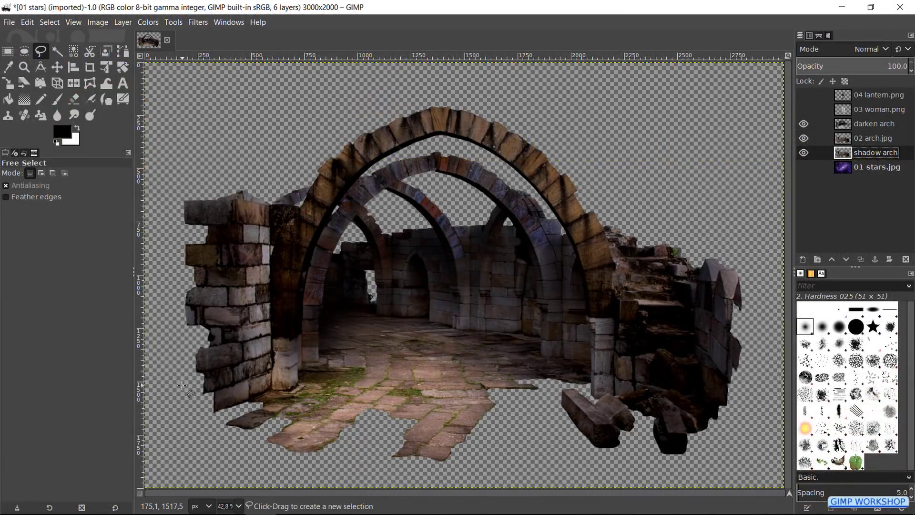
mouse_move(200, 376)
left_mouse_down()
mouse_move(586, 359)
mouse_move(729, 409)
mouse_move(715, 480)
left_mouse_up()
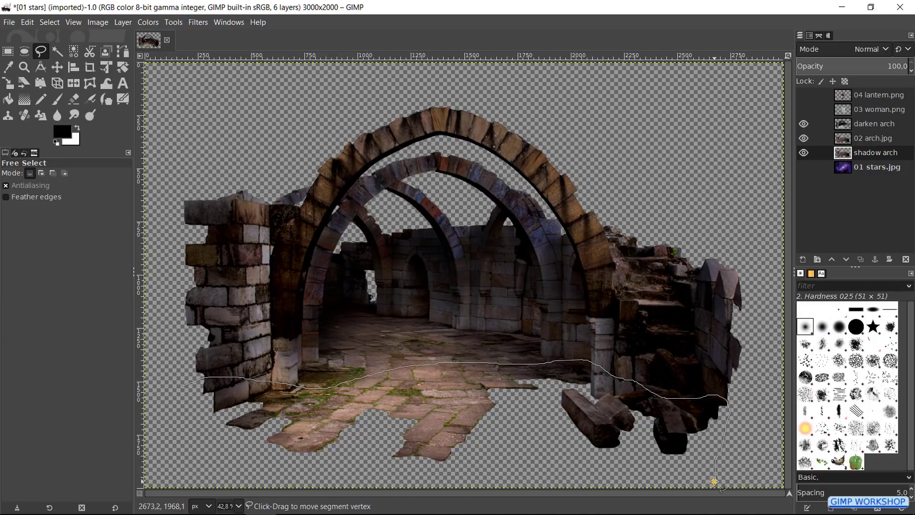
left_click(195, 480)
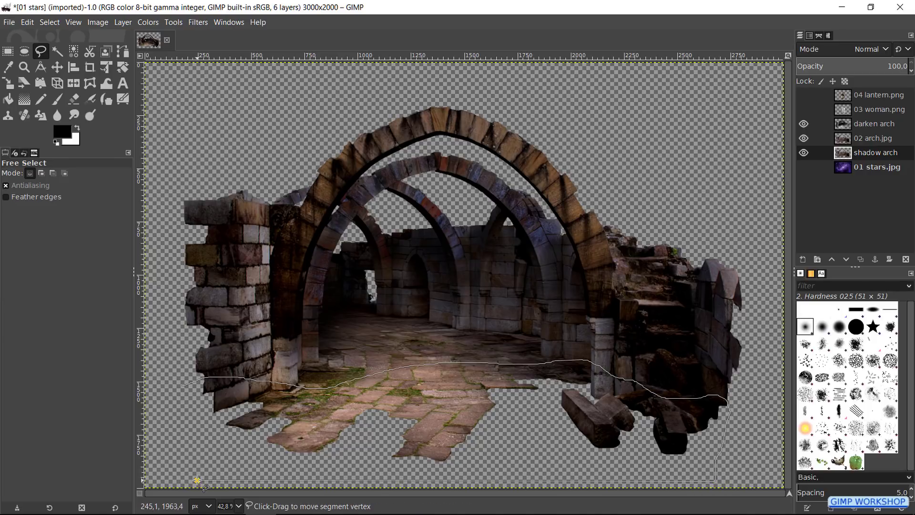
left_click(183, 386)
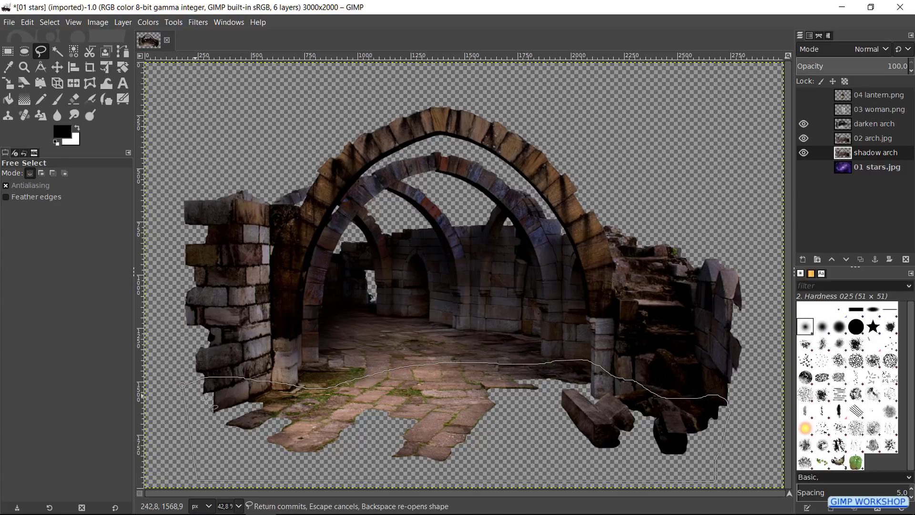
key("Return")
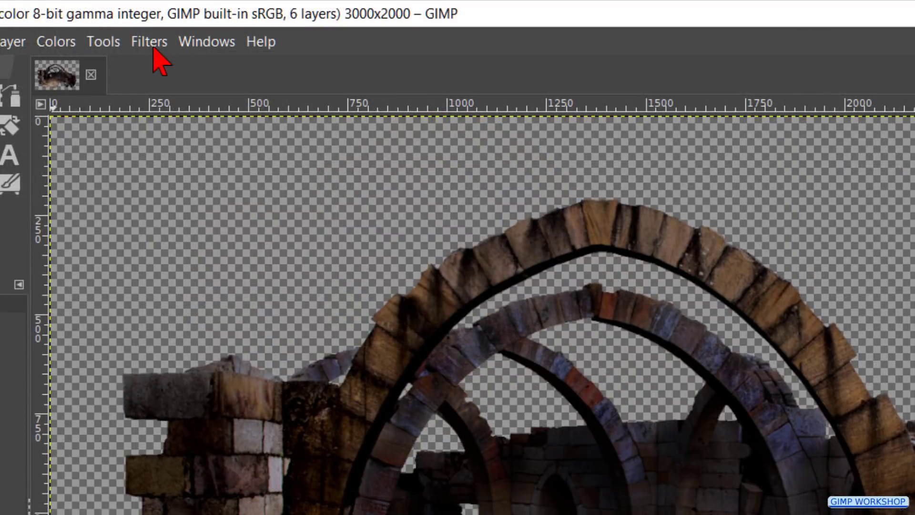
left_click(150, 43)
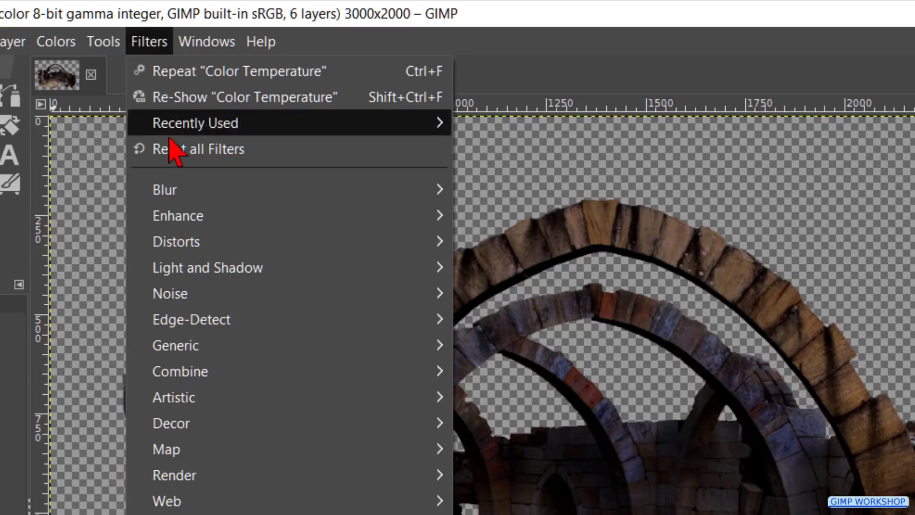
mouse_move(207, 268)
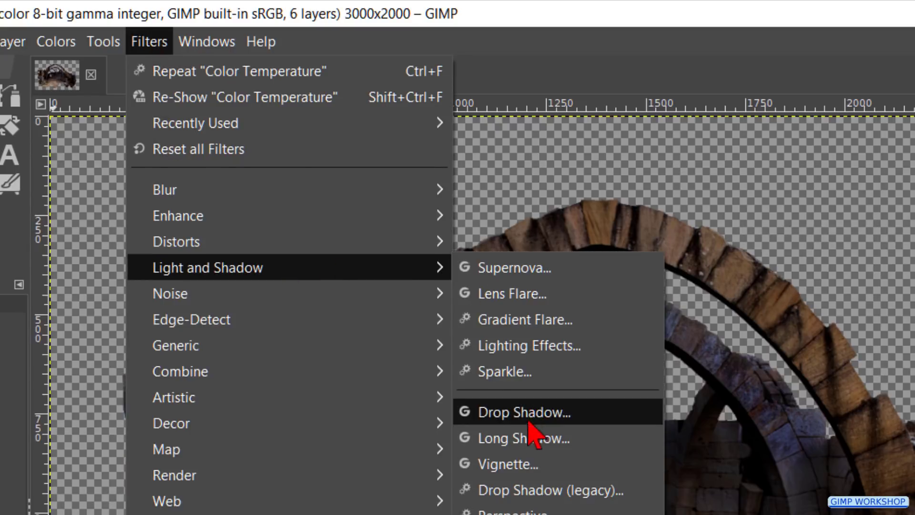
Apply a shadow-only Long Shadow at angle 90 and length 70, then deselect.
left_click(526, 438)
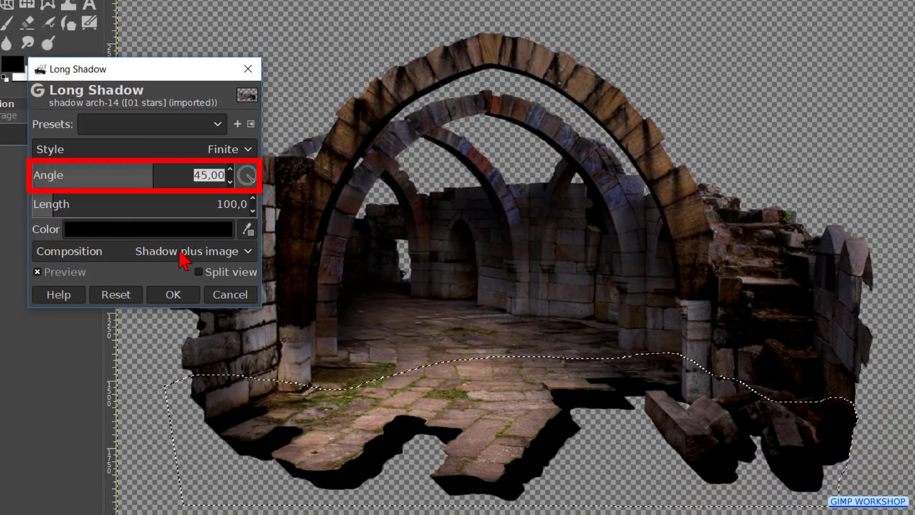
type("90")
key("Tab")
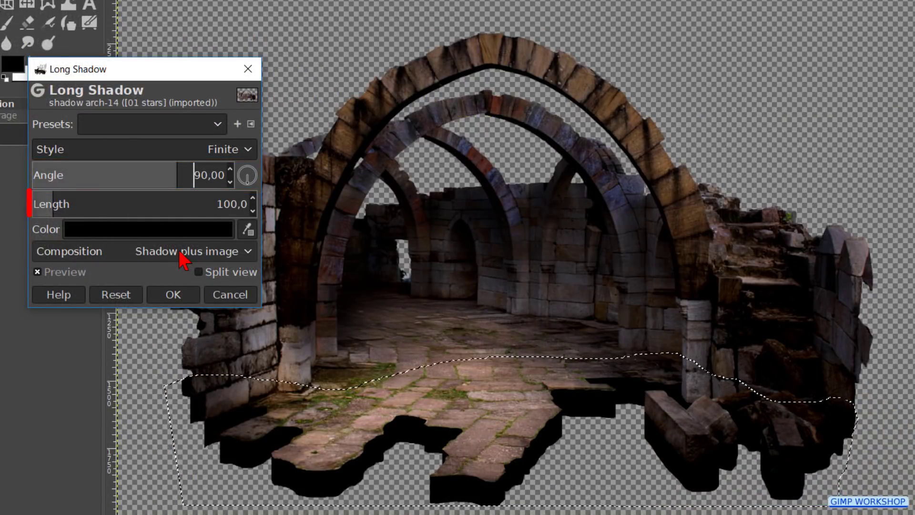
type("70")
key("Return")
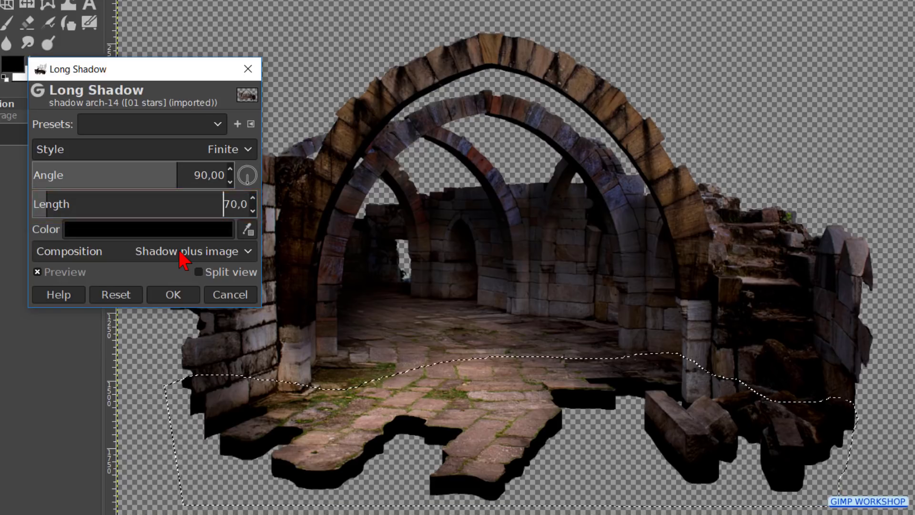
left_click(183, 254)
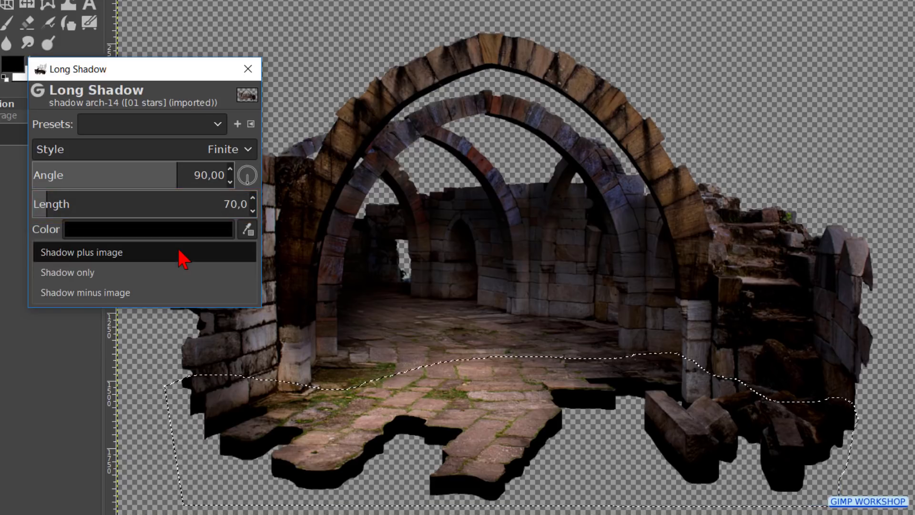
left_click(159, 275)
left_click(170, 299)
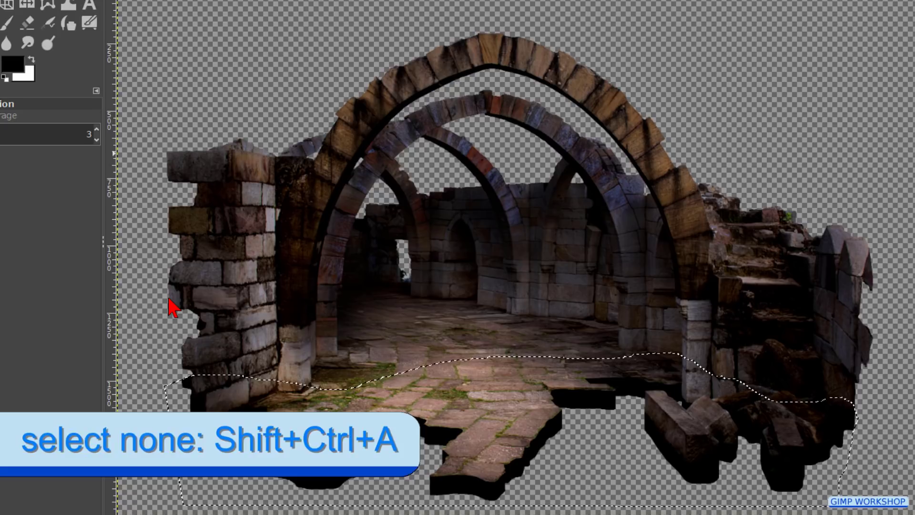
key("ctrl+shift+a")
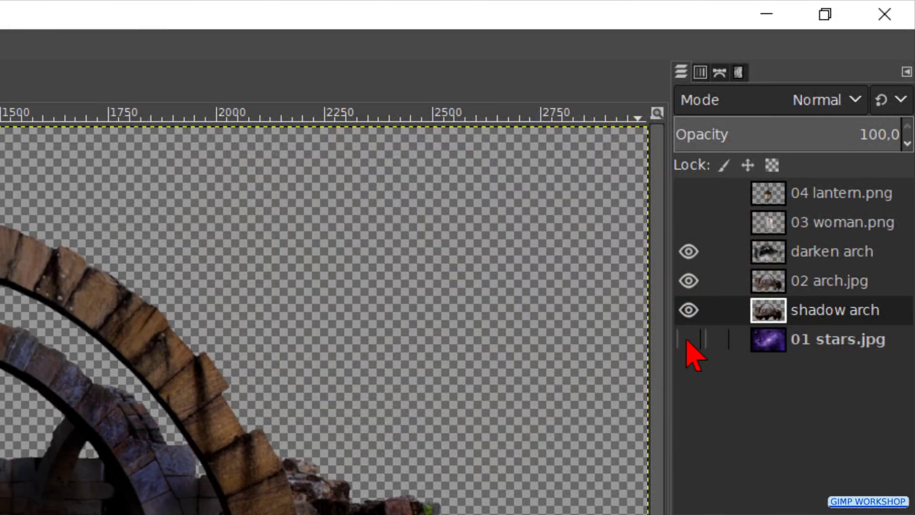
Show 01 stars.jpg and apply Hue-Saturation: hue −53, lightness −60, saturation −20.
left_click(689, 339)
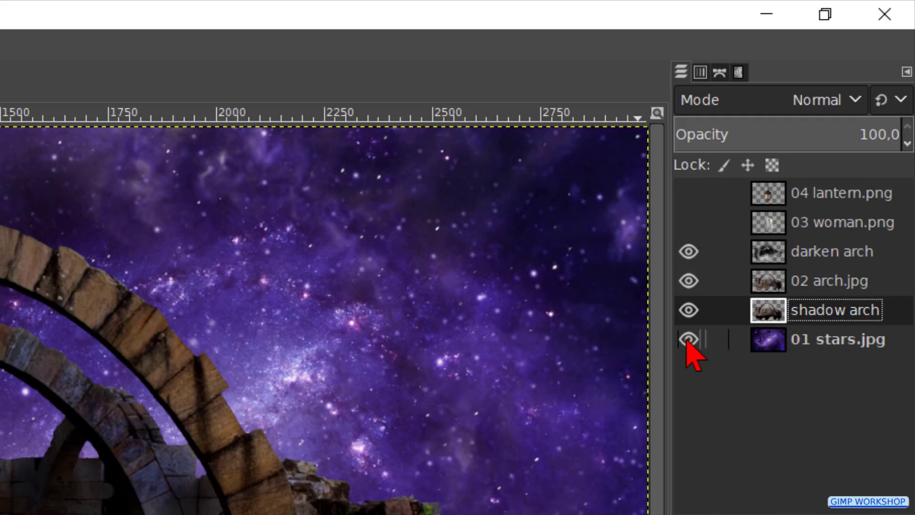
left_click(770, 349)
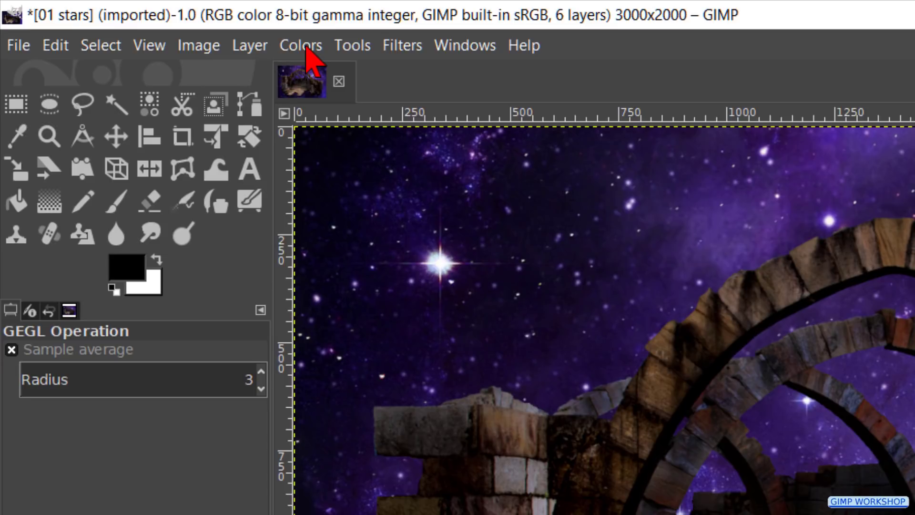
left_click(304, 47)
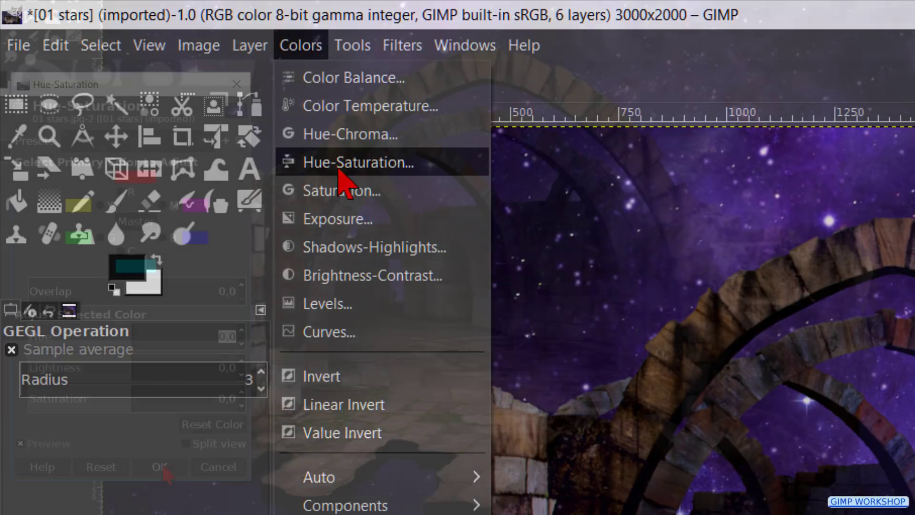
left_click(339, 172)
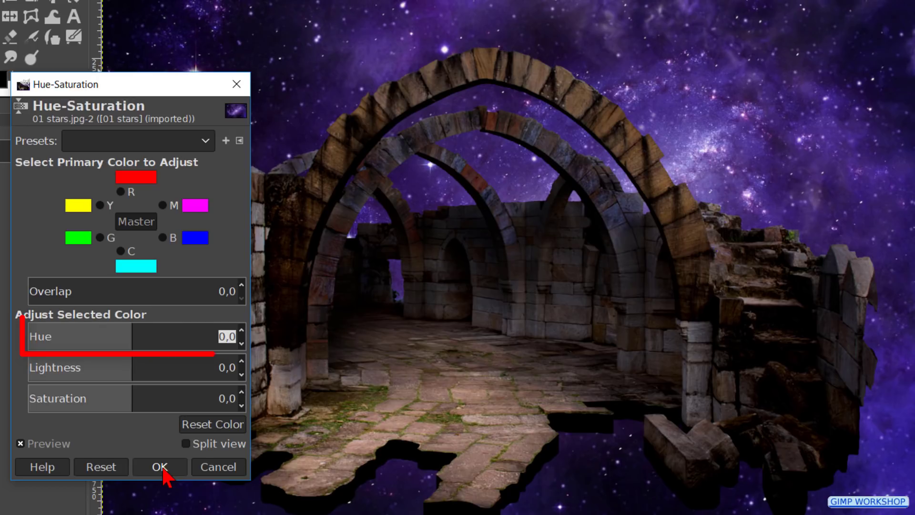
type("-53")
key("Return")
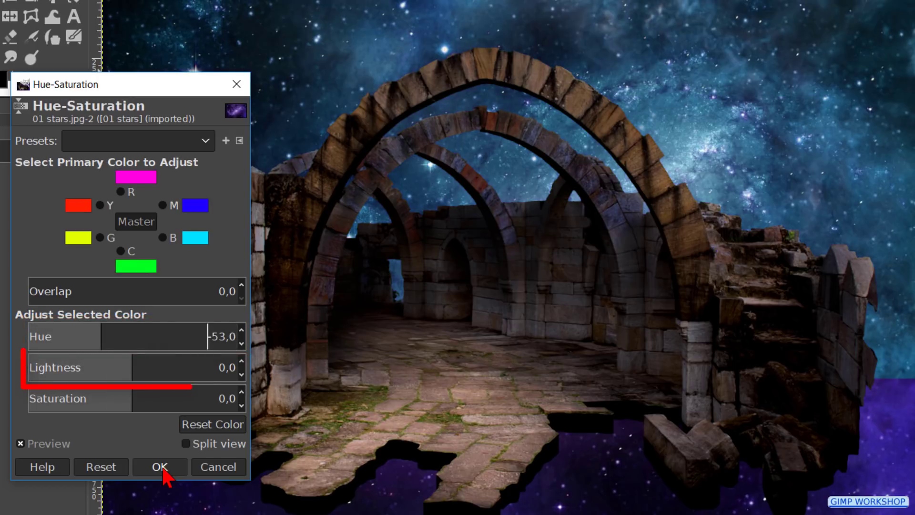
key("Tab")
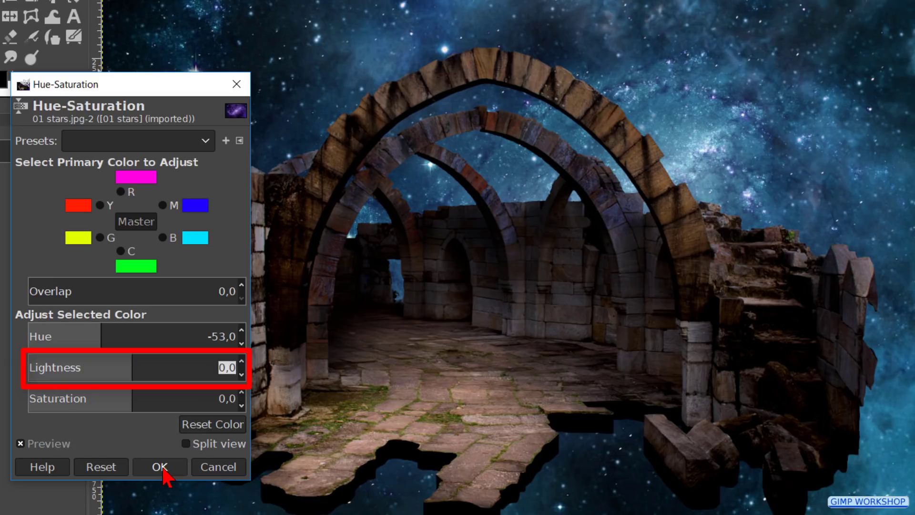
key("BackSpace")
type("-6")
key("Return")
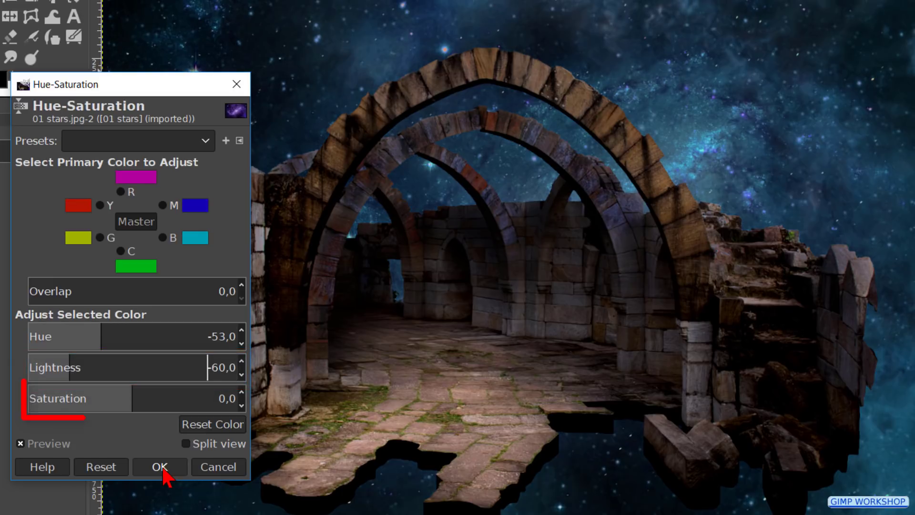
key("Tab")
key("BackSpace")
type("-20")
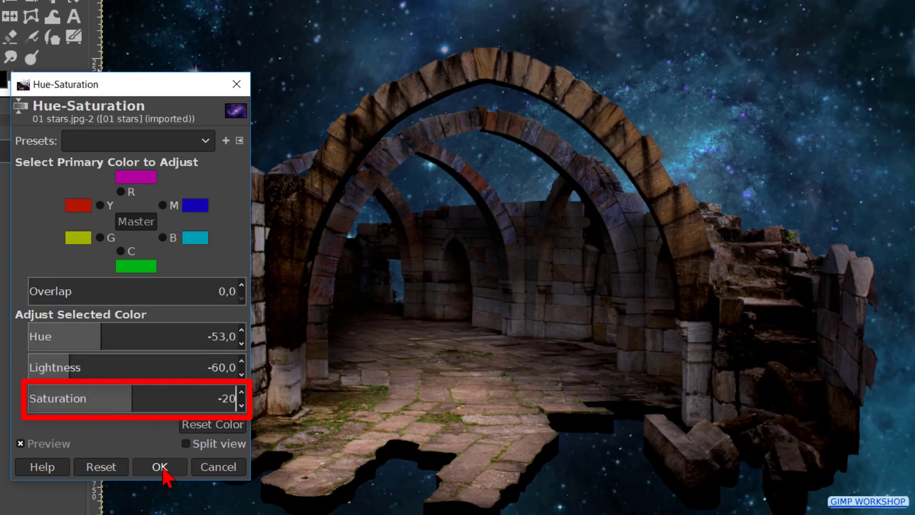
key("Return")
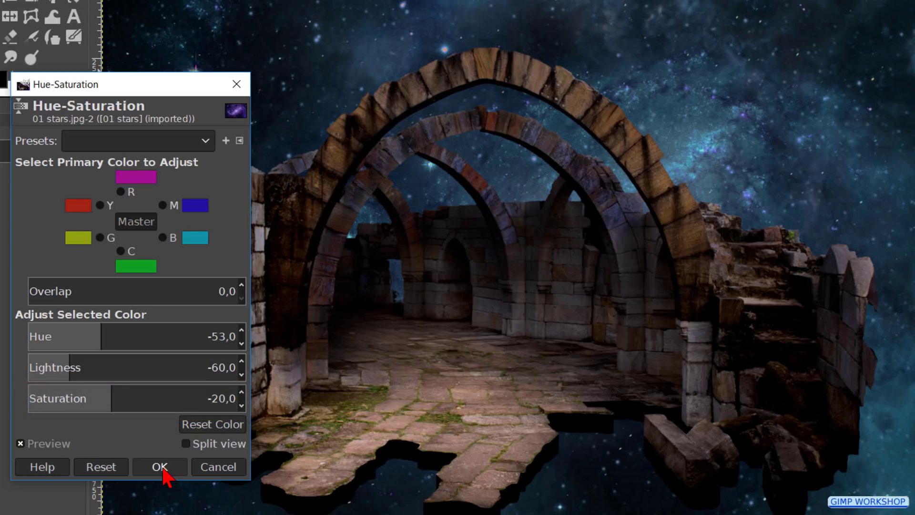
left_click(160, 466)
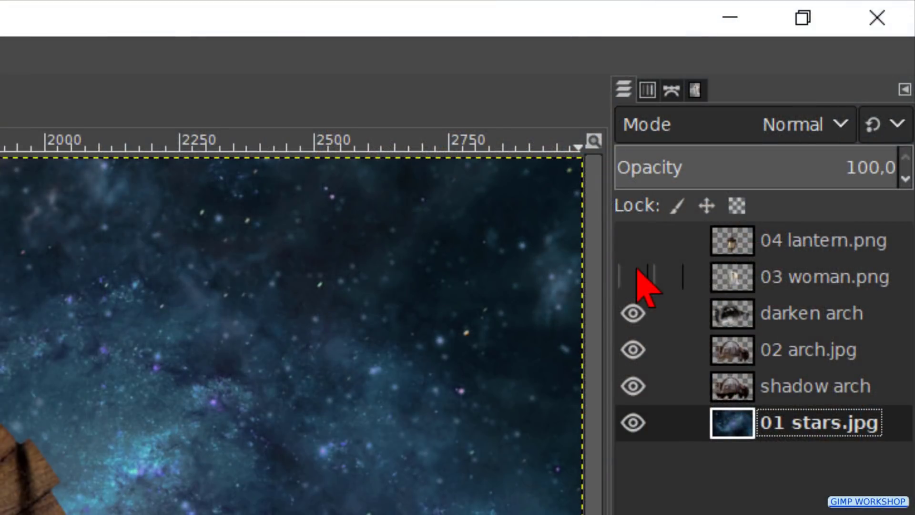
Show 03 woman.png, scale it to about 61% and place it on the arch floor.
left_click(633, 276)
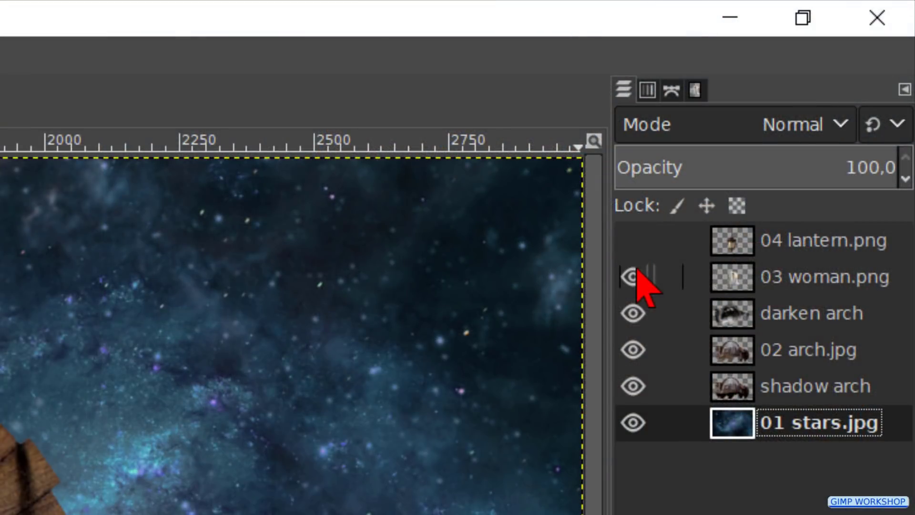
left_click(740, 286)
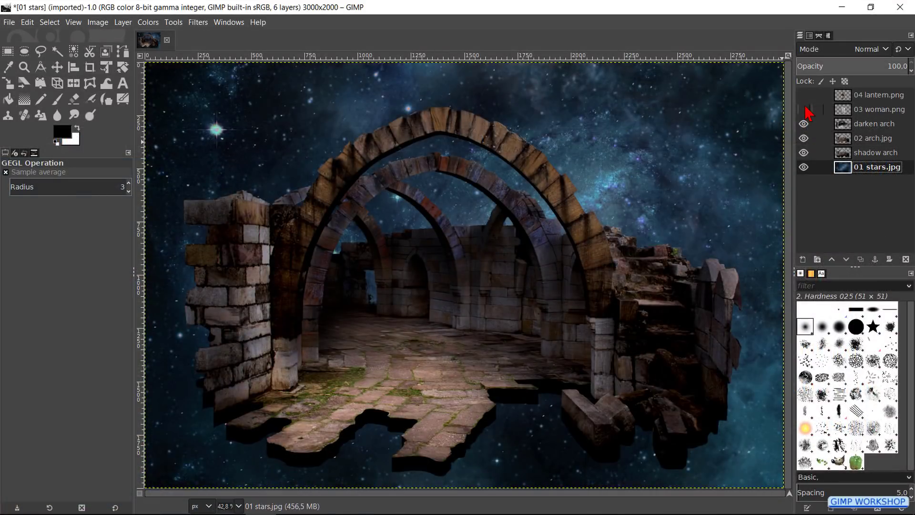
left_click(804, 109)
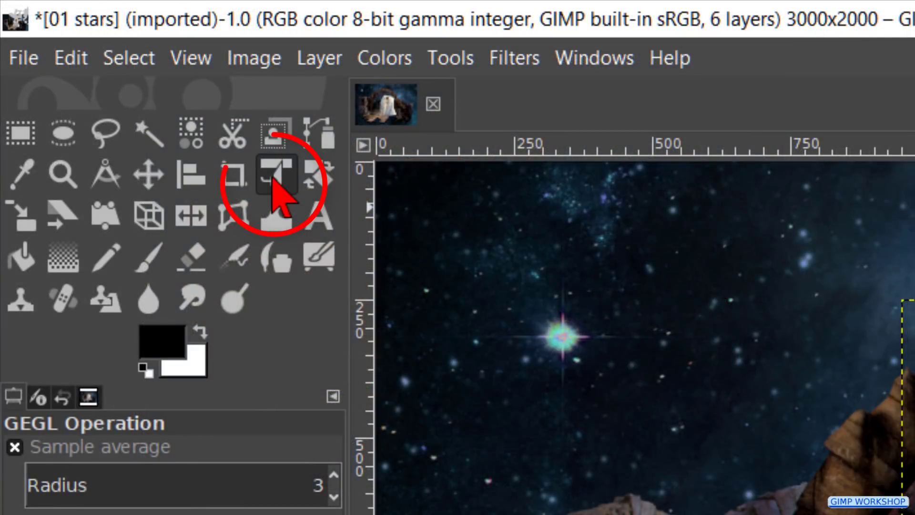
left_click(272, 179)
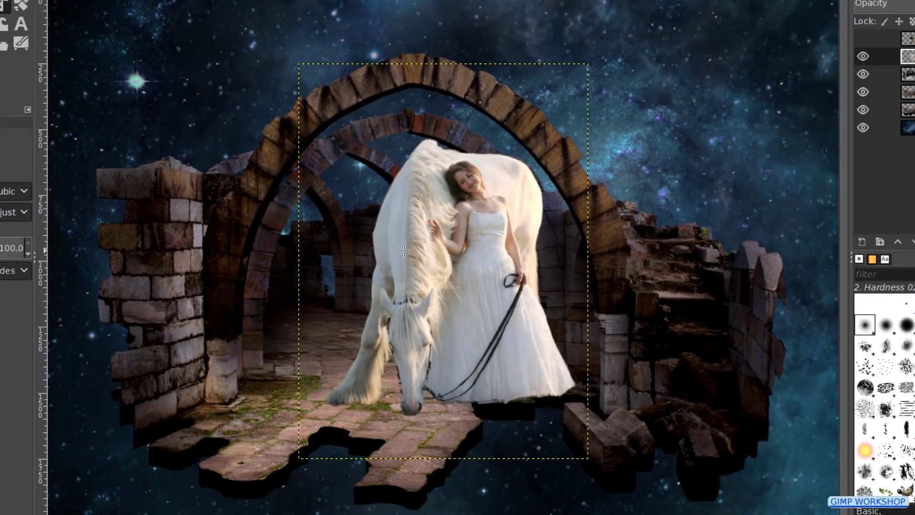
left_click(403, 250)
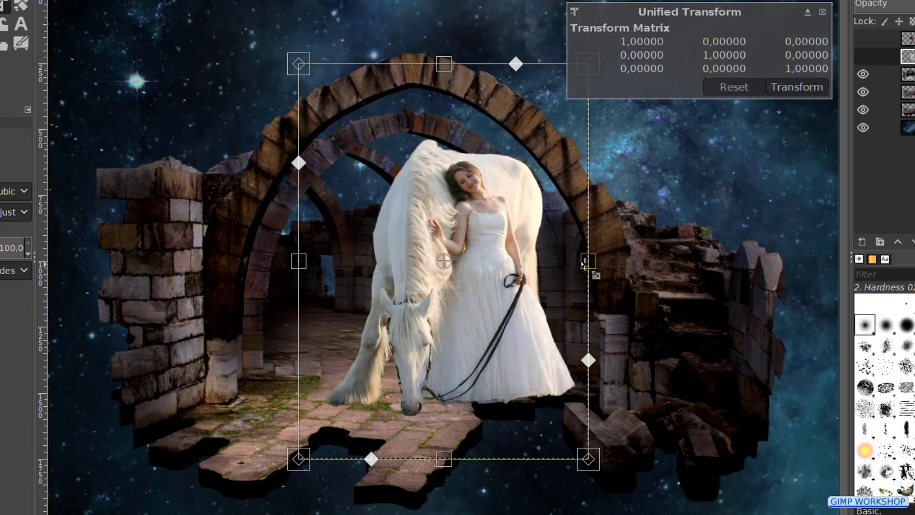
left_click_drag(585, 262, 472, 261)
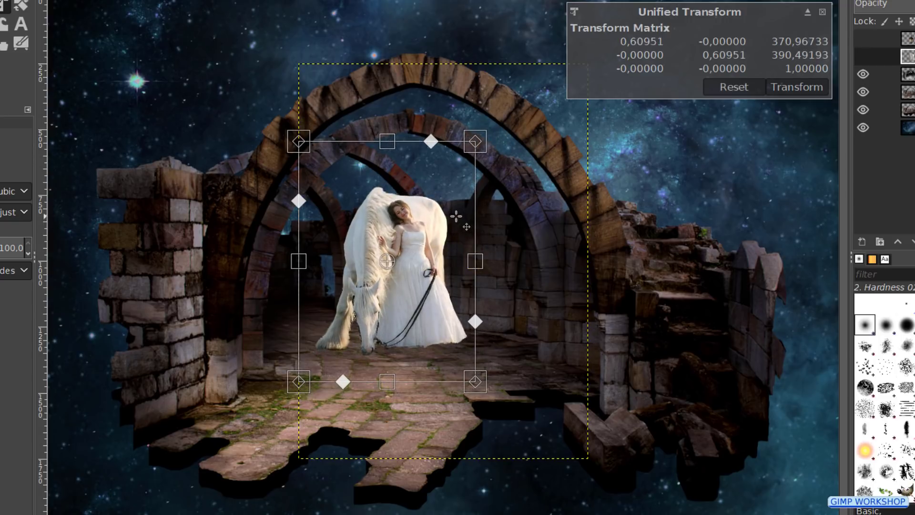
left_click_drag(455, 216, 427, 277)
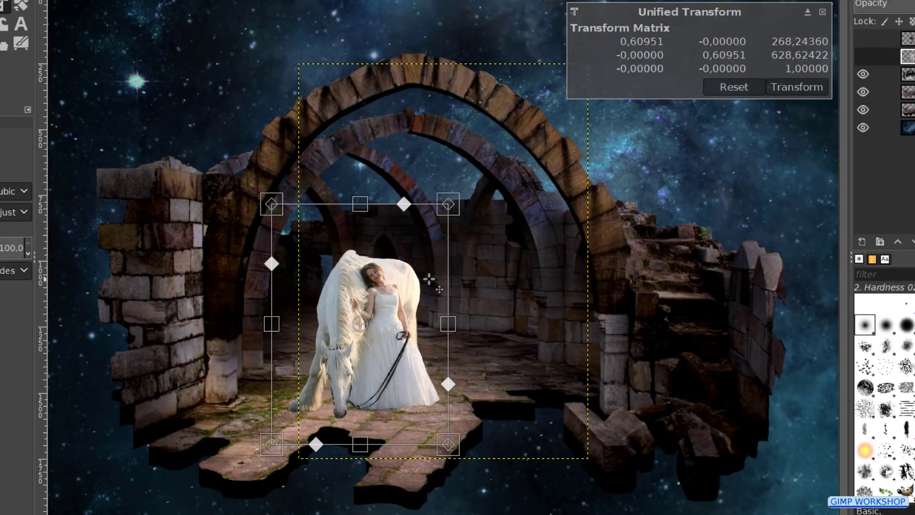
left_click(798, 89)
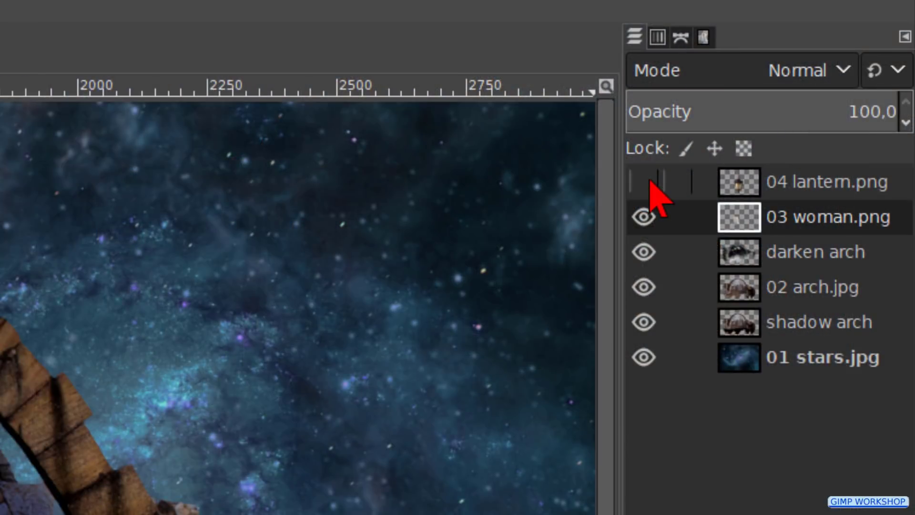
Show 04 lantern.png, shrink it to about 18% and hang it beneath the arch top.
left_click(643, 182)
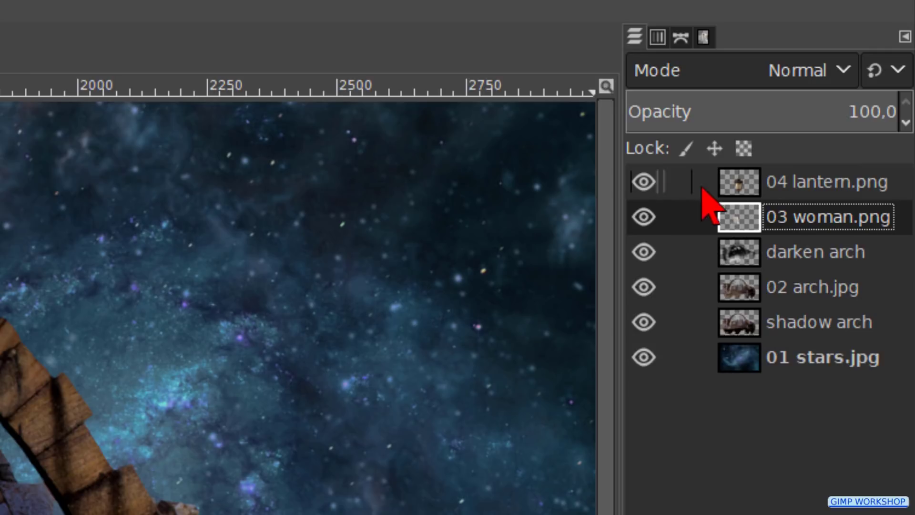
left_click(739, 188)
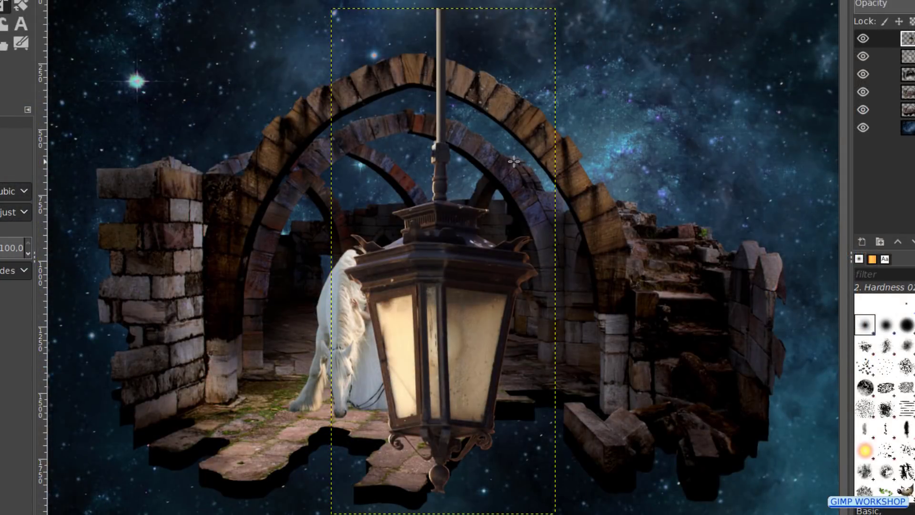
left_click(513, 163)
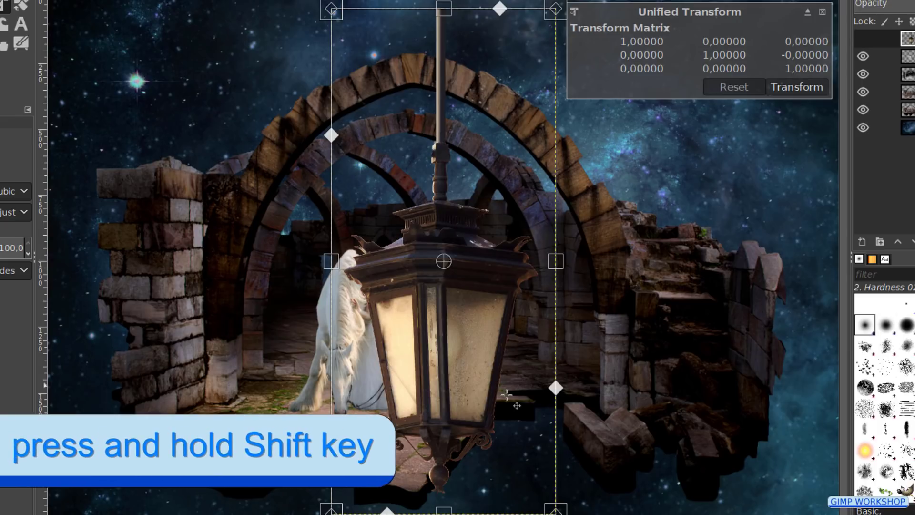
left_click_drag(555, 261, 392, 261)
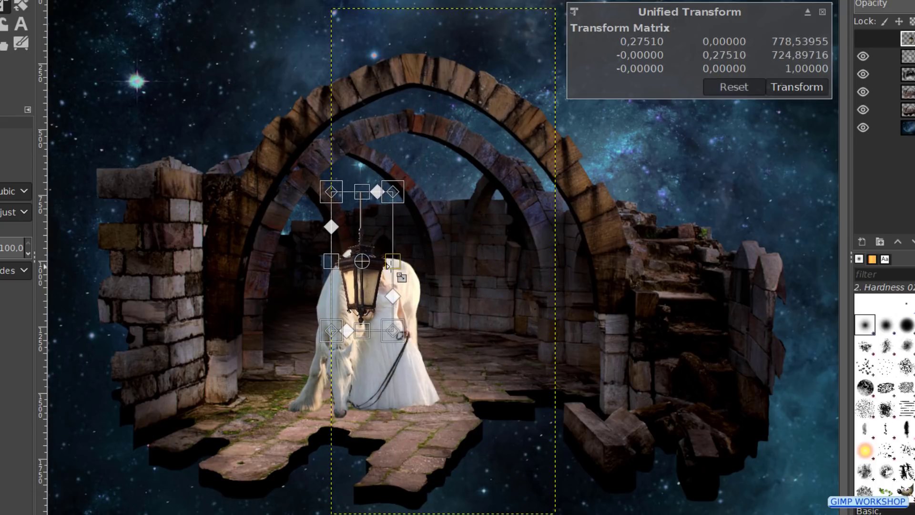
left_click_drag(371, 230, 427, 127)
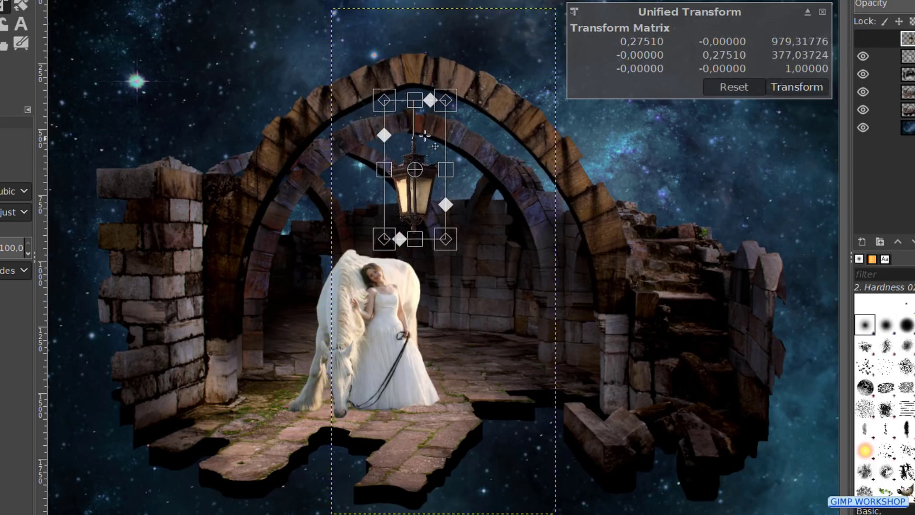
scroll(444, 79, "up", 1)
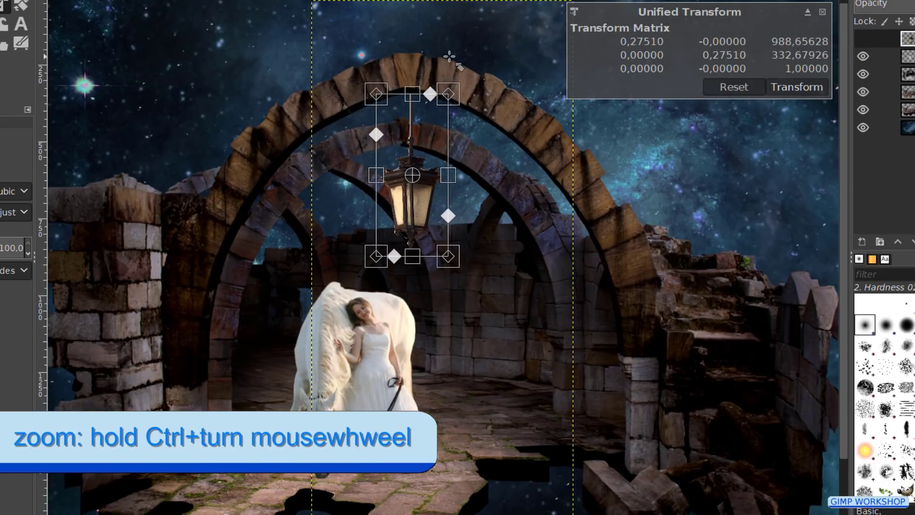
scroll(429, 79, "up", 1)
left_click_drag(452, 158, 449, 150)
left_click_drag(429, 436, 434, 327)
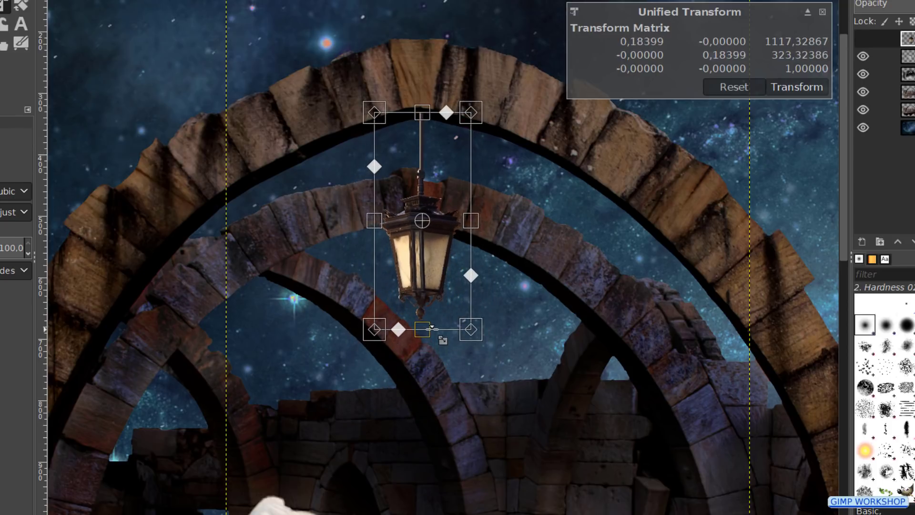
left_click(790, 91)
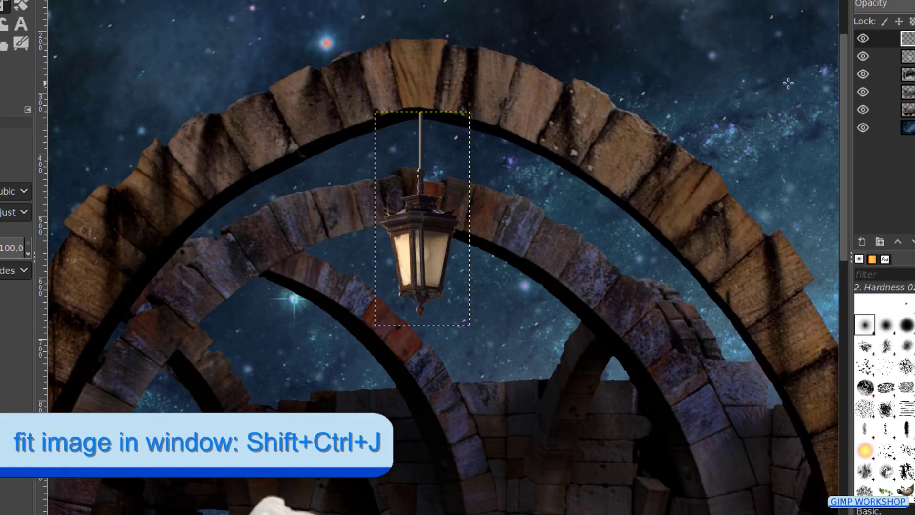
key("shift+ctrl+j")
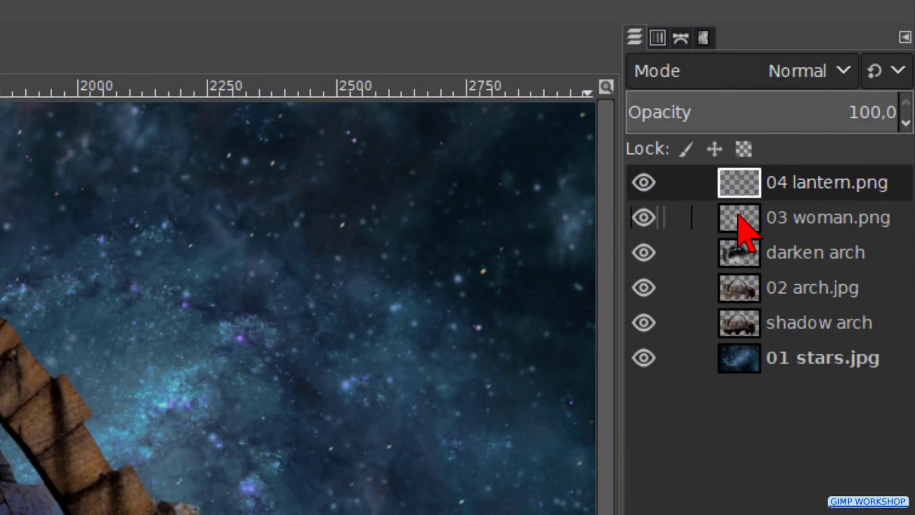
Darken the 03 woman.png layer by pulling the Curves midpoint down.
left_click(739, 227)
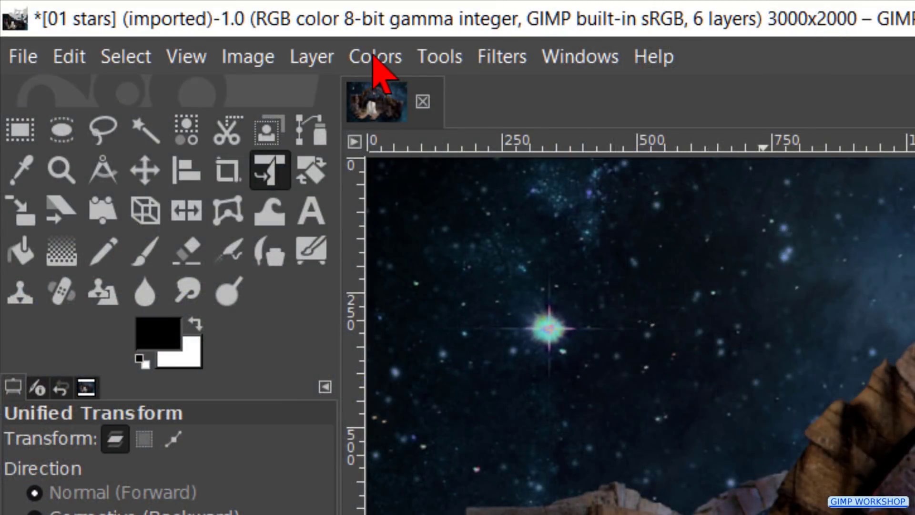
left_click(379, 71)
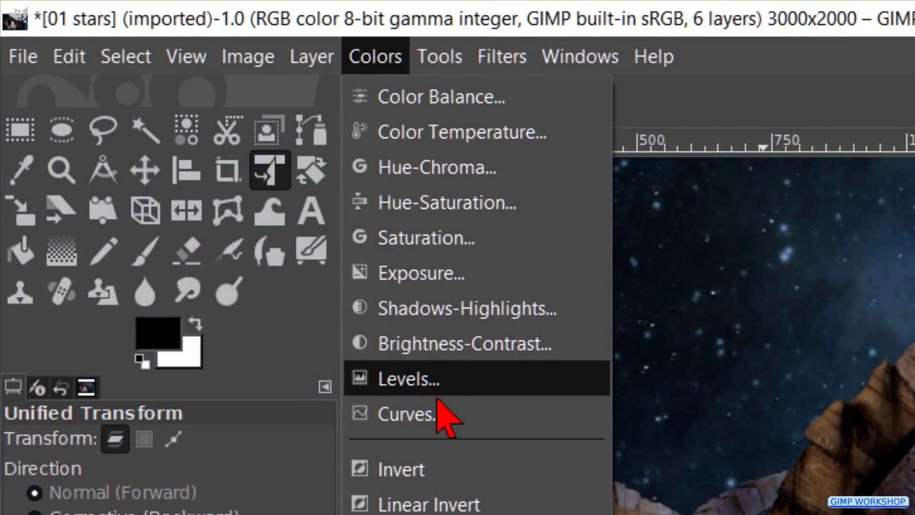
left_click(439, 415)
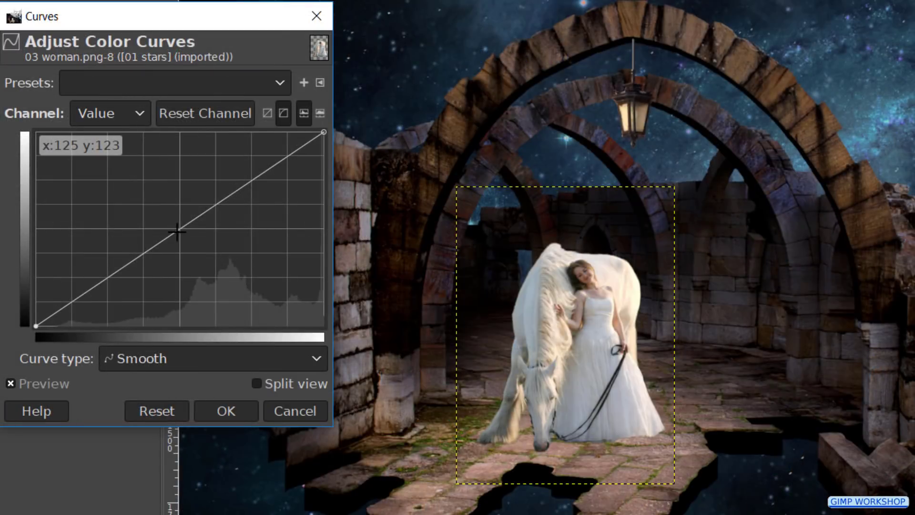
left_click_drag(178, 231, 176, 297)
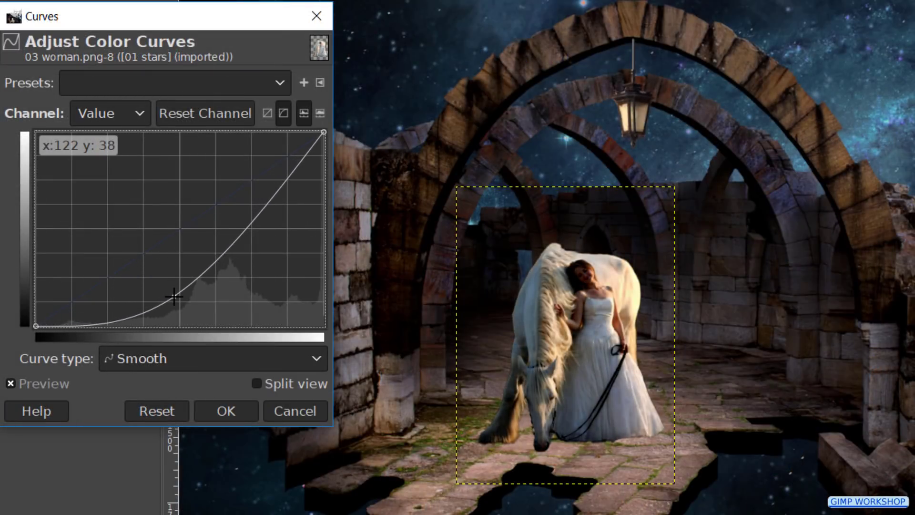
left_click(229, 408)
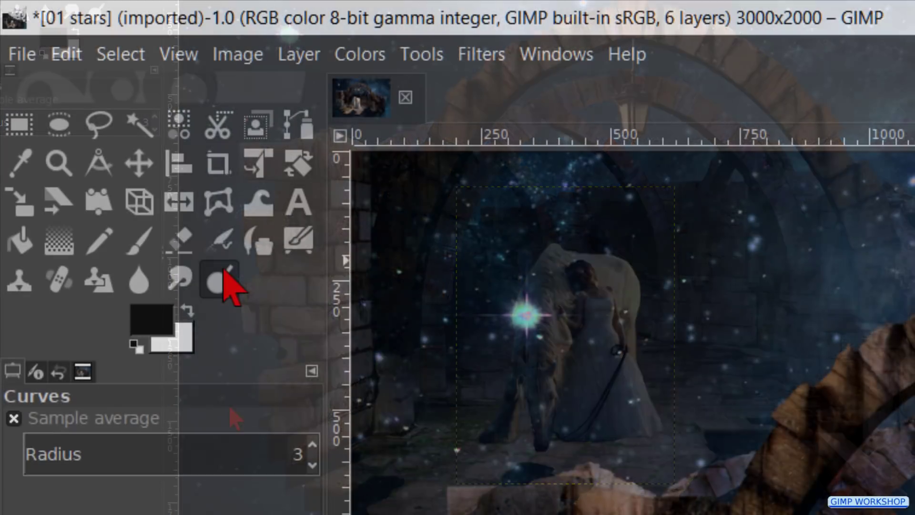
Dodge the woman's face and shoulders using the default brush size.
left_click(220, 280)
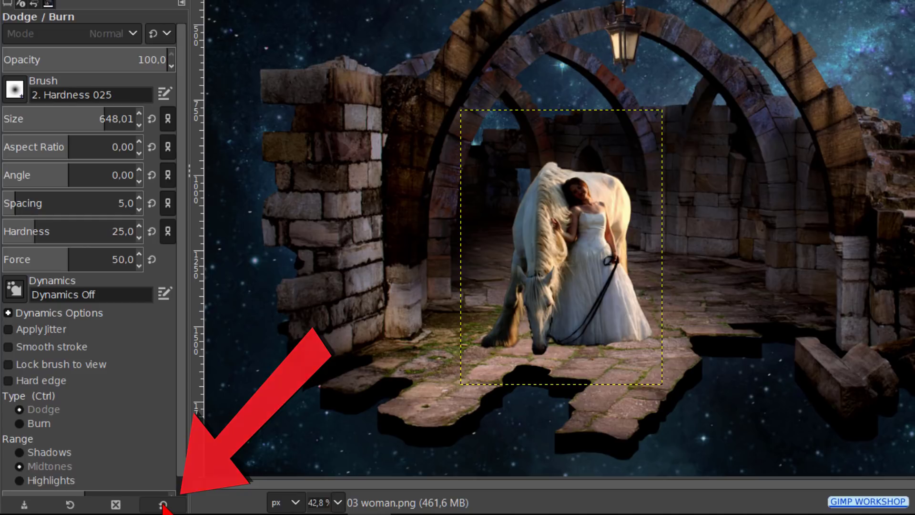
left_click(164, 505)
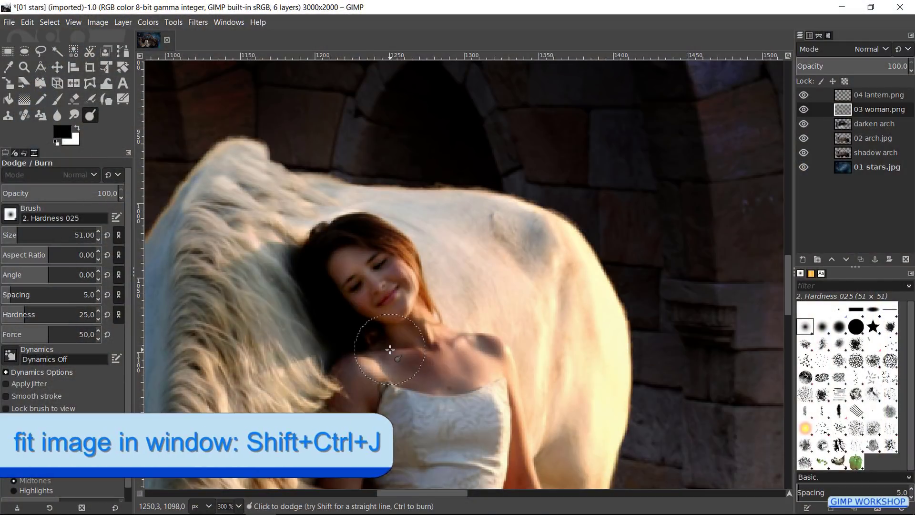
key("ctrl+shift+j")
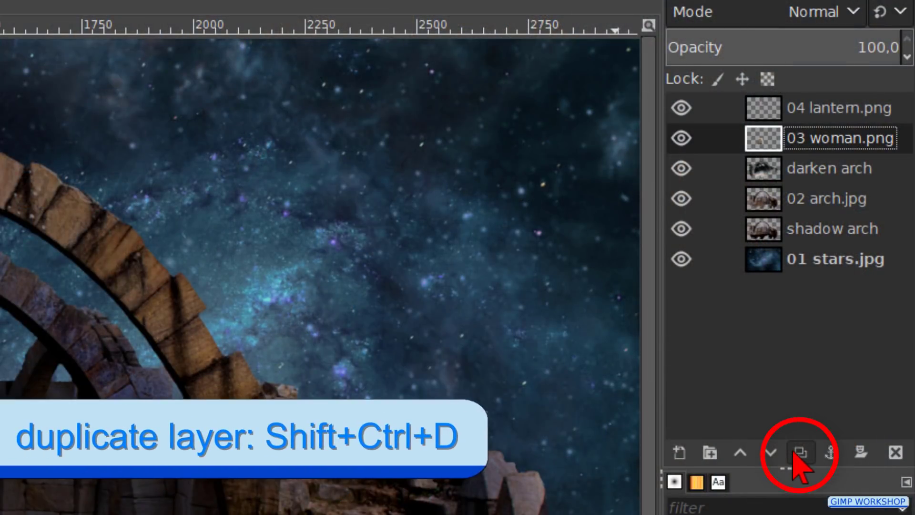
Duplicate 03 woman.png and name the copy 'shadow woman'.
left_click(799, 453)
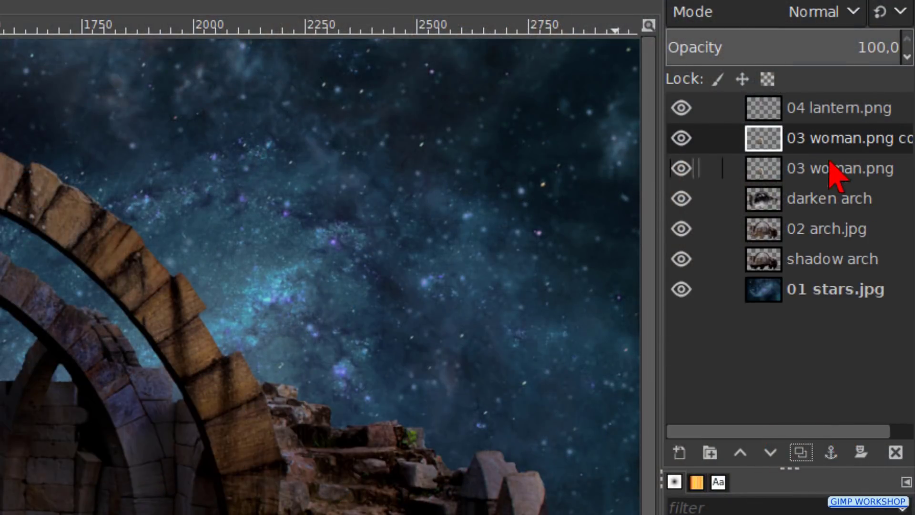
double_click(835, 138)
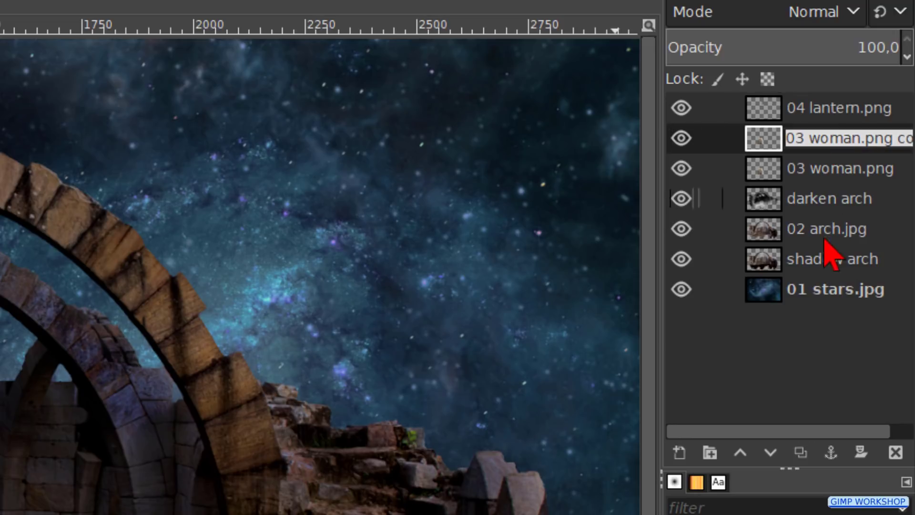
type("shadow woman")
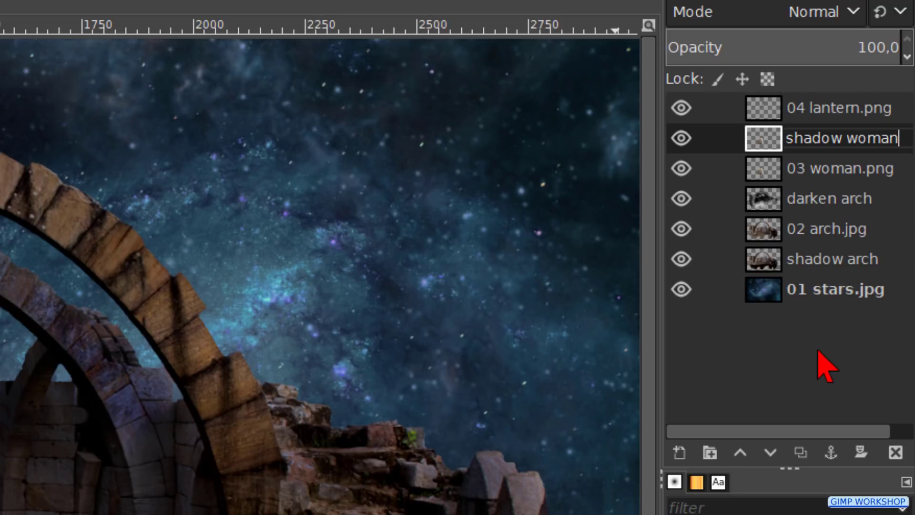
key("Return")
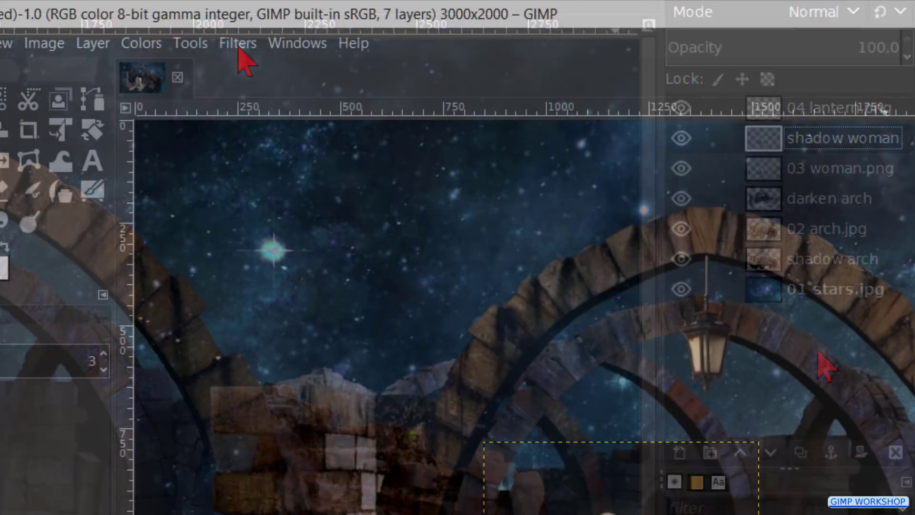
left_click(240, 48)
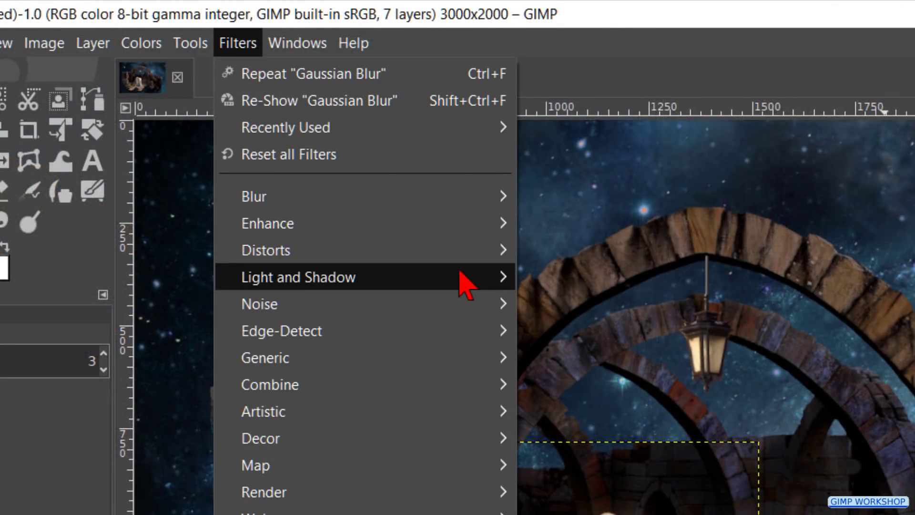
mouse_move(299, 277)
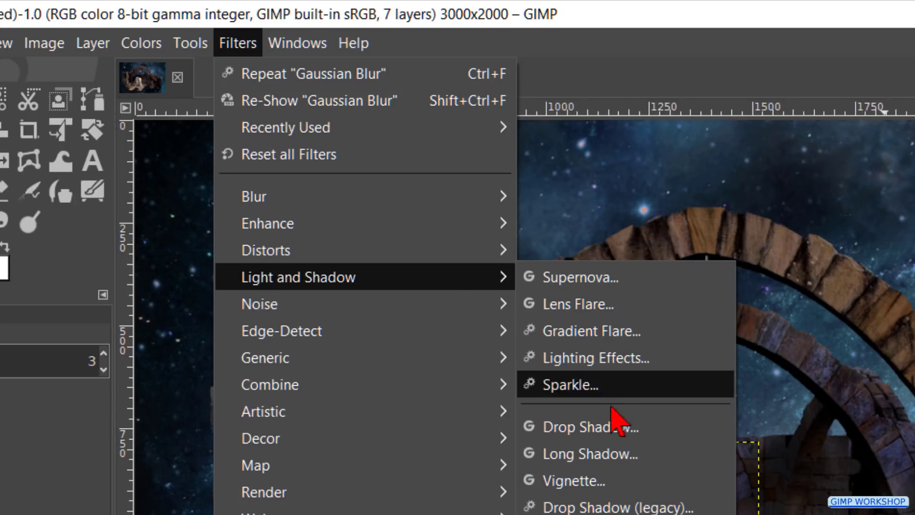
Apply a shadow-only Long Shadow with angle 0 and length 0 to the shadow woman layer.
left_click(608, 454)
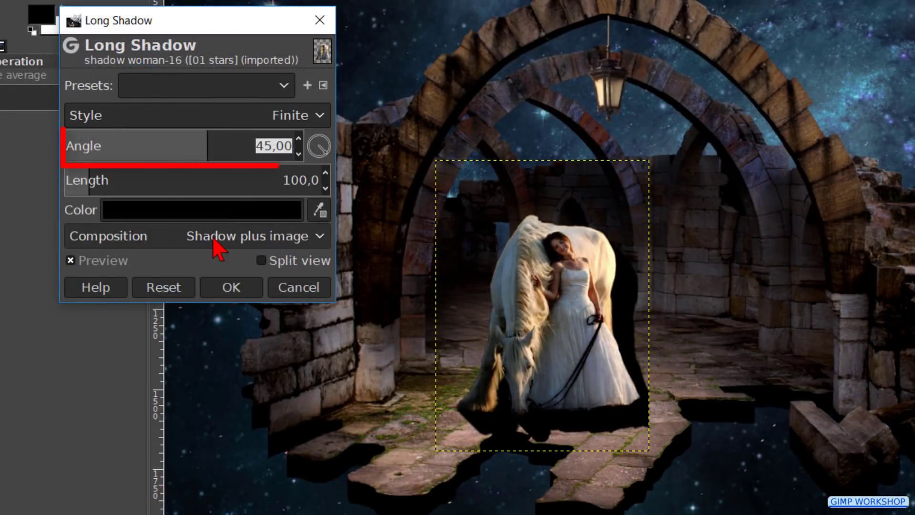
type("0")
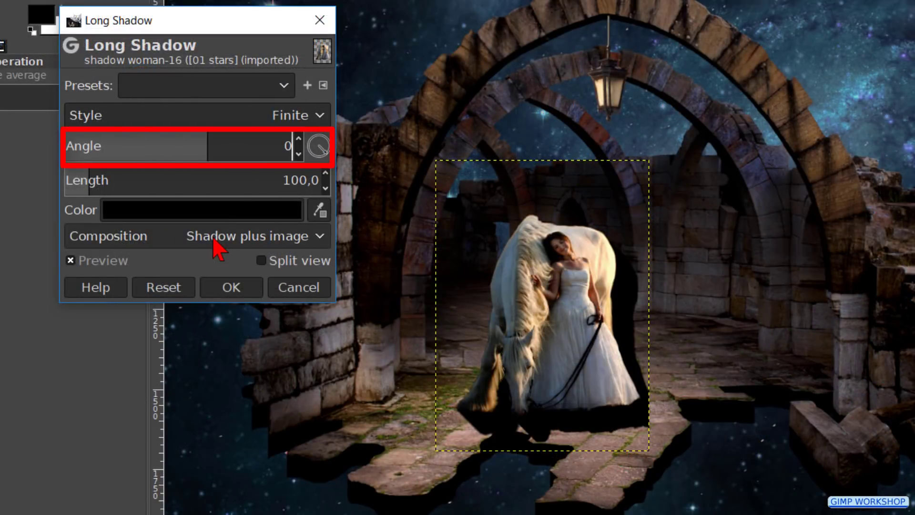
key("Tab")
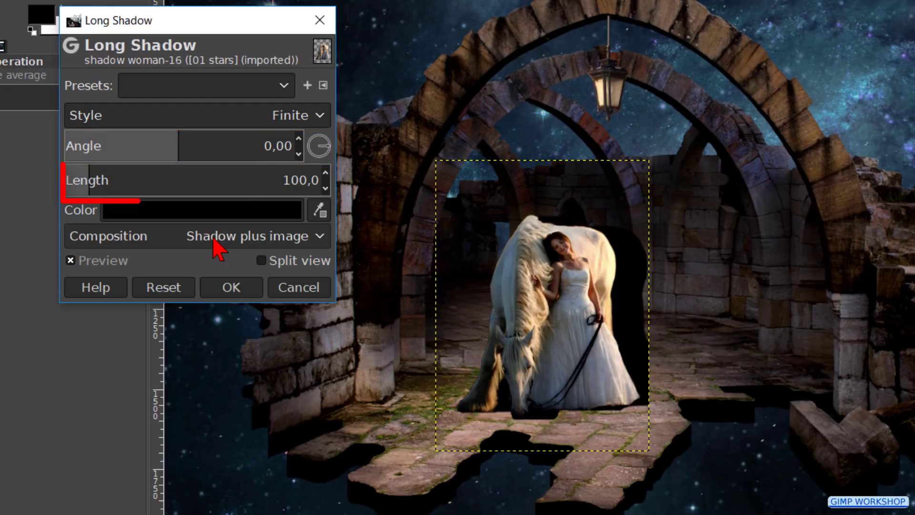
type("0")
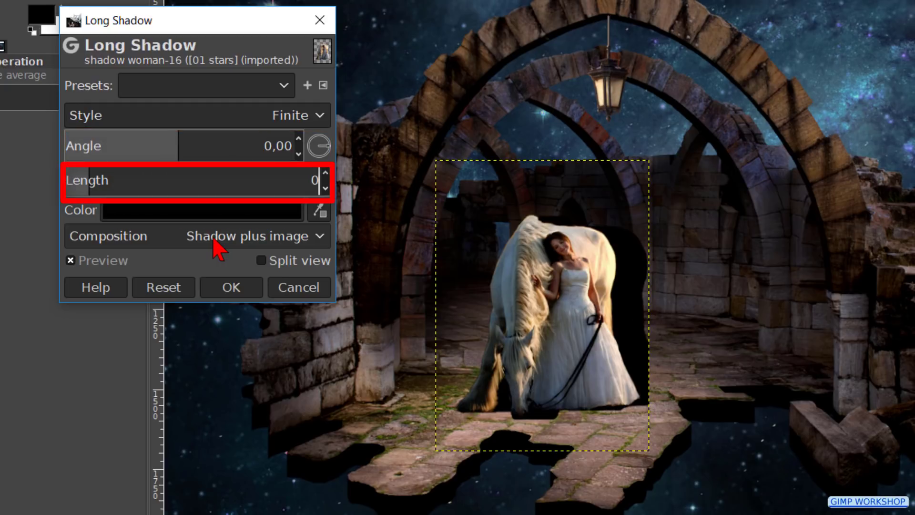
key("Tab")
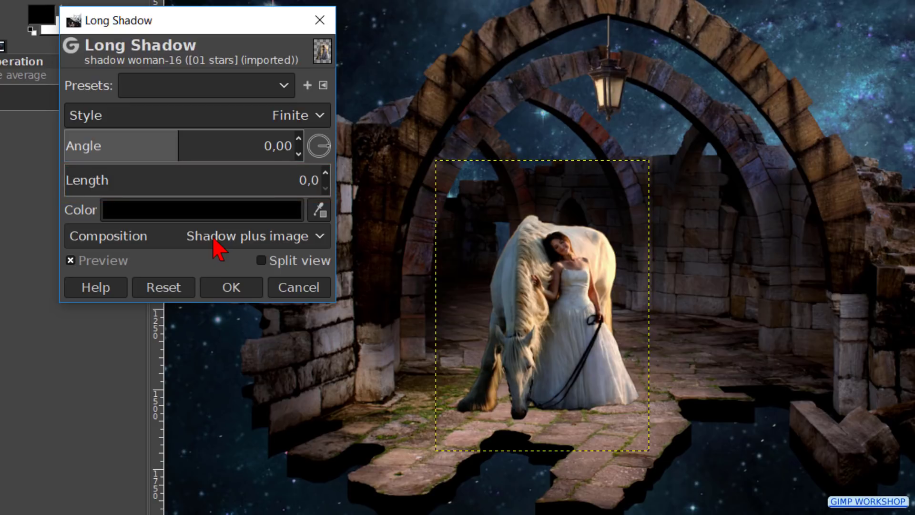
left_click(217, 243)
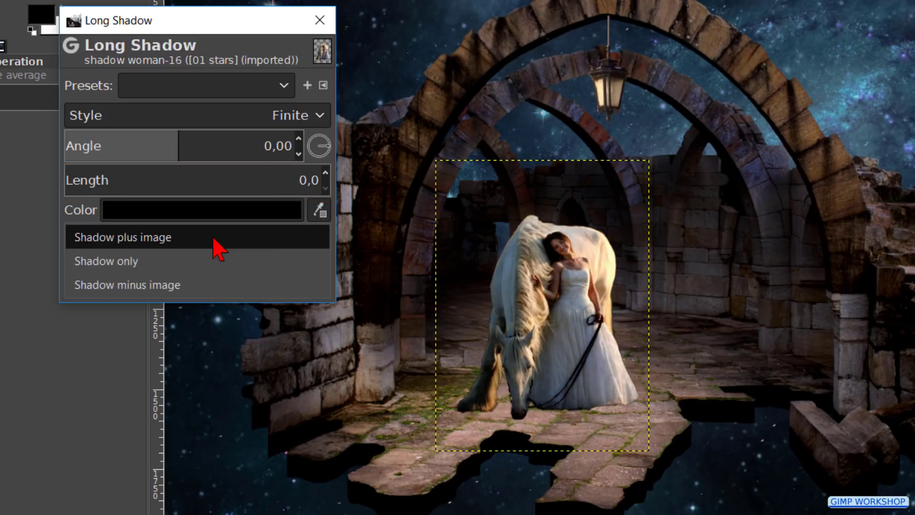
left_click(193, 266)
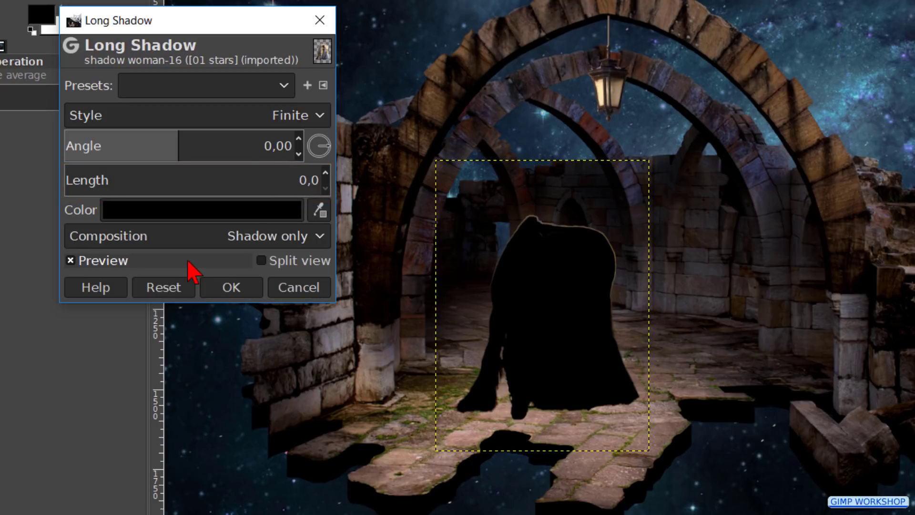
left_click(216, 290)
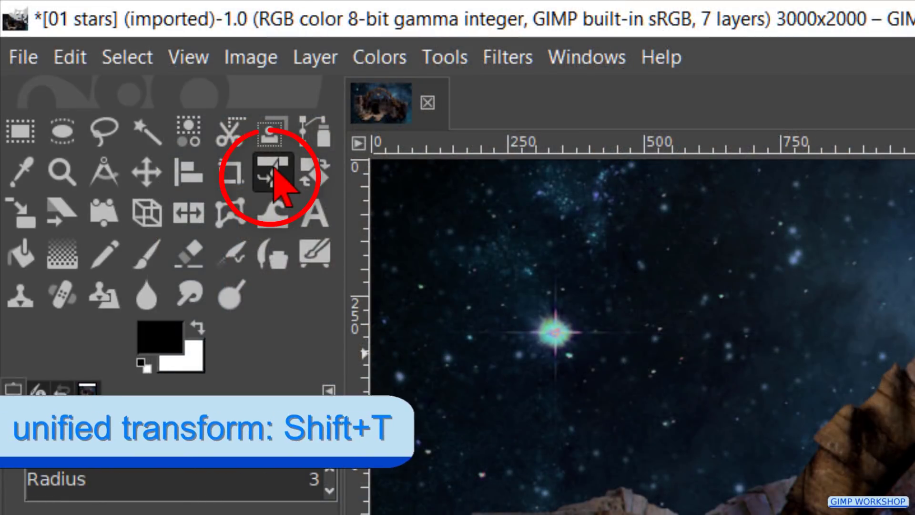
Flip the black silhouette and skew it into a slanted shadow across the arch floor.
left_click(274, 170)
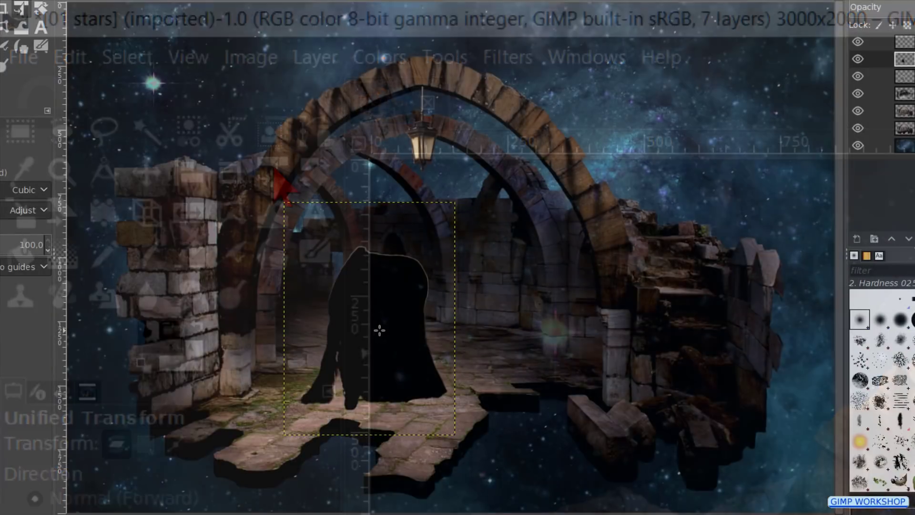
left_click(380, 330)
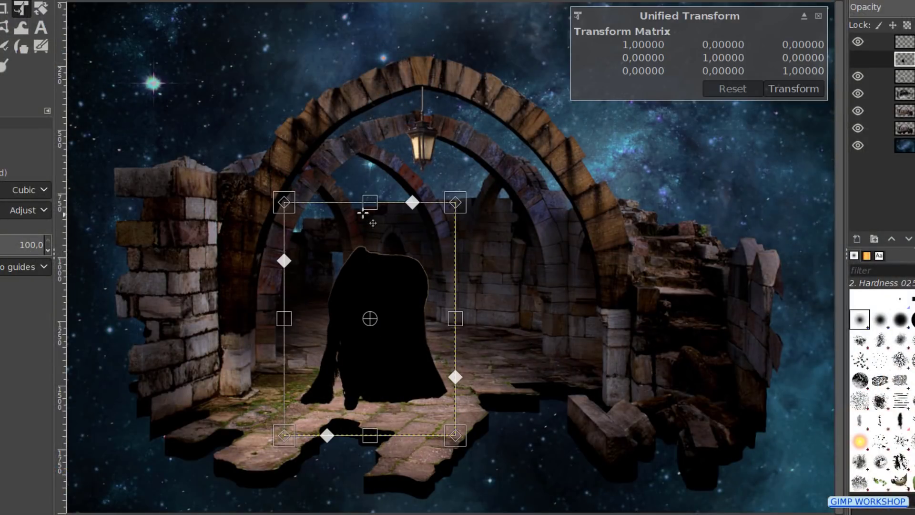
mouse_move(366, 209)
left_mouse_down()
mouse_move(393, 501)
mouse_move(265, 496)
left_mouse_up()
left_click_drag(321, 460, 355, 450)
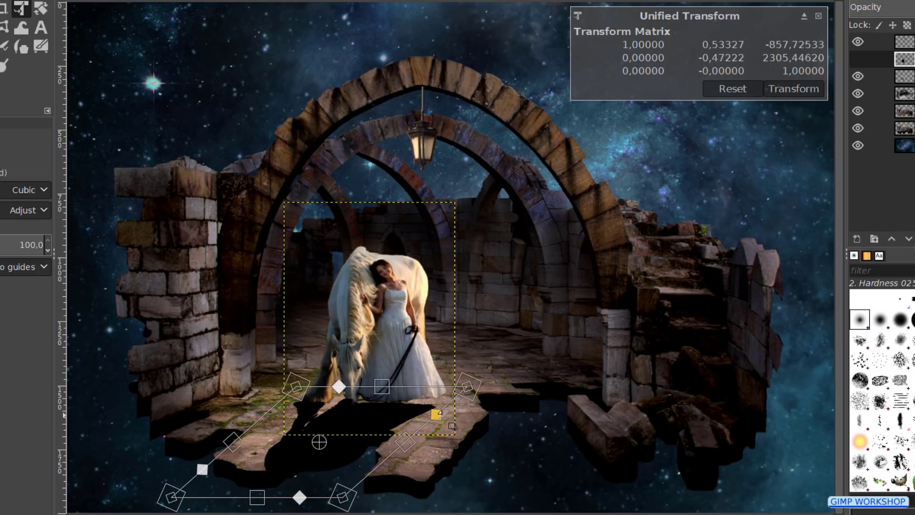
left_click_drag(451, 425, 464, 416)
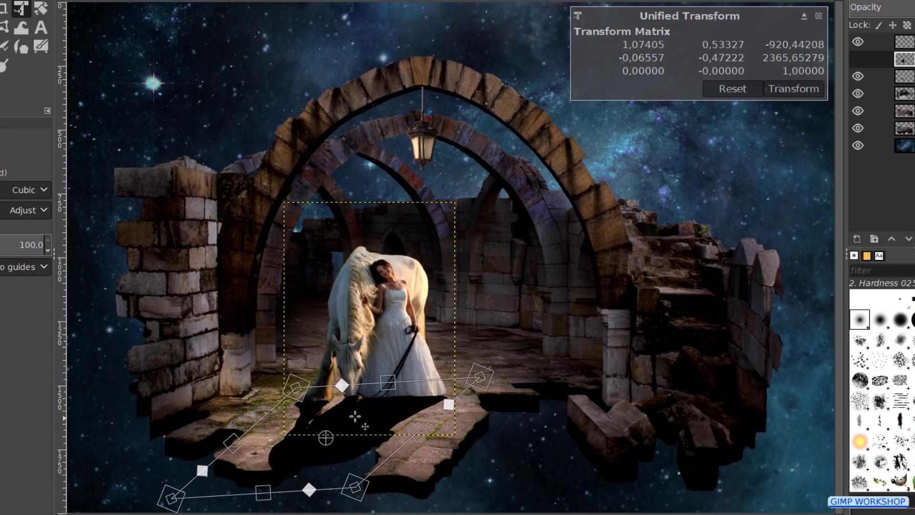
scroll(355, 416, "up", 4)
left_click_drag(351, 374, 357, 373)
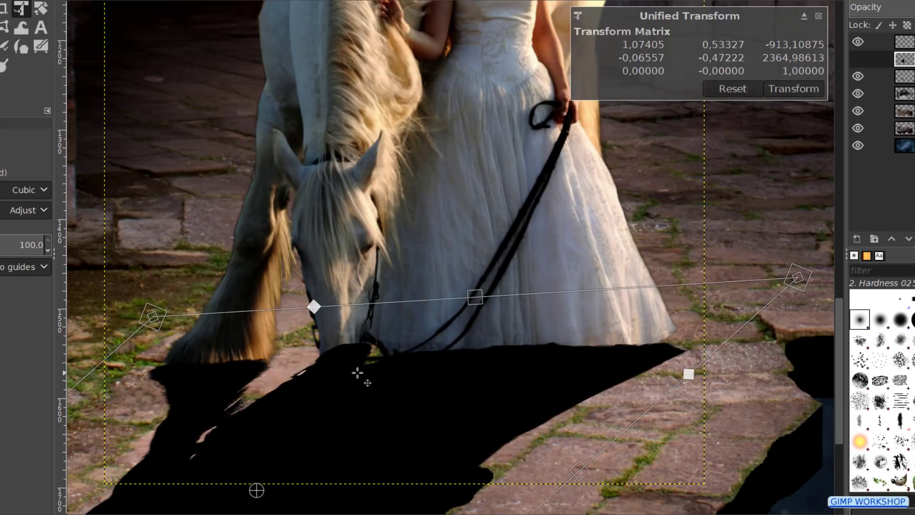
scroll(355, 373, "down", 3)
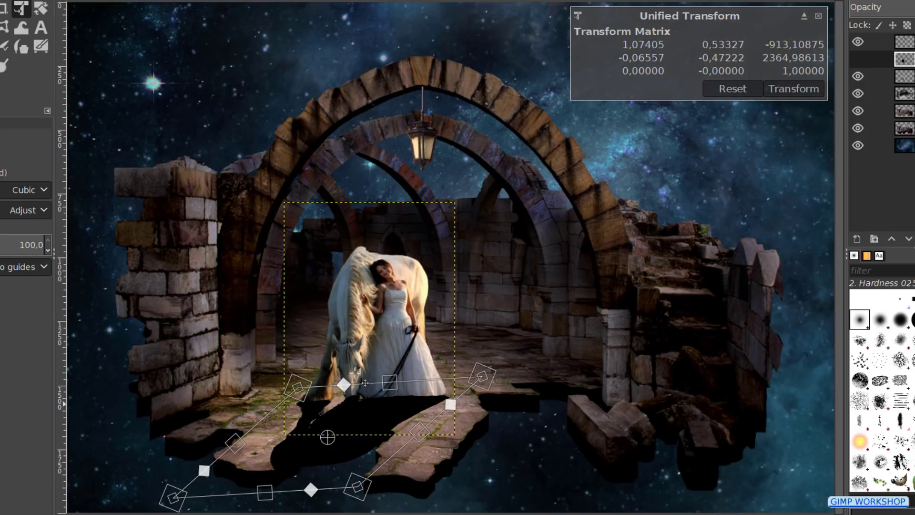
left_click_drag(265, 493, 227, 512)
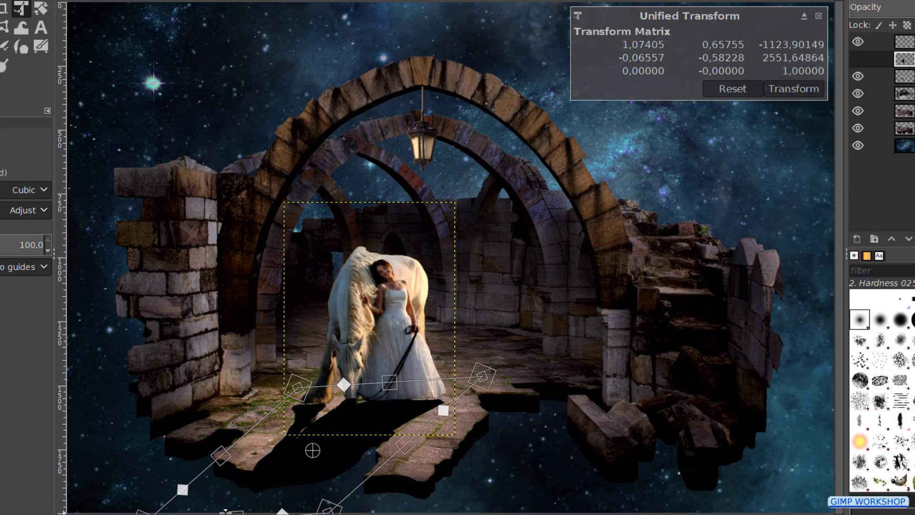
scroll(593, 208, "down", 1)
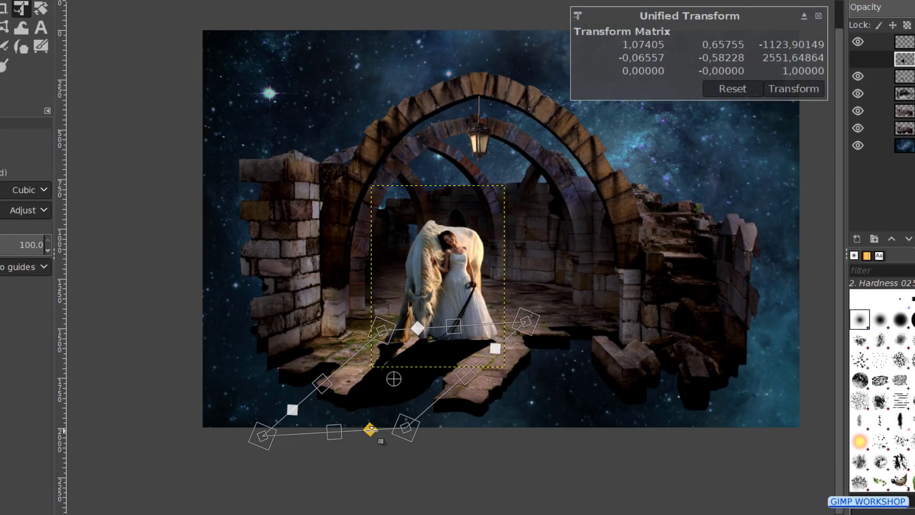
left_click_drag(369, 429, 305, 472)
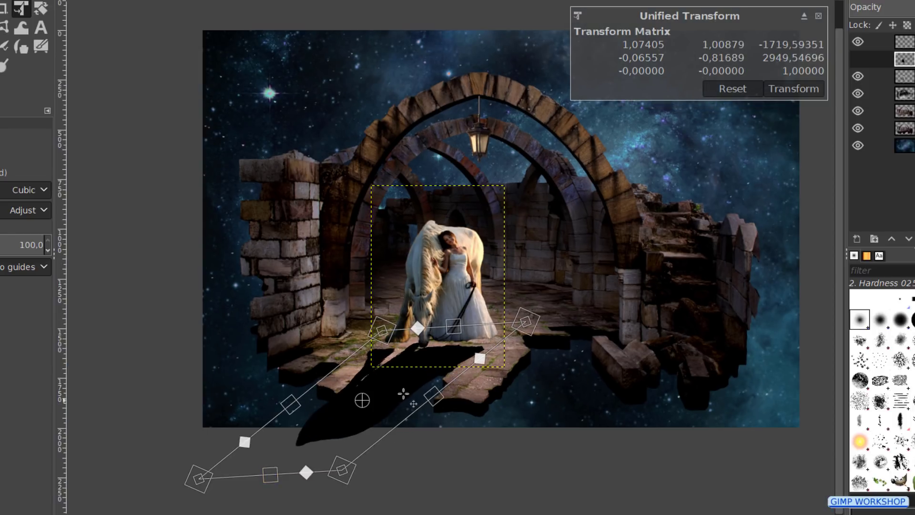
left_click_drag(406, 387, 419, 378)
scroll(419, 378, "up", 2)
scroll(420, 380, "up", 2)
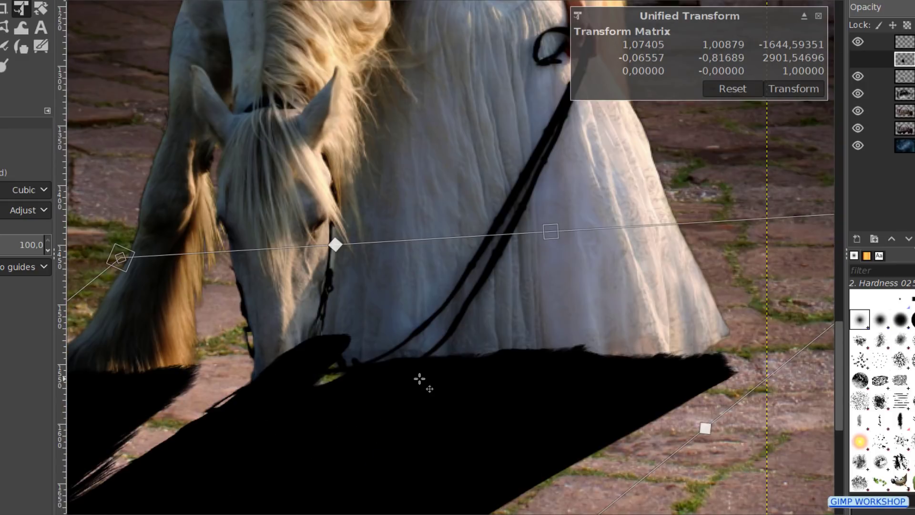
scroll(340, 372, "down", 1)
left_click_drag(491, 331, 495, 343)
scroll(494, 343, "down", 3)
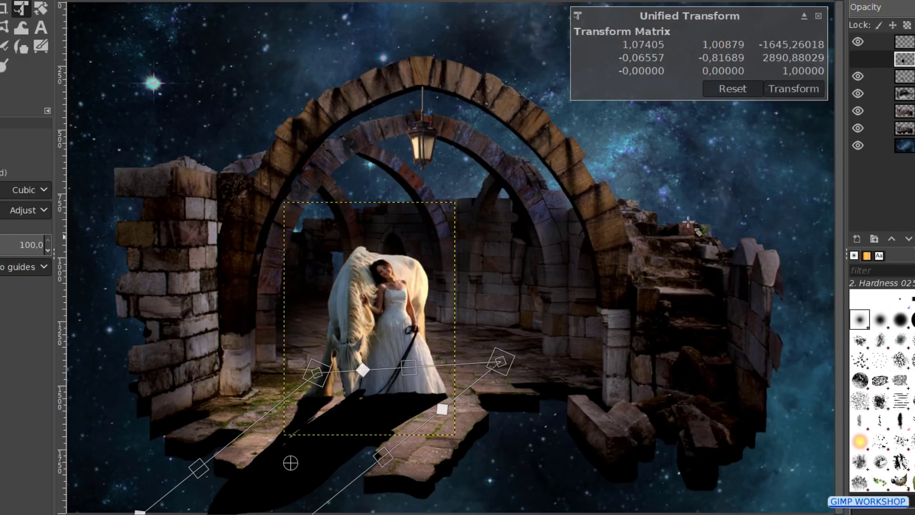
left_click(793, 89)
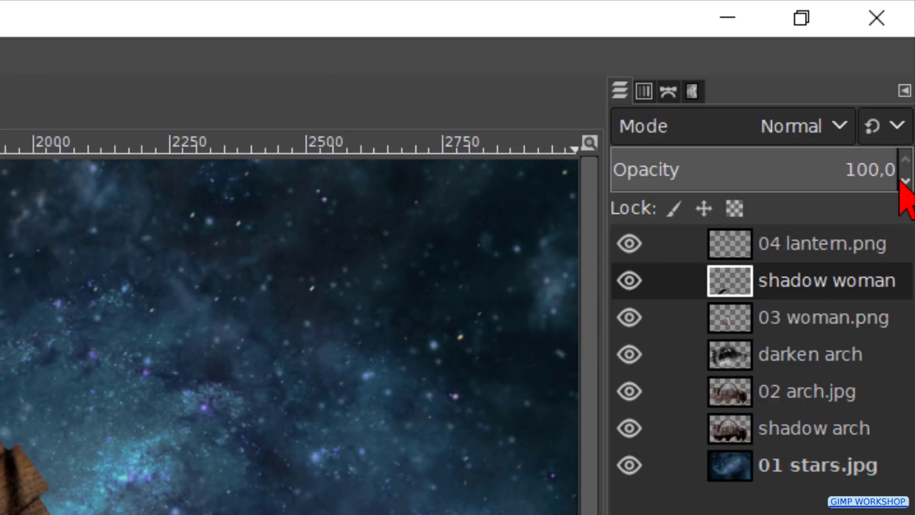
Set the shadow layer's opacity to 95 and apply a size-6 Gaussian blur.
left_click(900, 181)
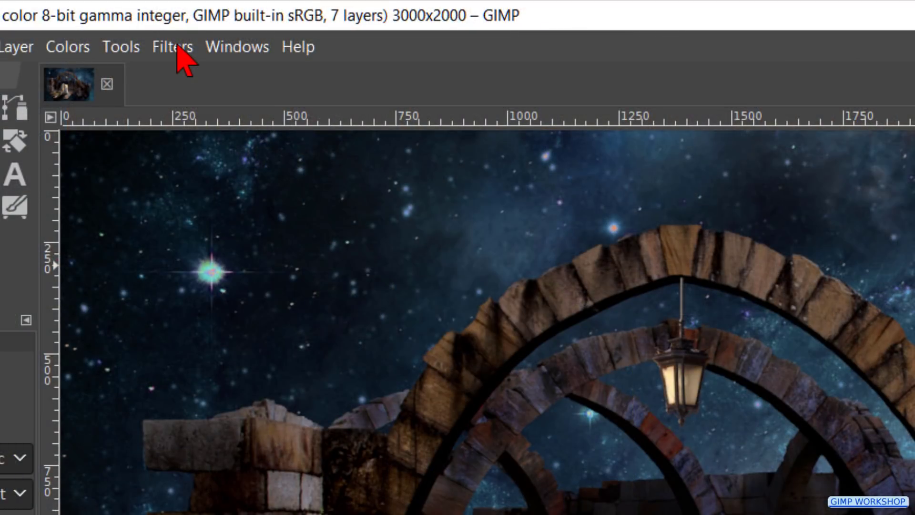
left_click(177, 51)
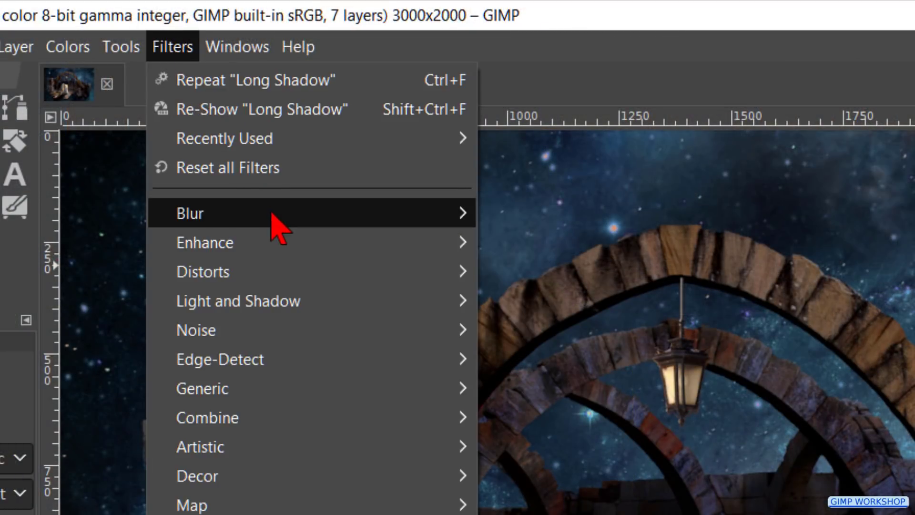
mouse_move(190, 213)
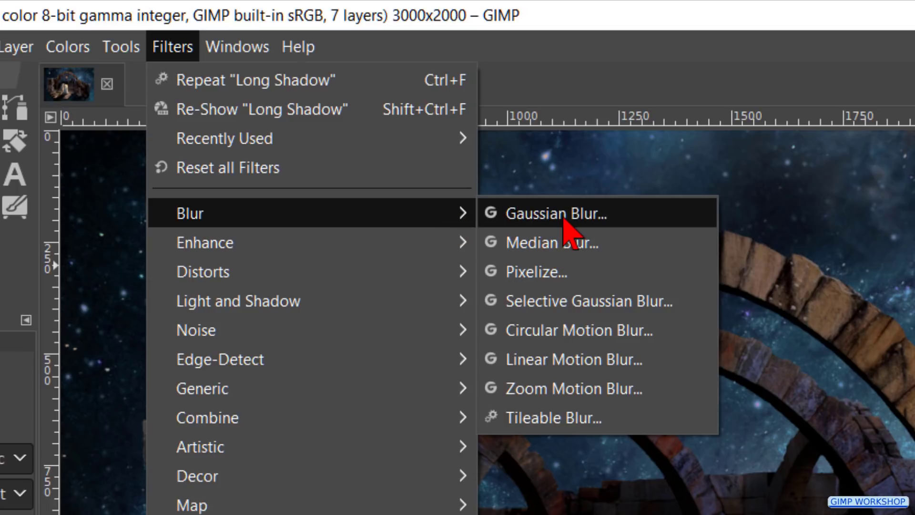
left_click(563, 220)
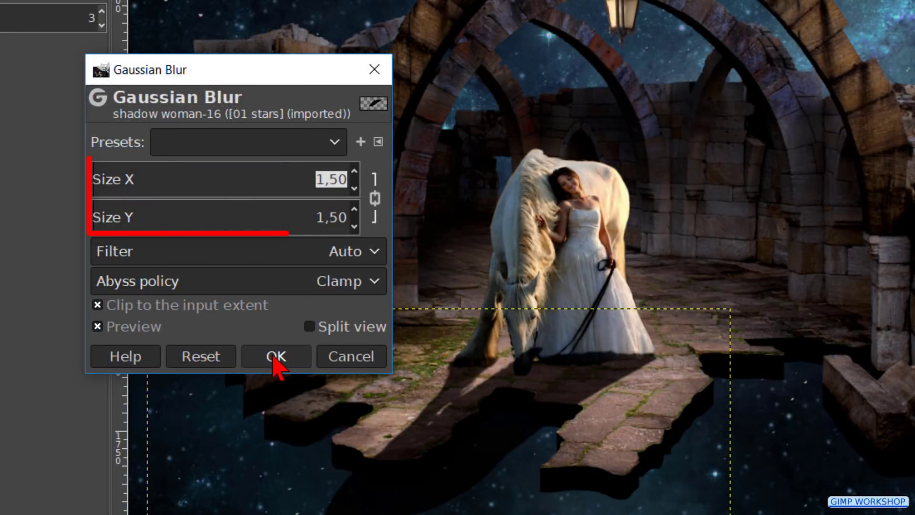
type("6")
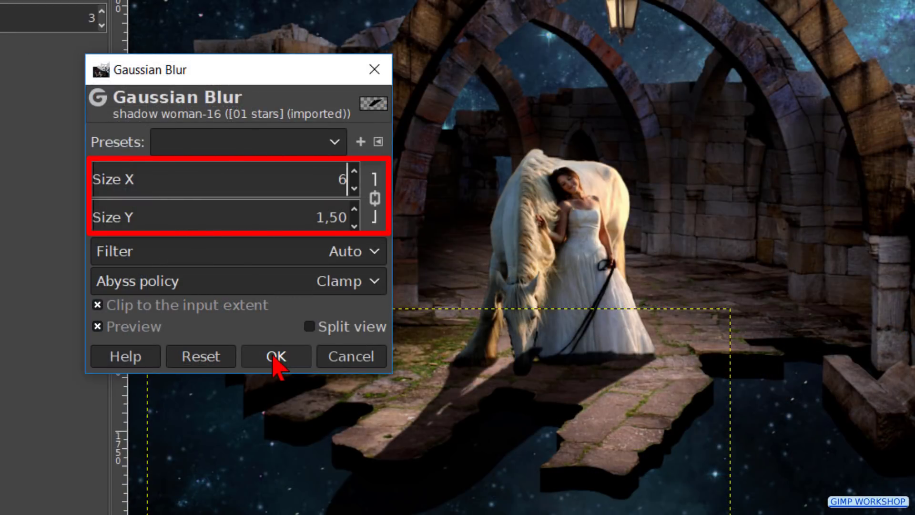
key("Tab")
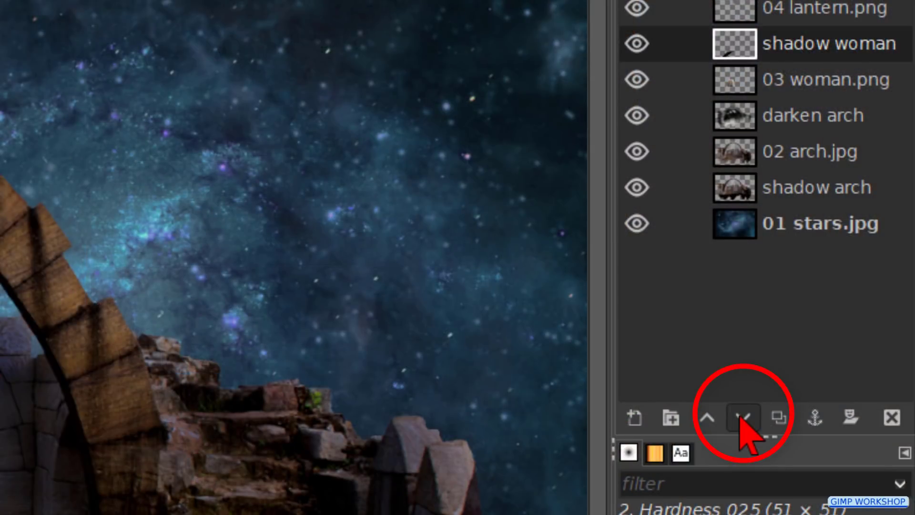
Move the shadow below the woman, fit 02 arch.jpg to image size, and alpha-select it.
left_click(743, 418)
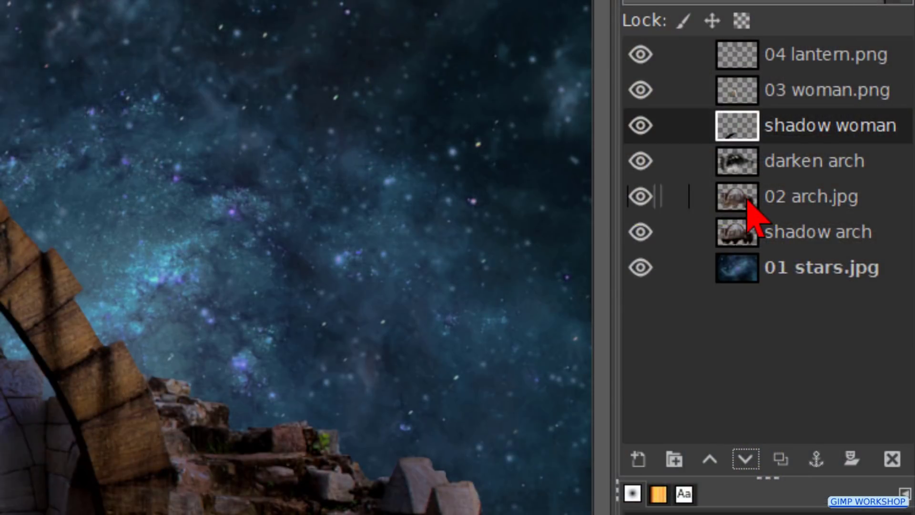
left_click(743, 208)
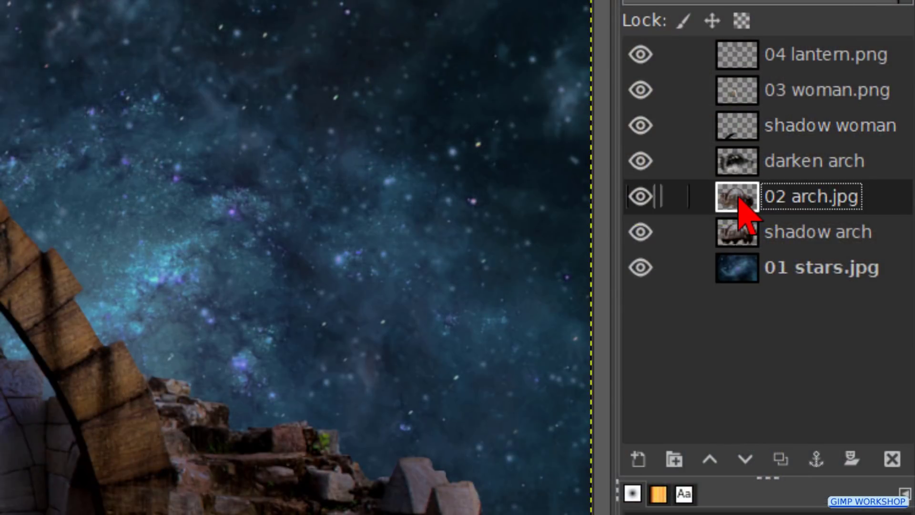
right_click(743, 208)
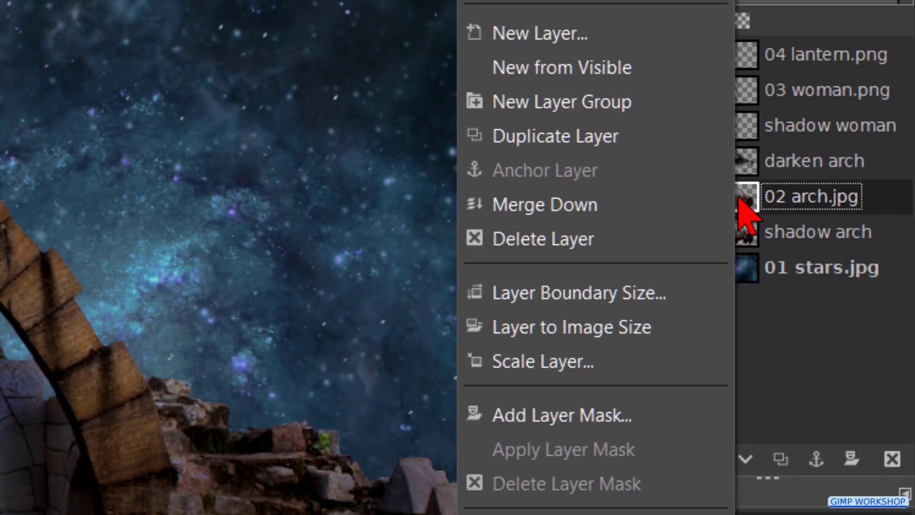
left_click(557, 333)
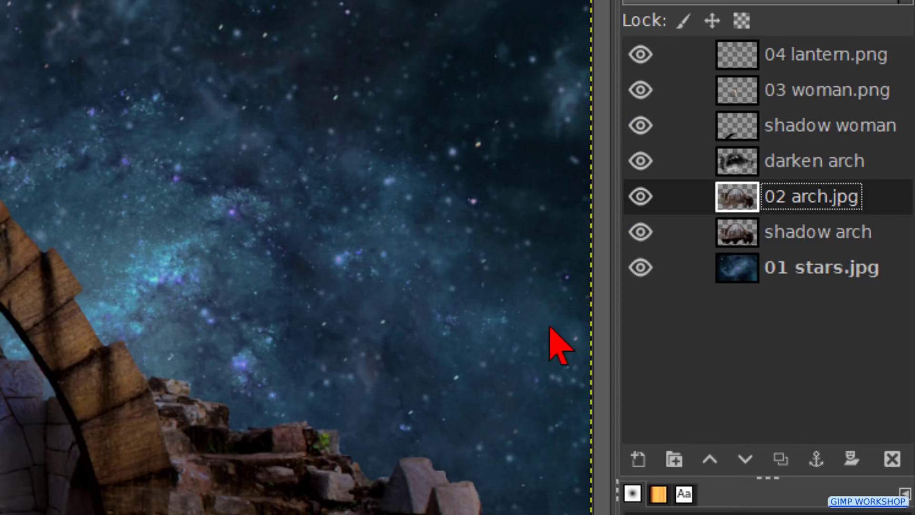
right_click(740, 192)
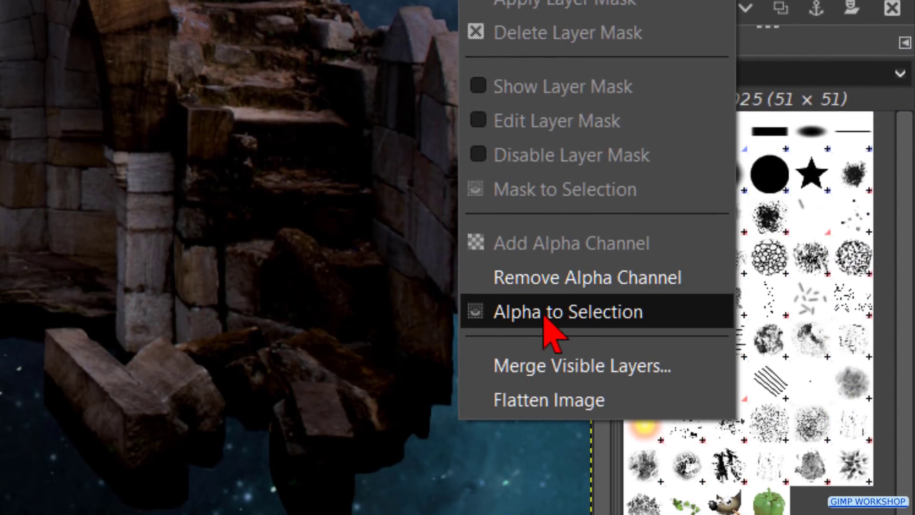
left_click(550, 312)
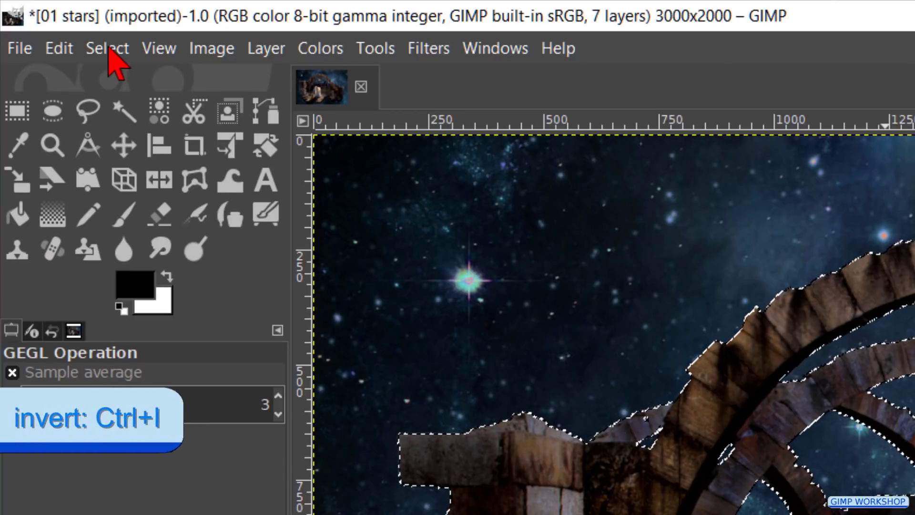
Invert the arch selection and shrink it by 3 pixels.
left_click(109, 52)
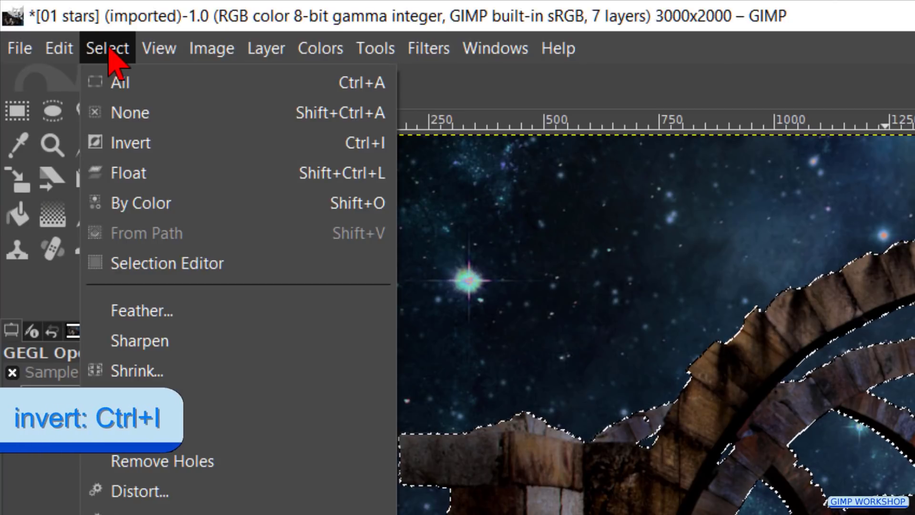
left_click(151, 150)
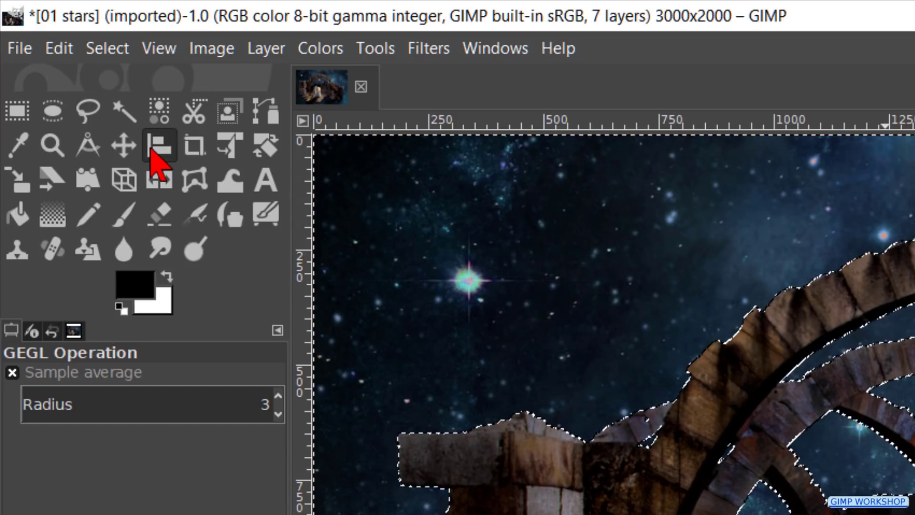
left_click(107, 48)
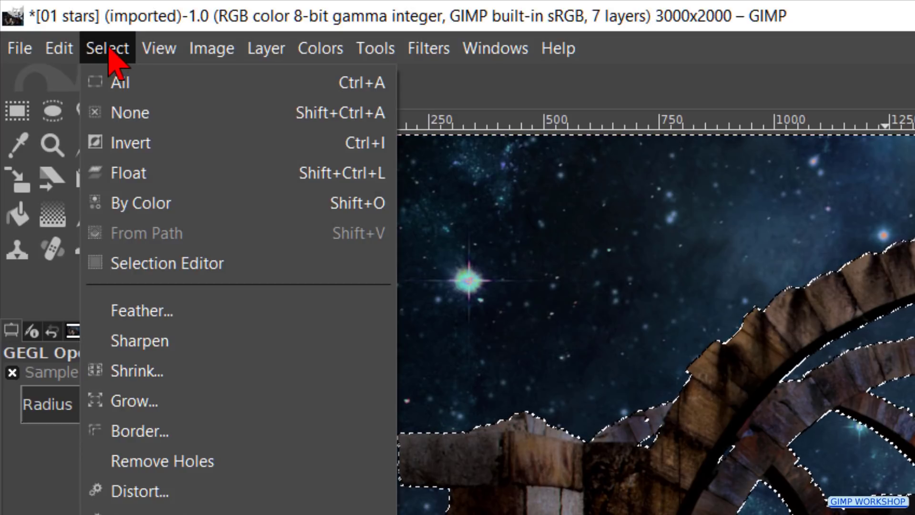
left_click(164, 378)
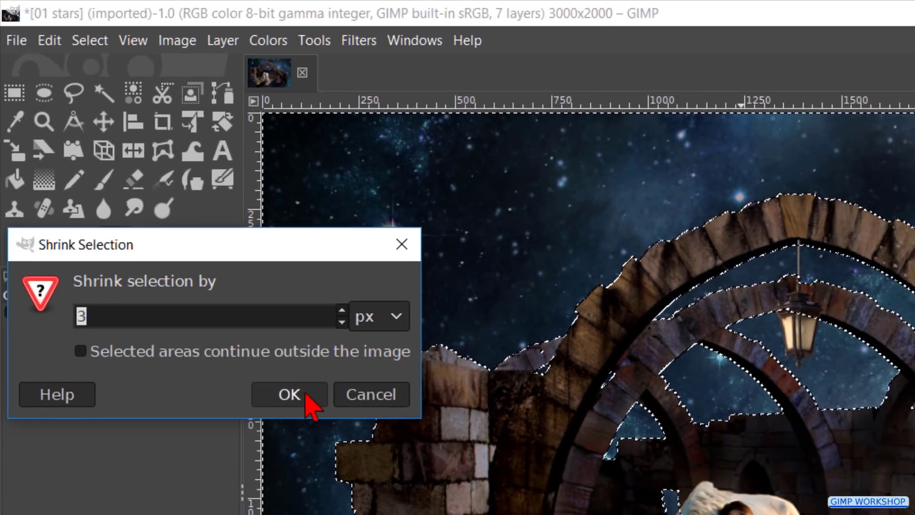
left_click(365, 472)
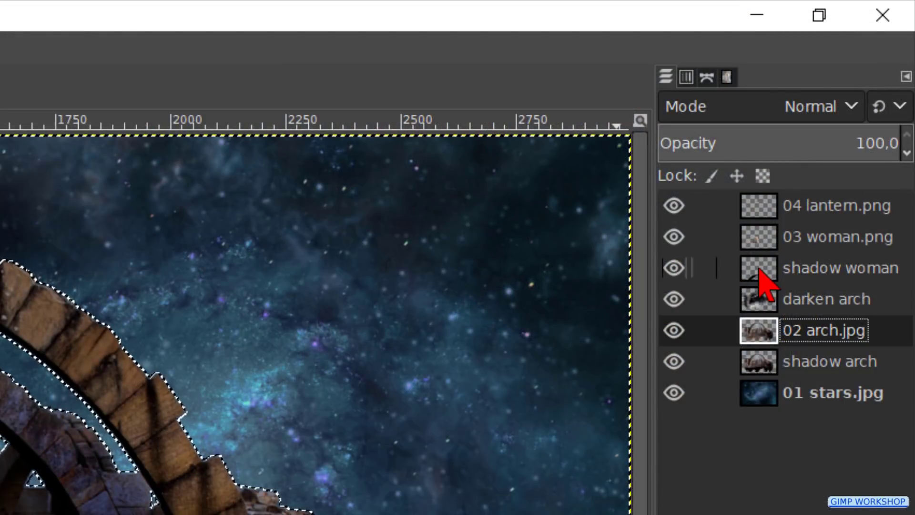
Clear the selected area from the shadow woman layer, then deselect everything.
left_click(765, 282)
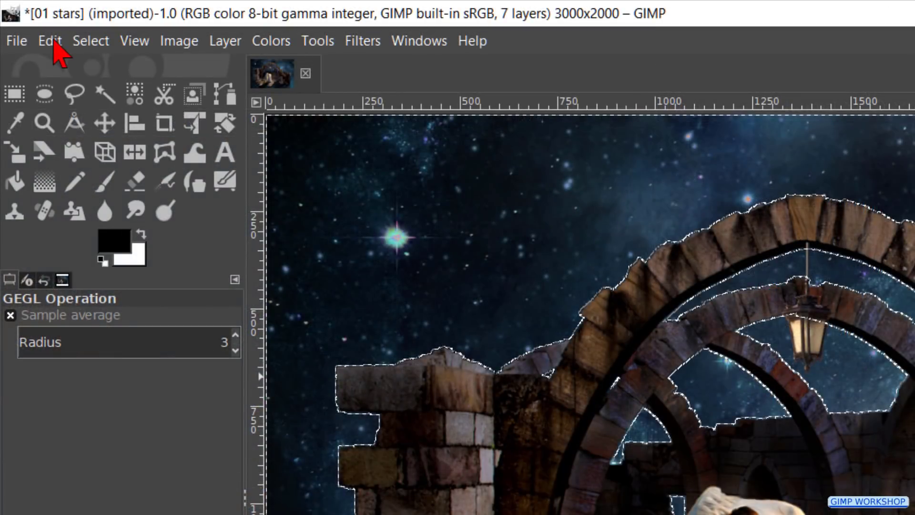
left_click(50, 41)
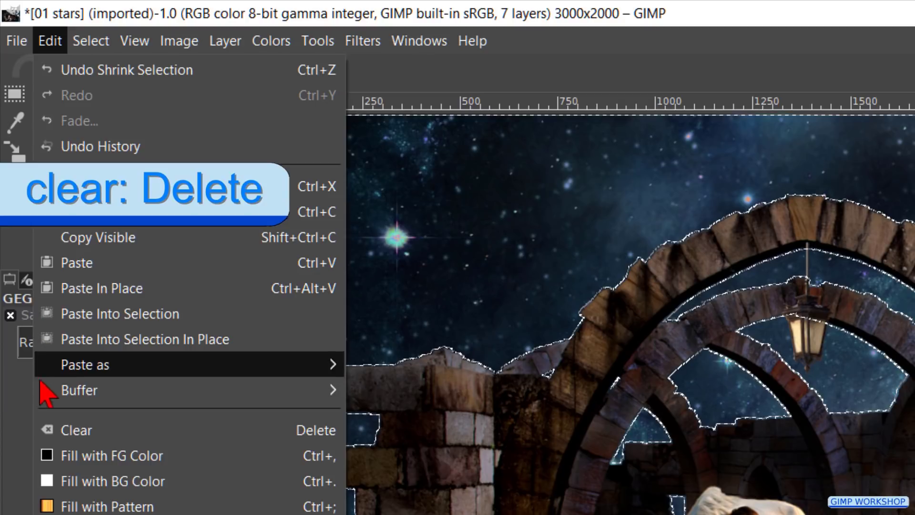
left_click(74, 434)
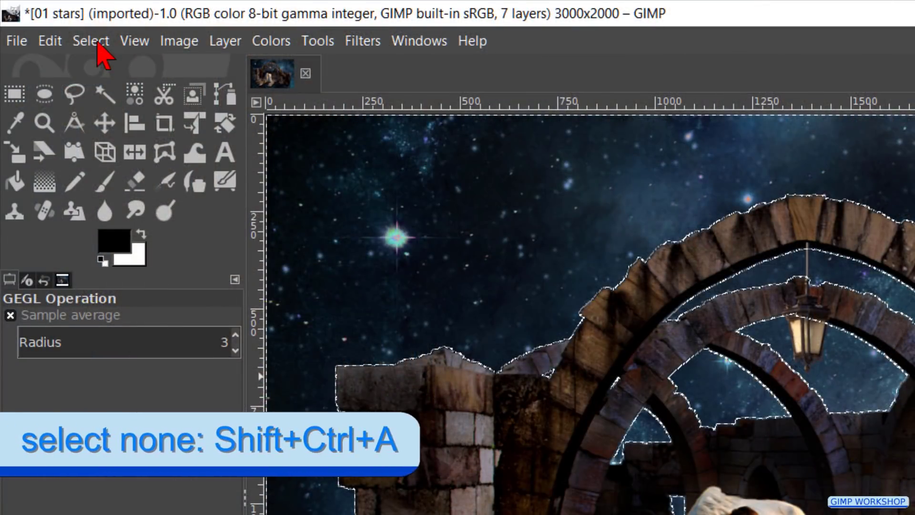
left_click(100, 44)
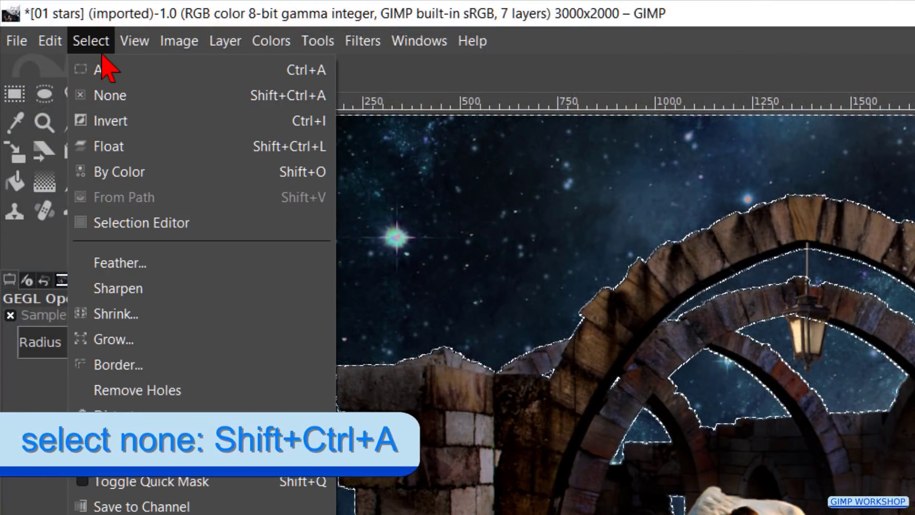
left_click(121, 99)
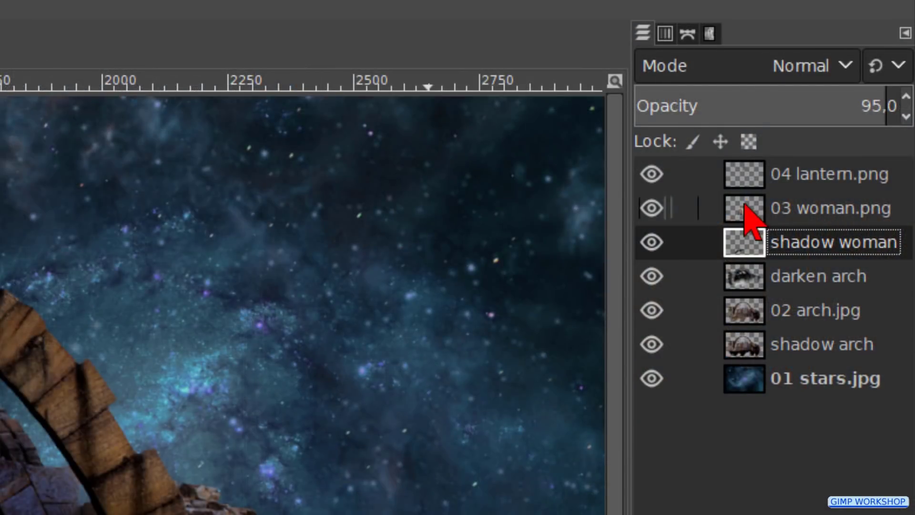
Shift the 03 woman.png colour temperature from 6500 to 9000.
left_click(745, 214)
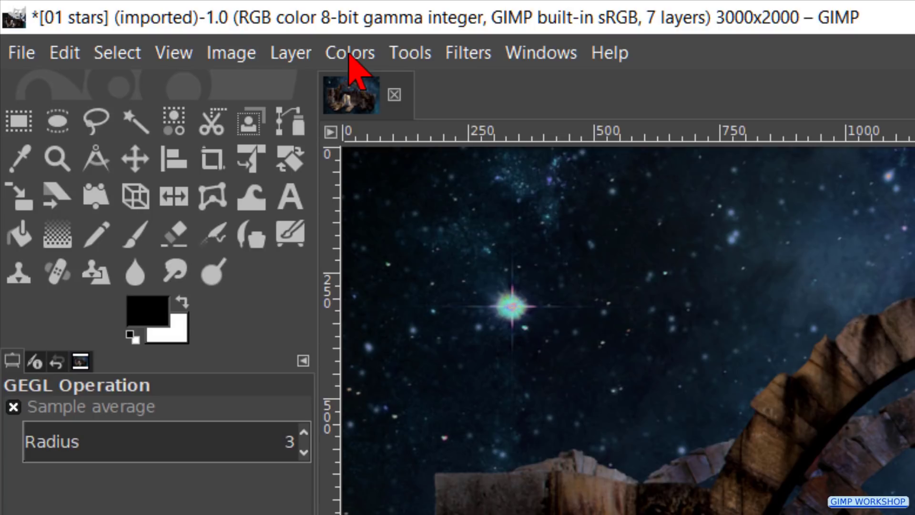
left_click(350, 54)
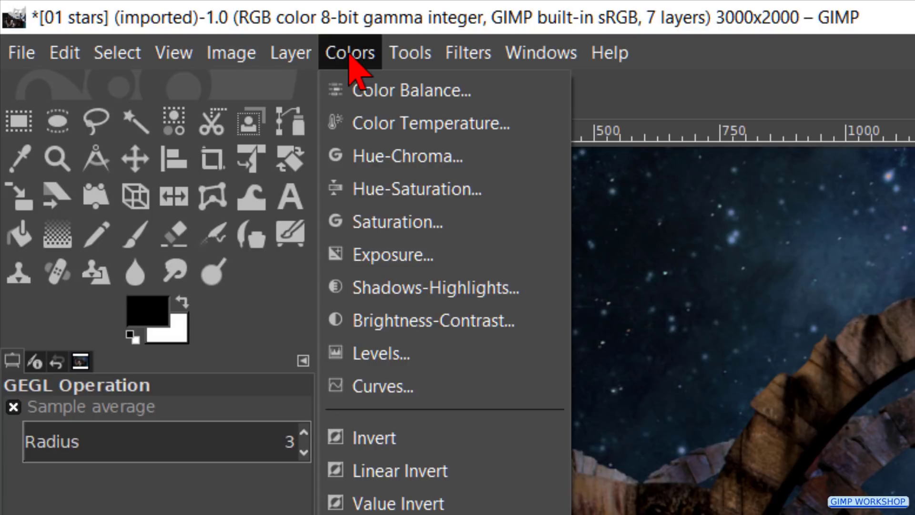
left_click(386, 123)
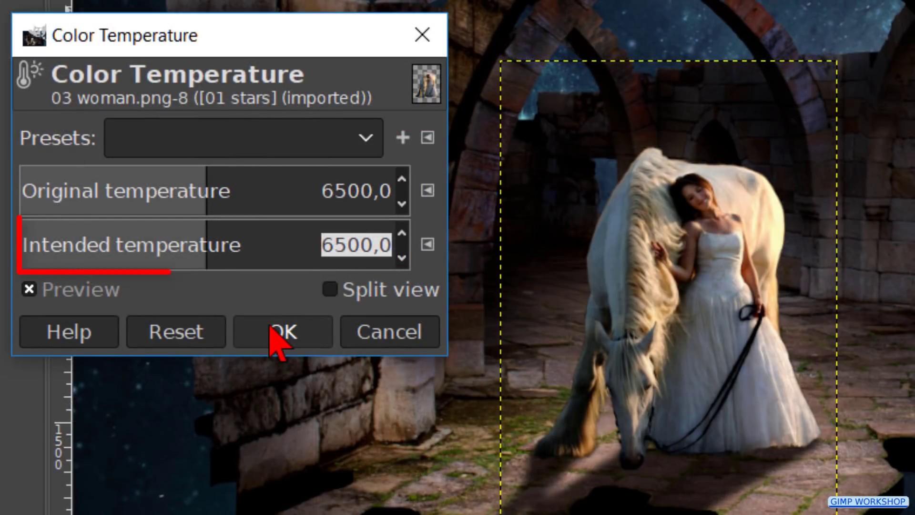
type("9")
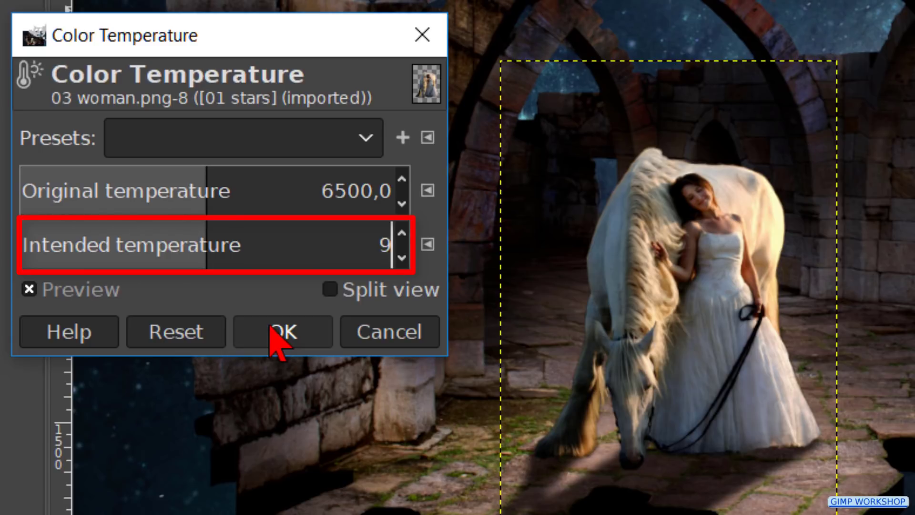
type("000")
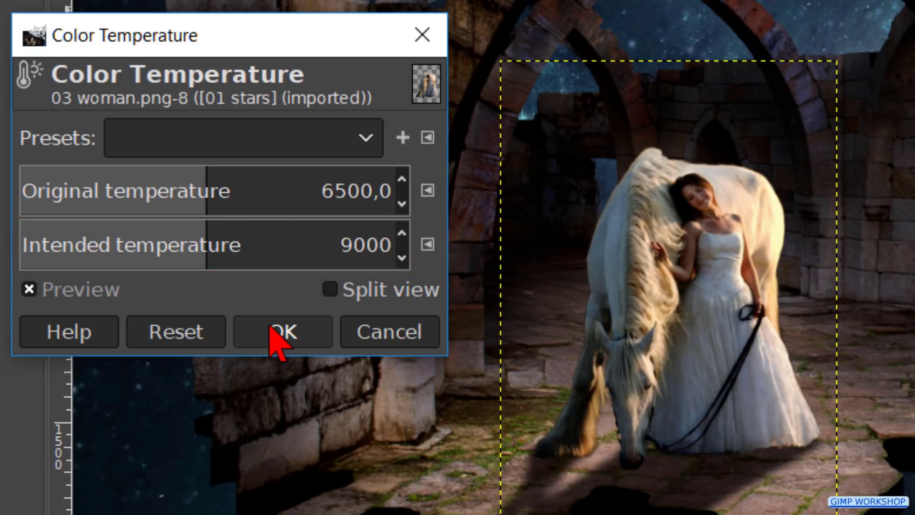
left_click(275, 332)
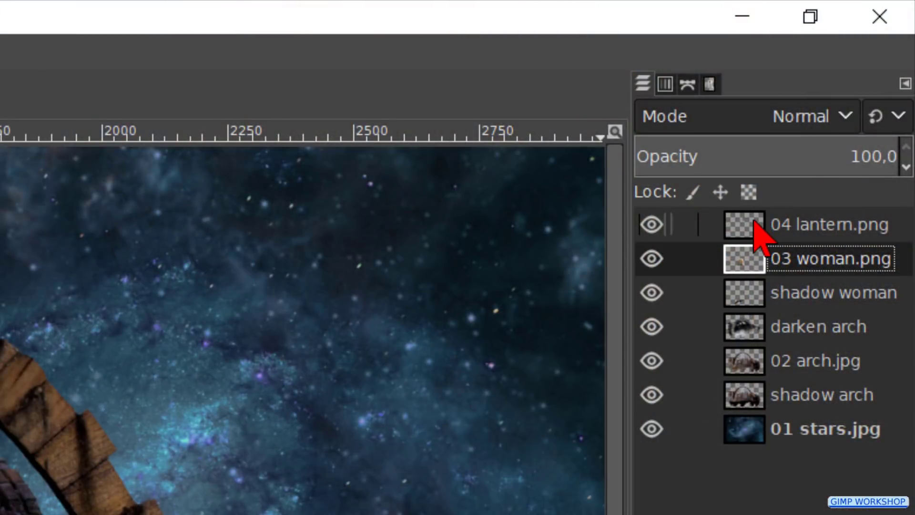
Create a transparent Normal-mode layer named 'light small' above 04 lantern.png.
left_click(754, 227)
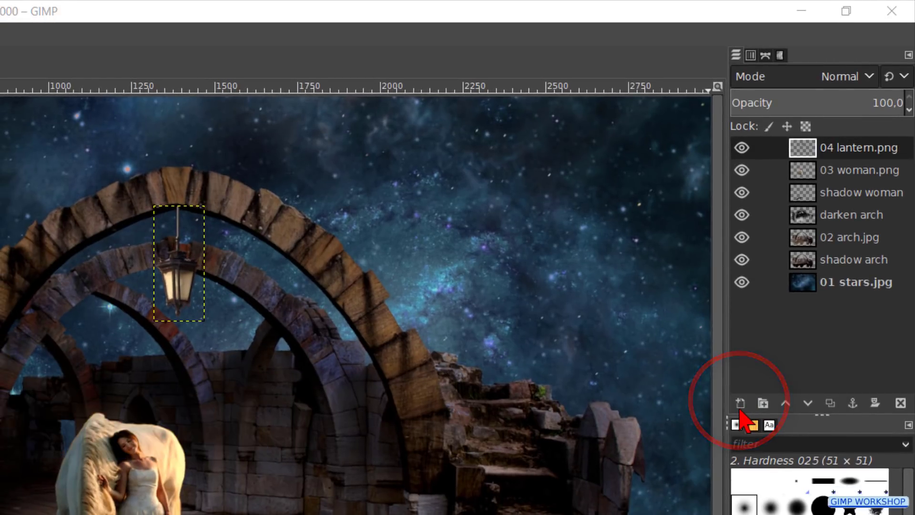
left_click(739, 407)
key("BackSpace")
type("light small")
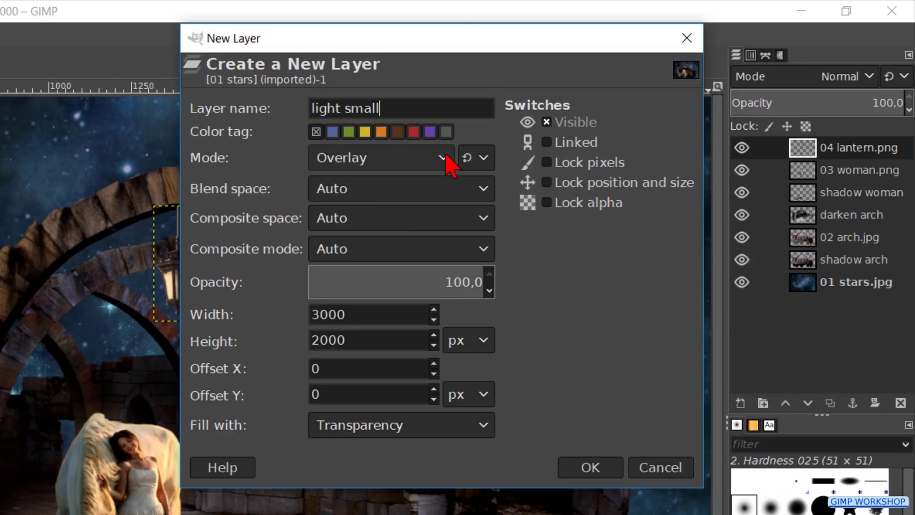
left_click(448, 163)
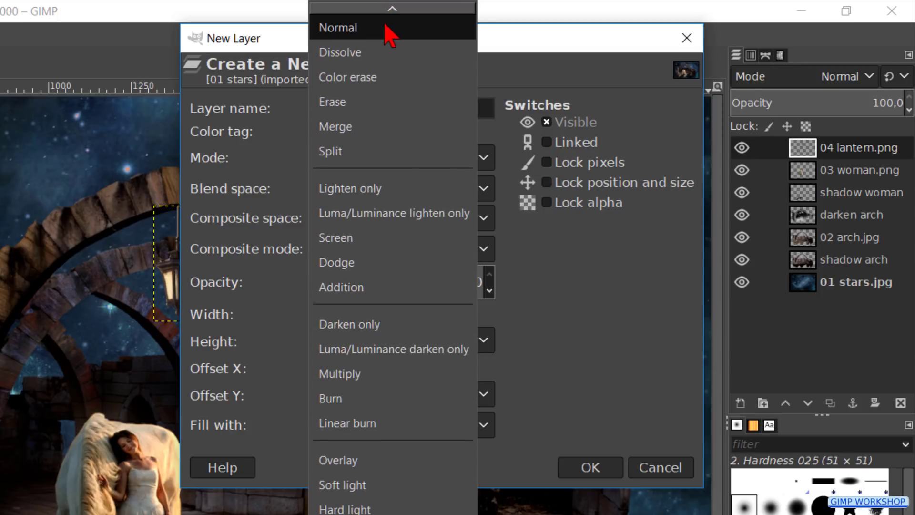
left_click(390, 35)
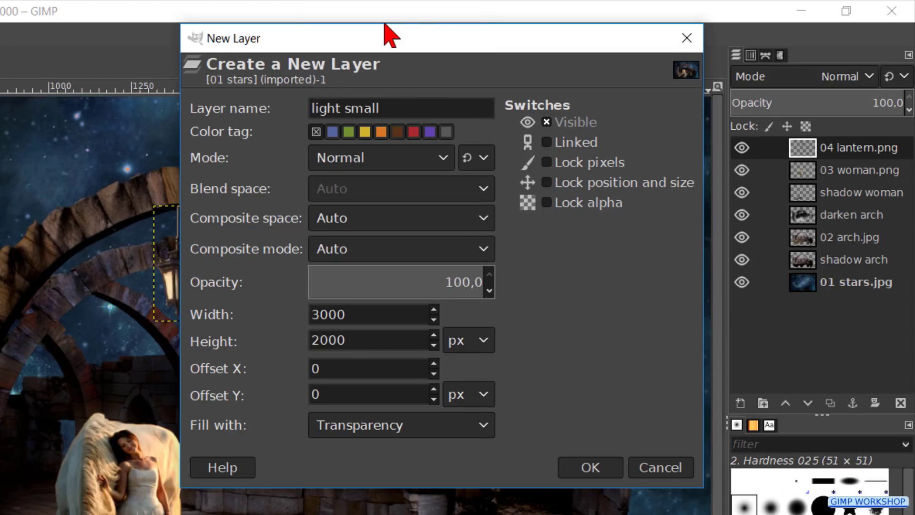
left_click(590, 467)
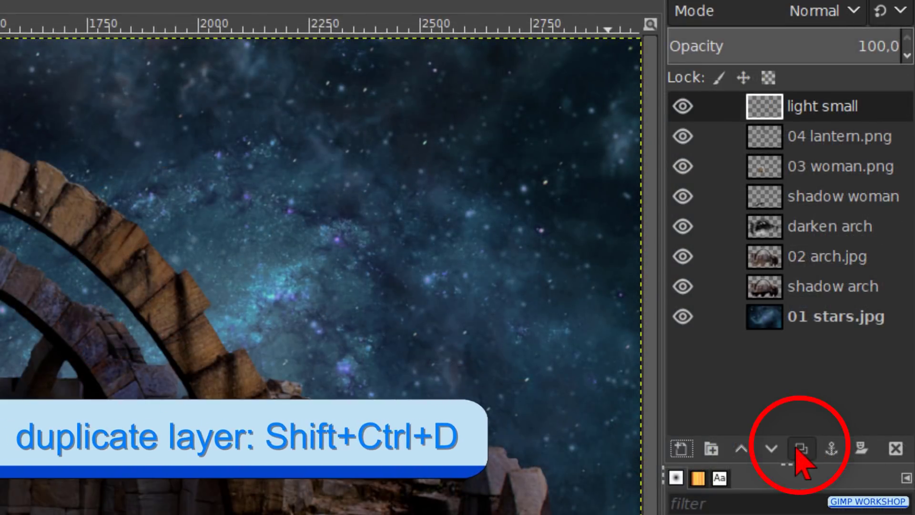
Duplicate light small twice and rename the copies 'light ground' and 'light large'.
left_click(801, 449)
left_click(802, 449)
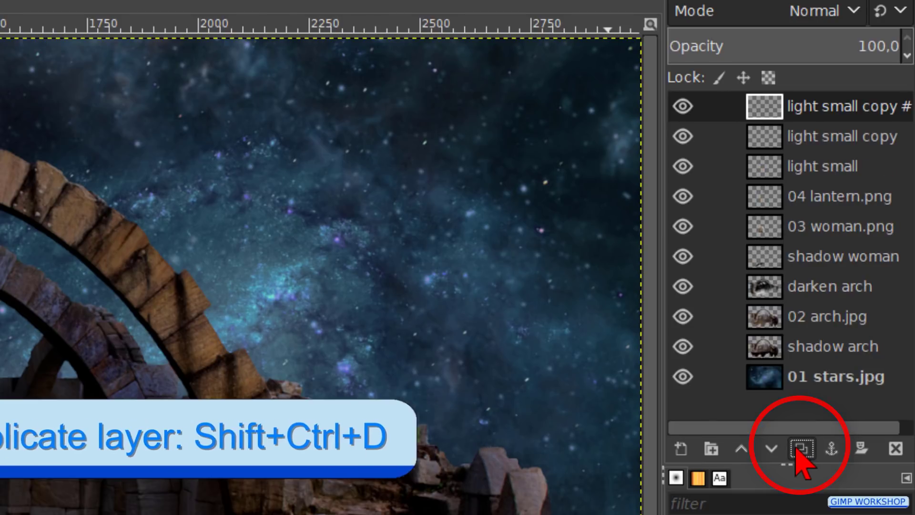
double_click(816, 114)
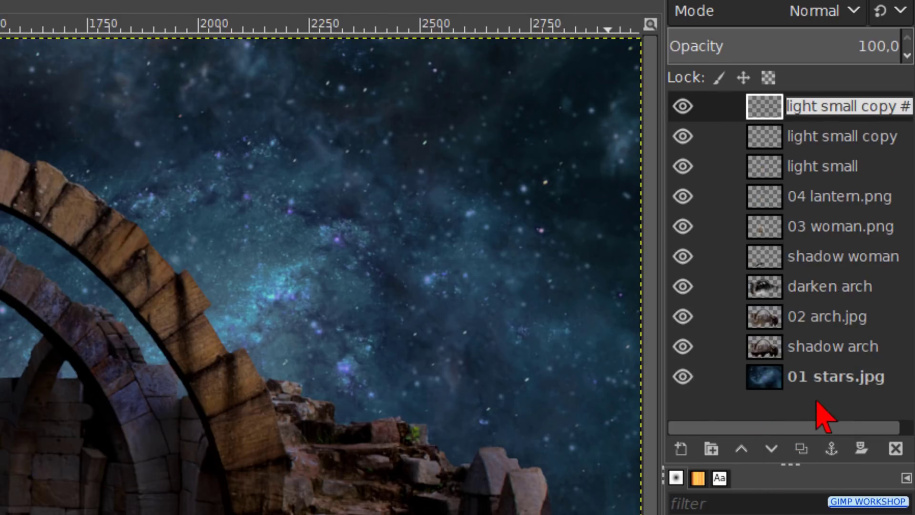
type("light ground")
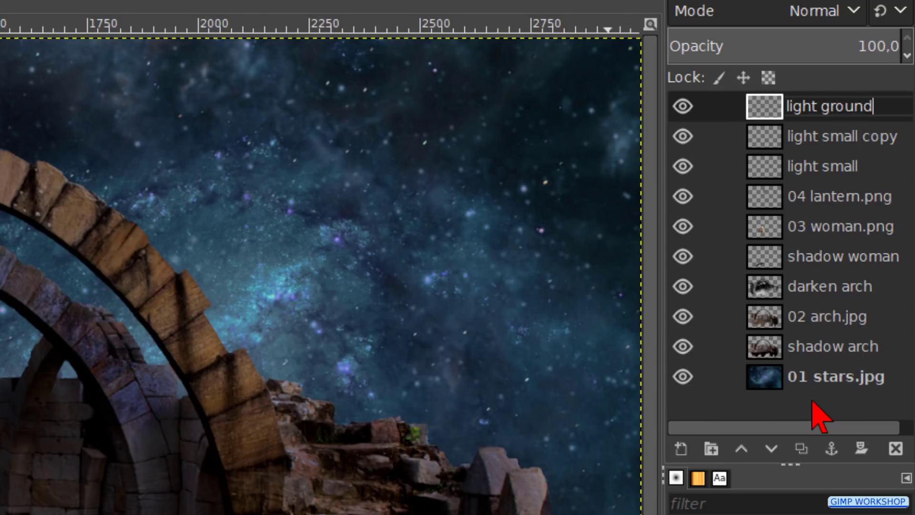
key("Return")
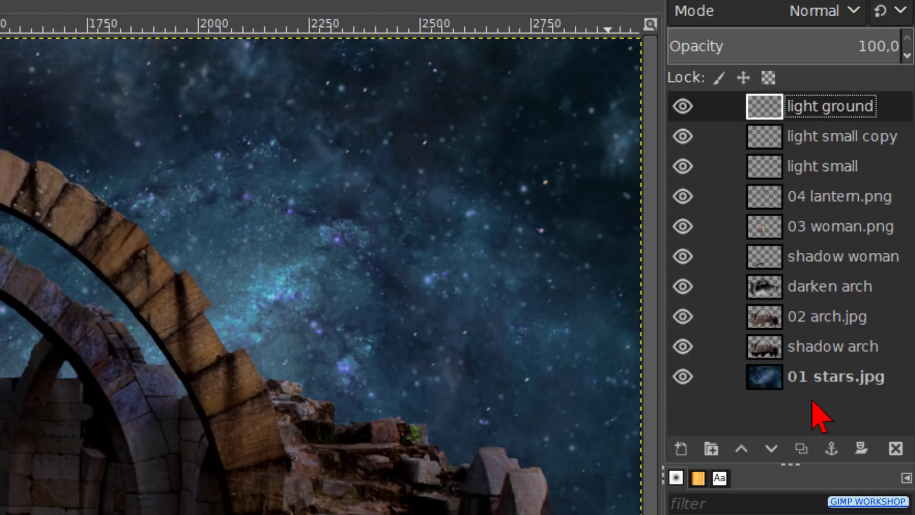
double_click(819, 140)
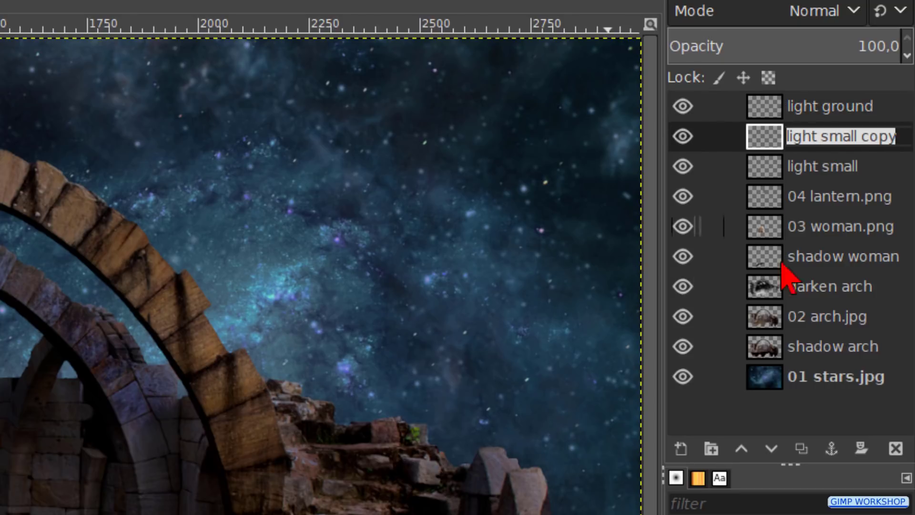
key("End")
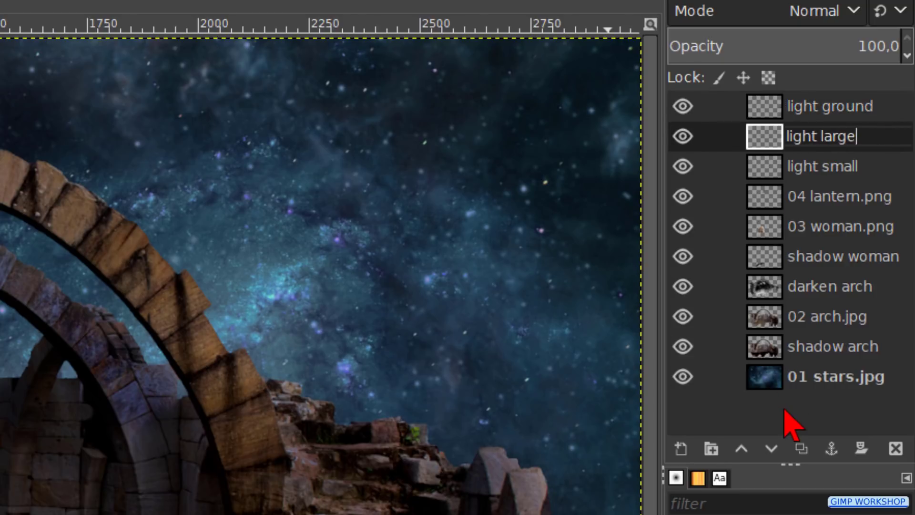
key("Return")
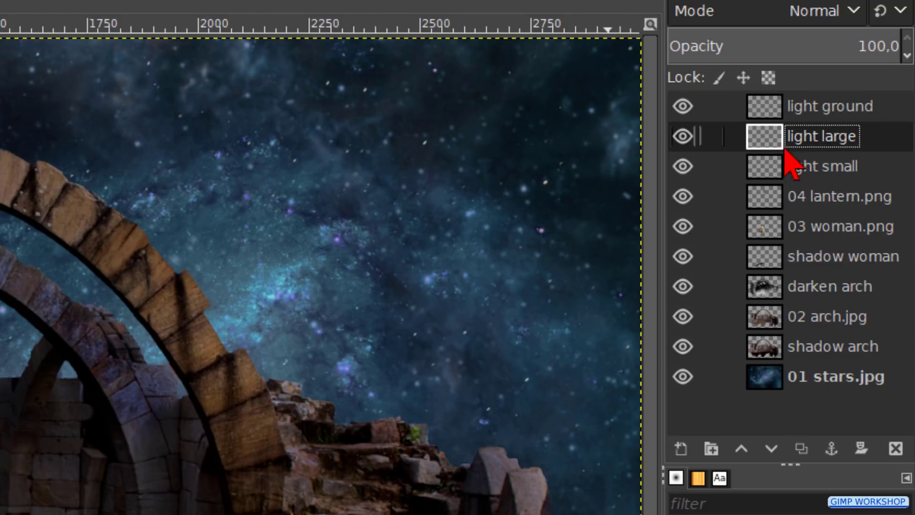
left_click(763, 172)
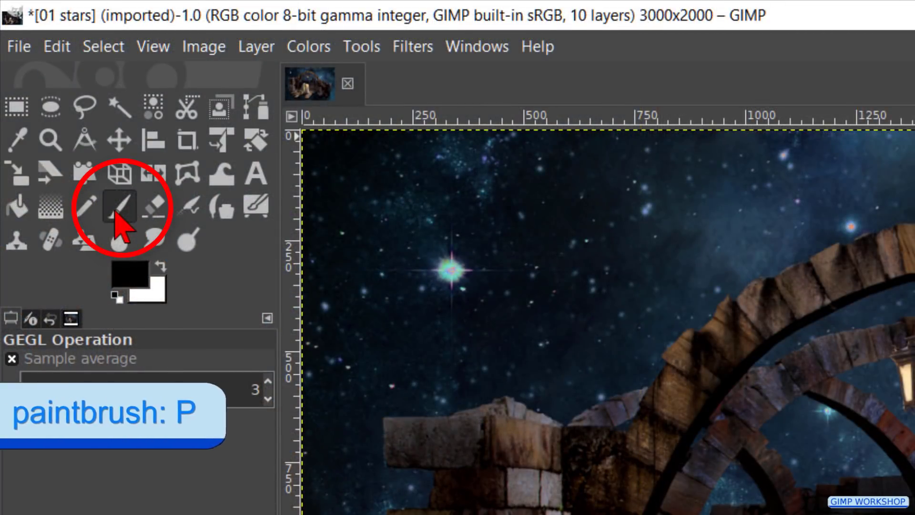
Set the soft size-51 paintbrush to colour ffcc00 at 55.6 opacity.
left_click(119, 218)
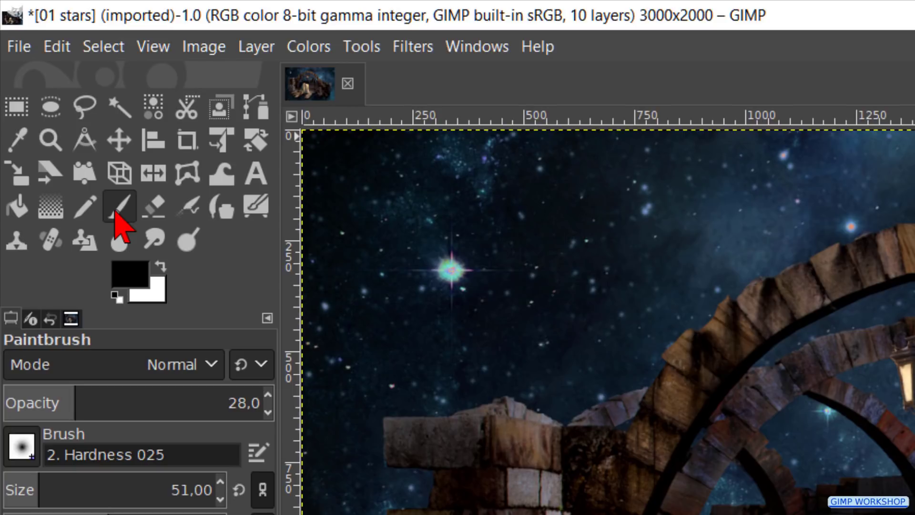
left_click(125, 276)
key("Return")
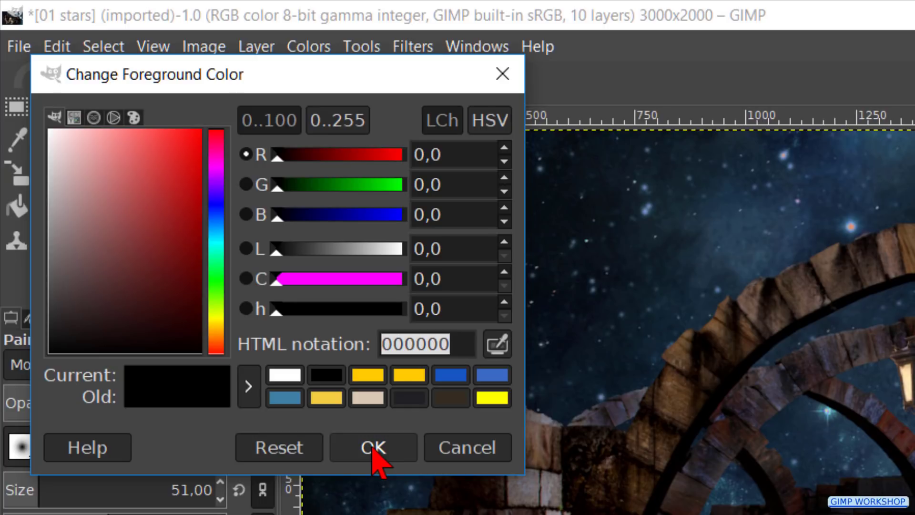
type("ffcc00")
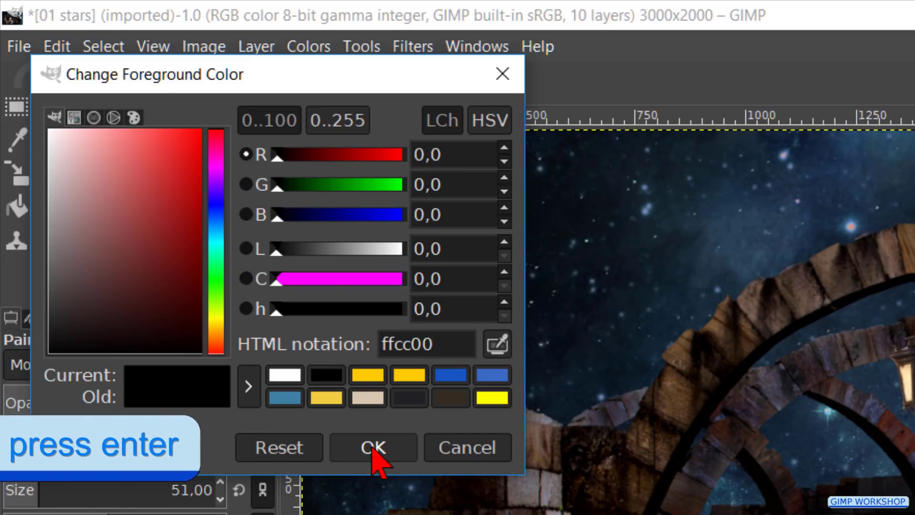
key("Return")
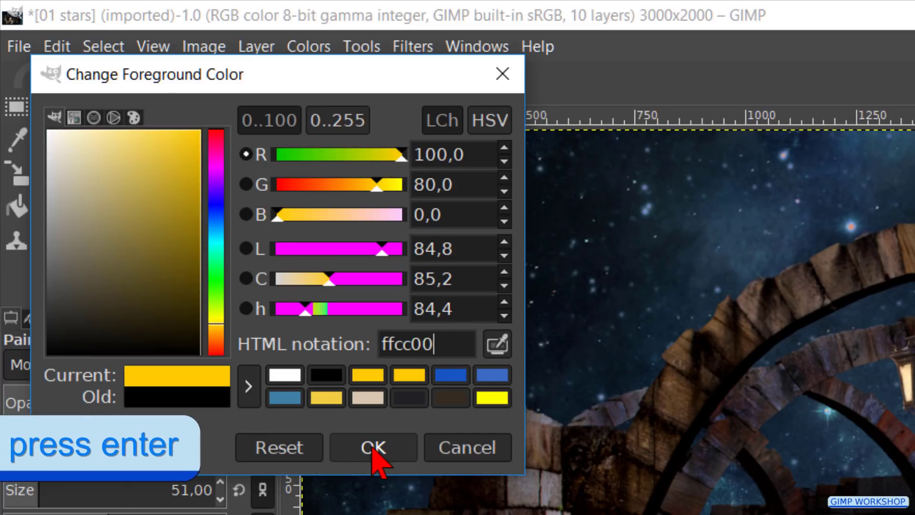
left_click(373, 449)
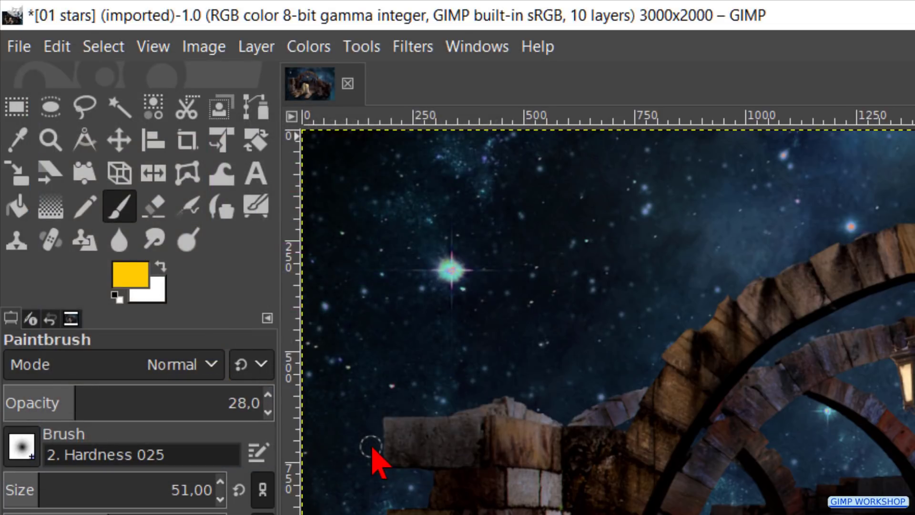
left_click(148, 394)
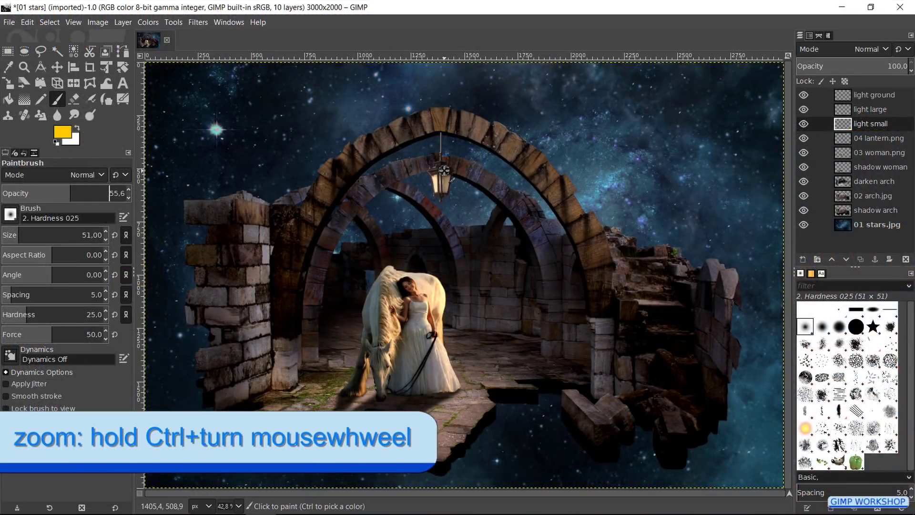
scroll(443, 169, "up", 1, "ctrl")
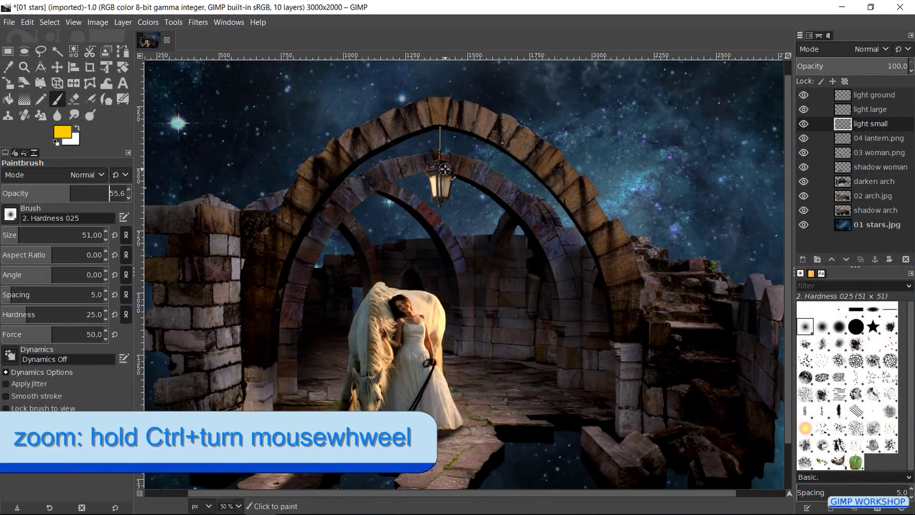
scroll(443, 170, "up", 2, "ctrl")
scroll(444, 169, "up", 2, "ctrl")
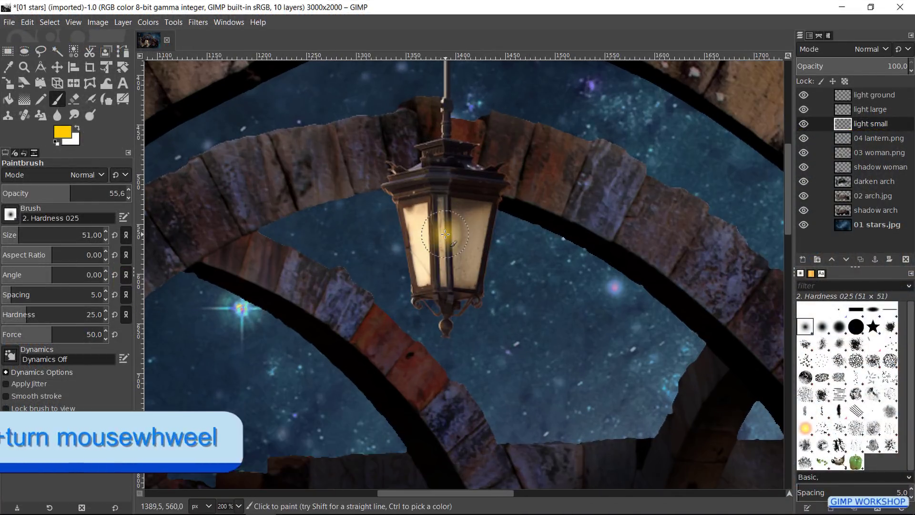
Dab yellow on the lantern glass, then paint a wide glow at brush size 318.8.
left_click_drag(440, 233, 438, 237)
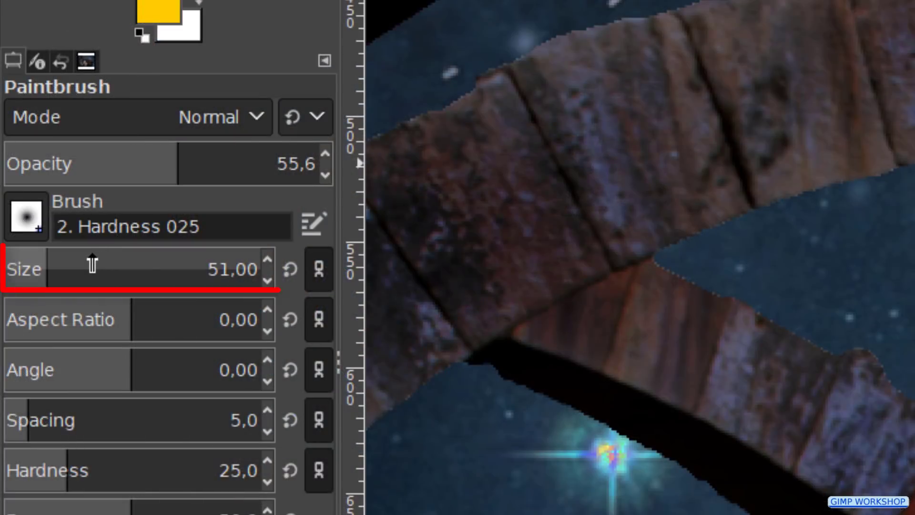
left_click(36, 232)
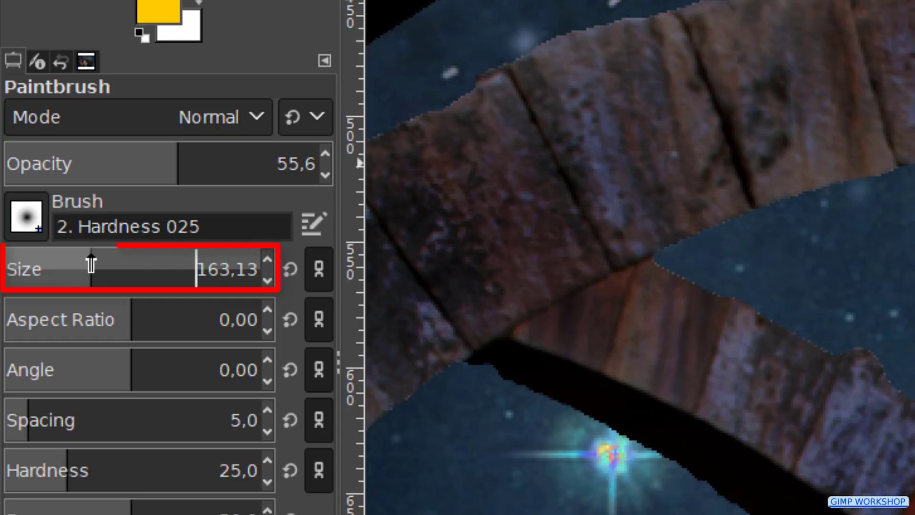
left_click_drag(91, 264, 135, 282)
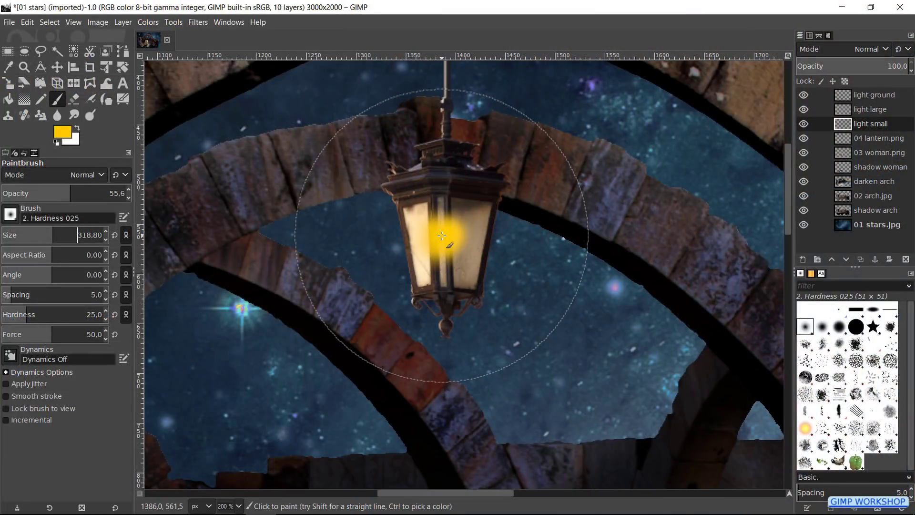
left_click(442, 235)
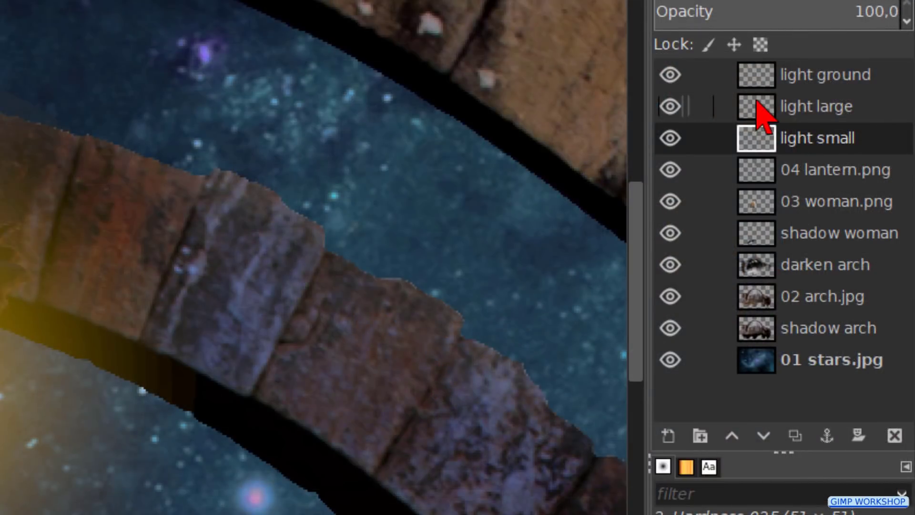
Lower the light large layer two places so it sits beneath the lantern layer.
left_click(764, 115)
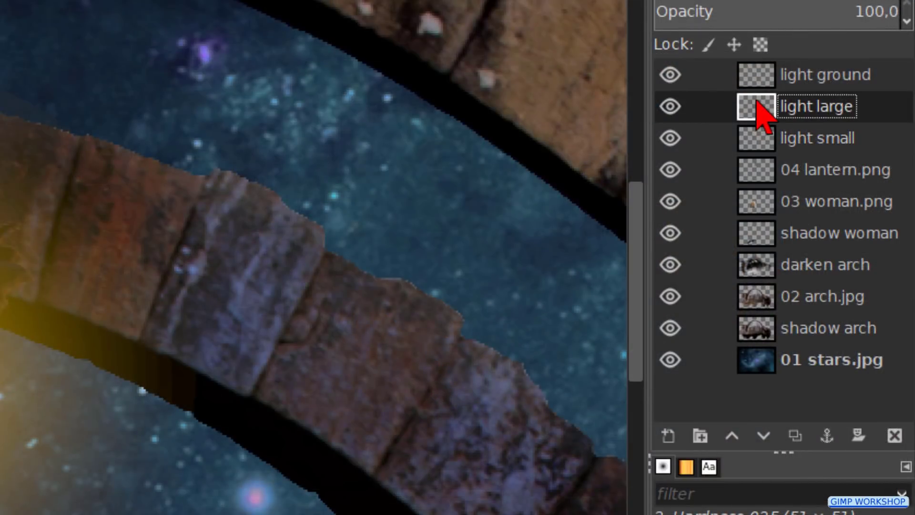
left_click(763, 435)
left_click(763, 436)
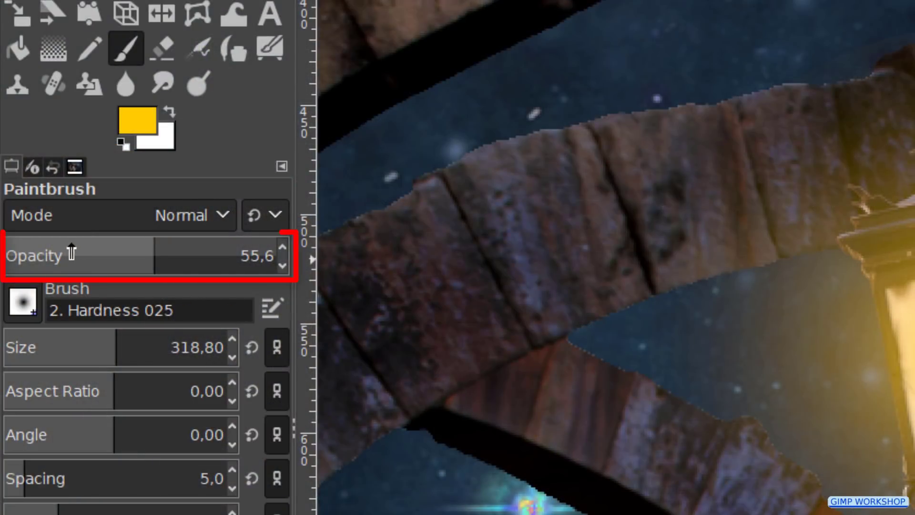
Paint a broad, faint yellow glow around the lantern at about 25% opacity, brush near 490.
left_click(72, 252)
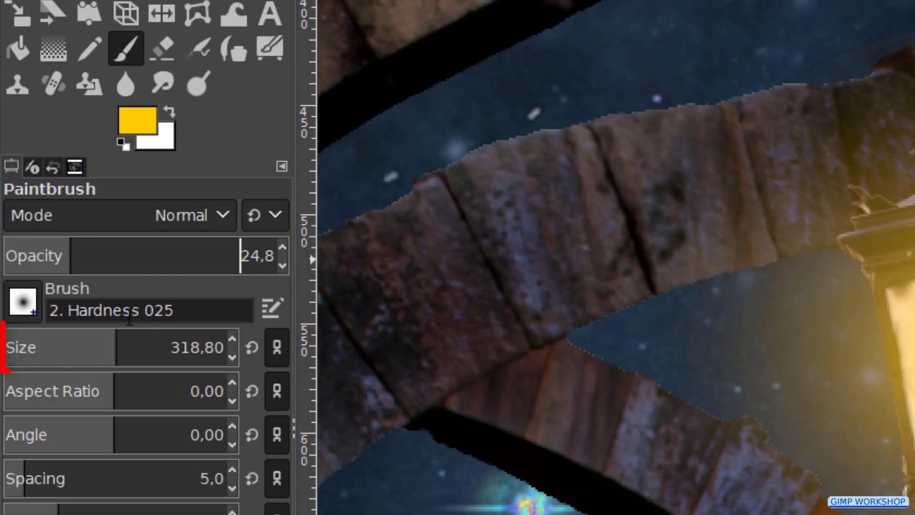
left_click_drag(149, 348, 266, 352)
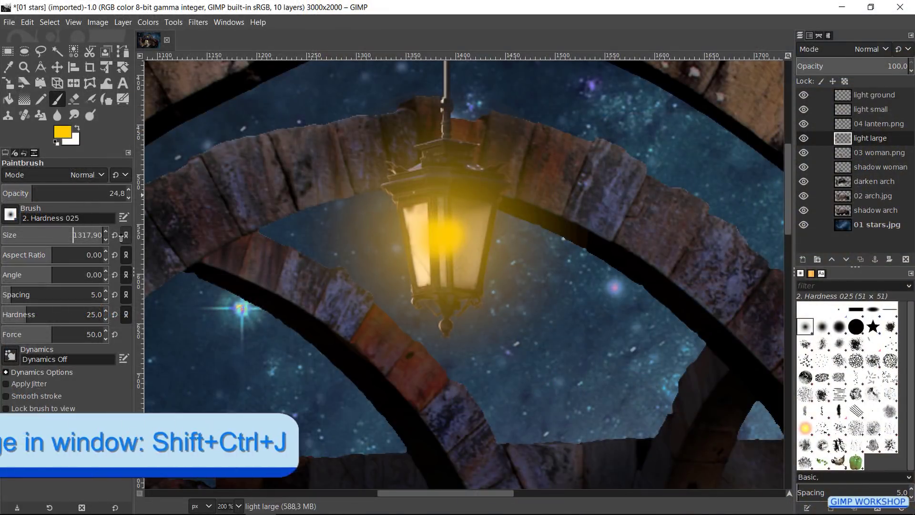
key("shift+ctrl+j")
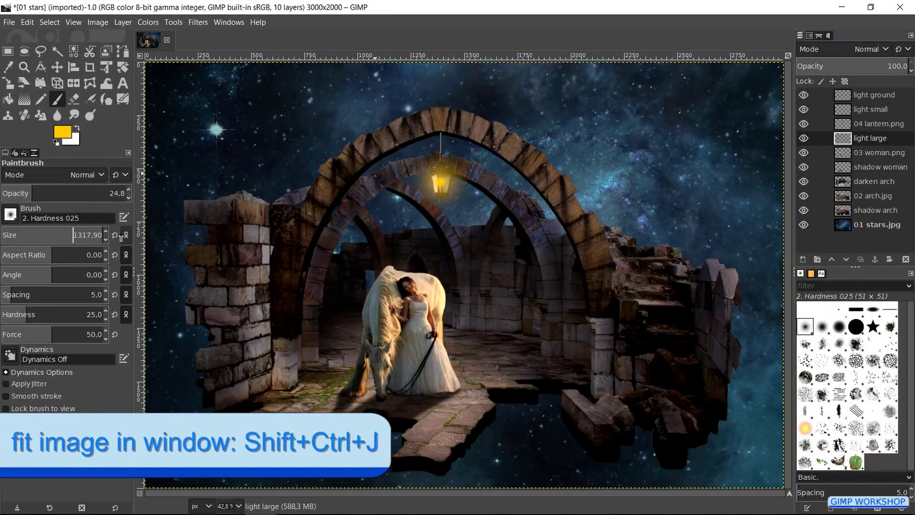
left_click(441, 183)
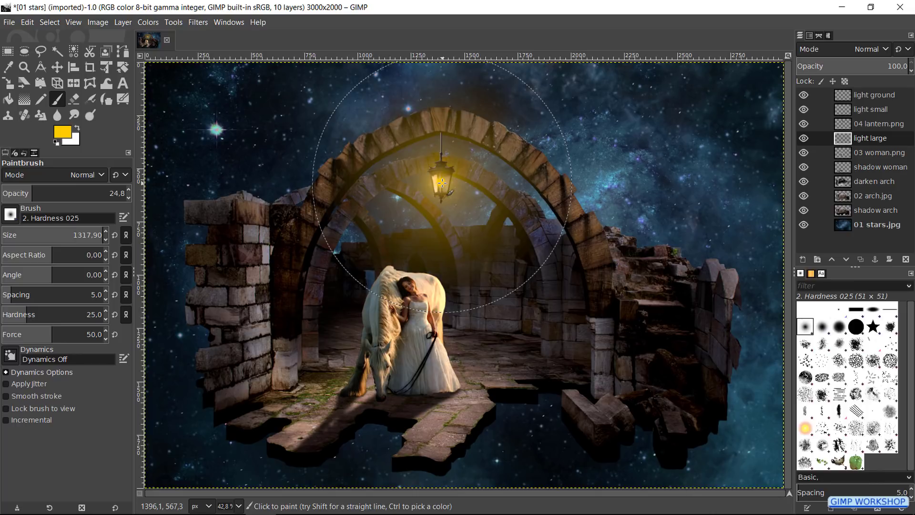
left_click(440, 184)
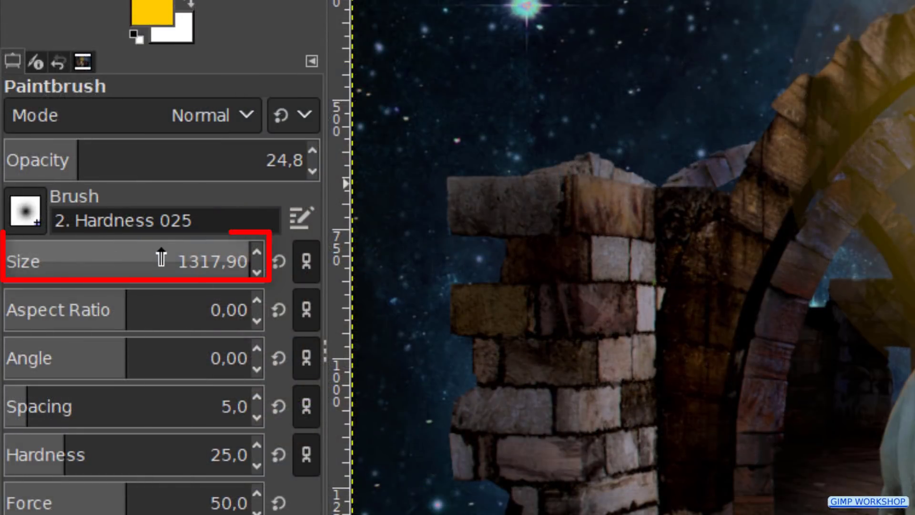
left_click(68, 233)
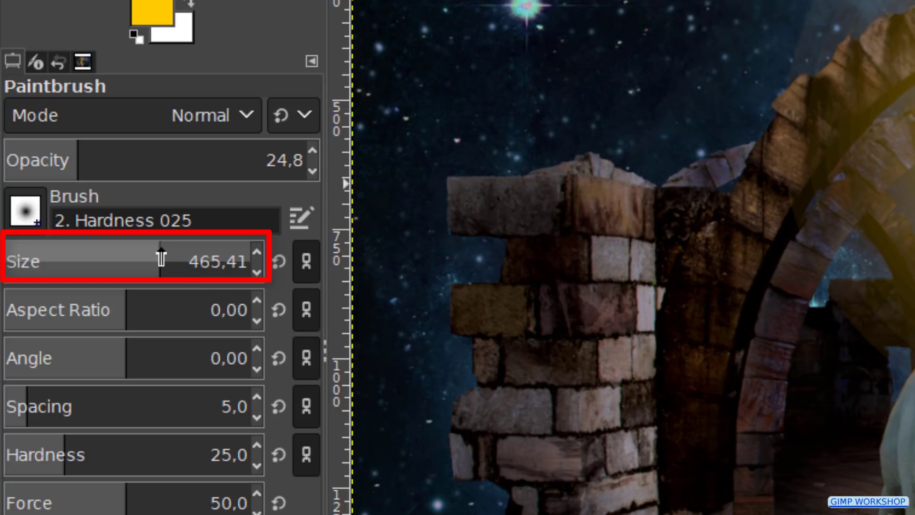
left_click_drag(162, 259, 165, 259)
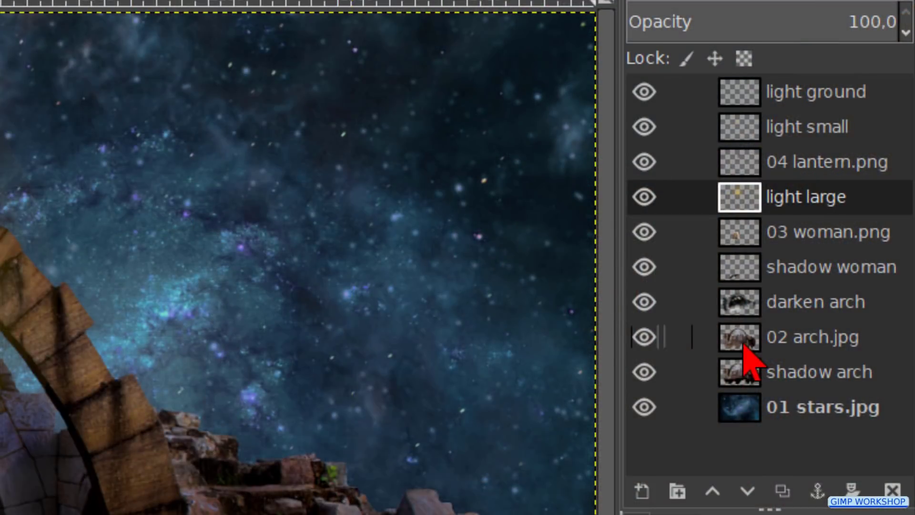
Load the 02 arch.jpg outline as a selection and pick the light ground layer.
right_click(744, 343)
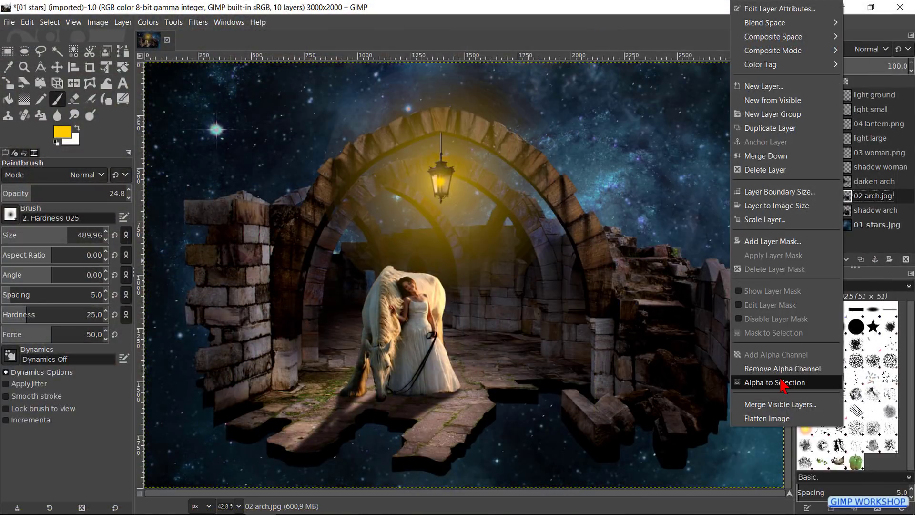
left_click(781, 384)
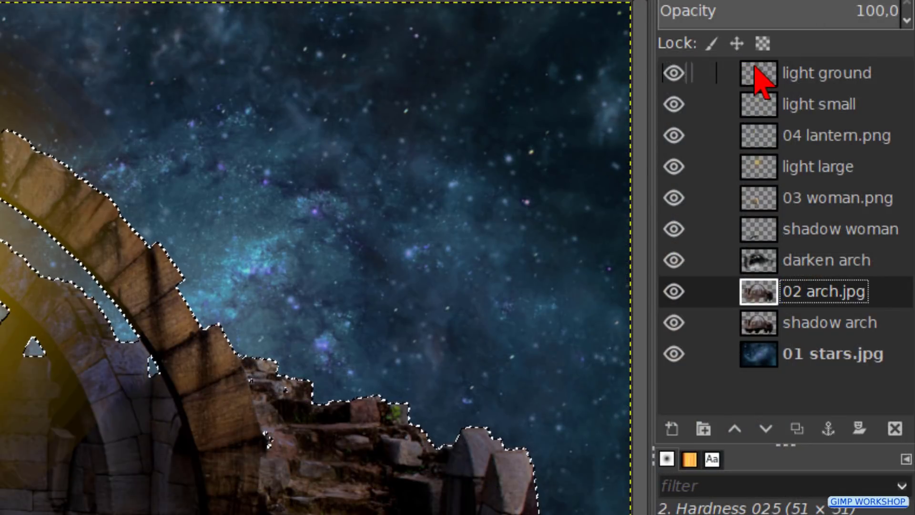
left_click(760, 80)
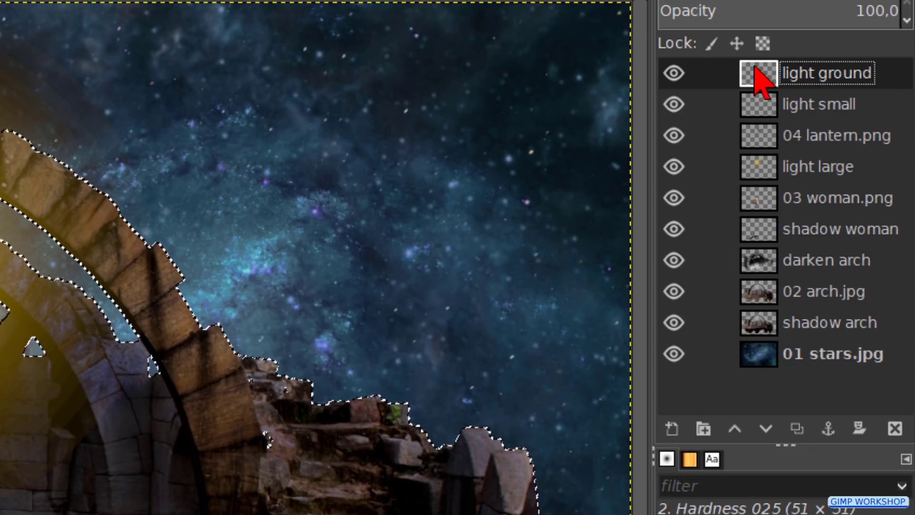
Lower light ground three places to sit just beneath the 03 woman.png layer.
left_click(765, 429)
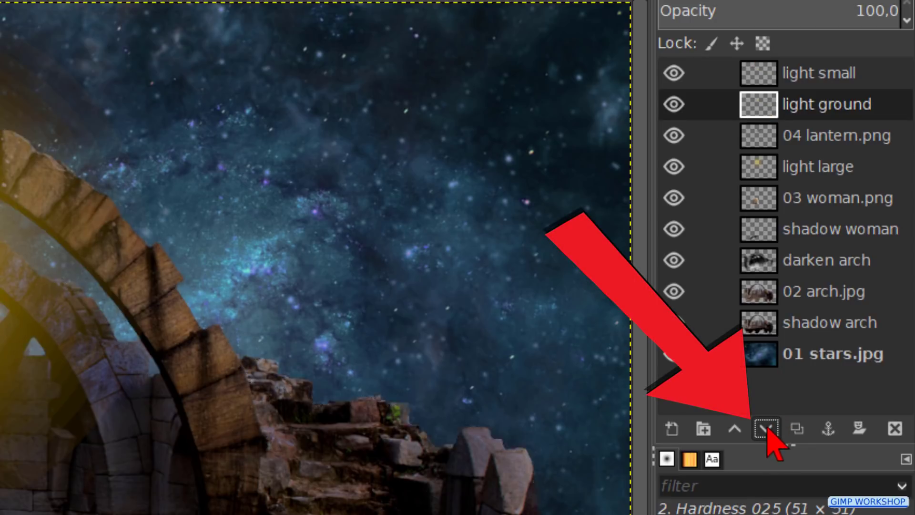
left_click(765, 429)
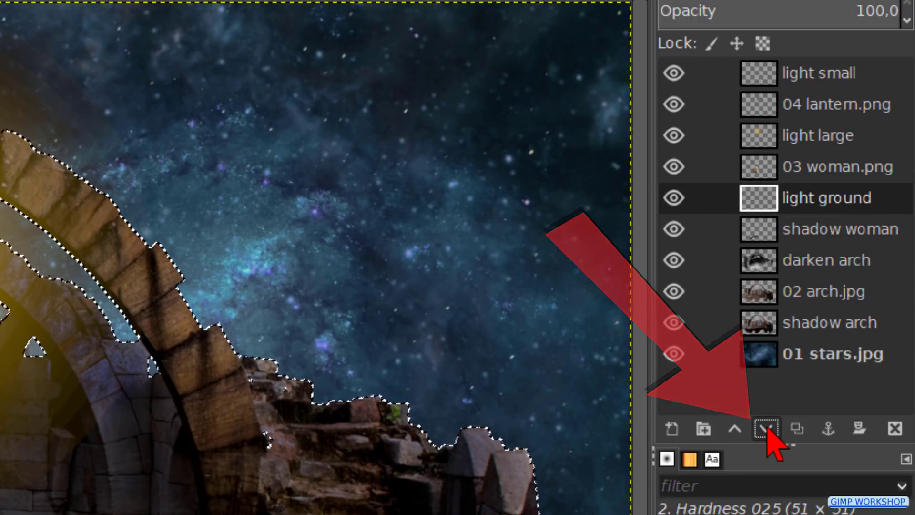
left_click(766, 429)
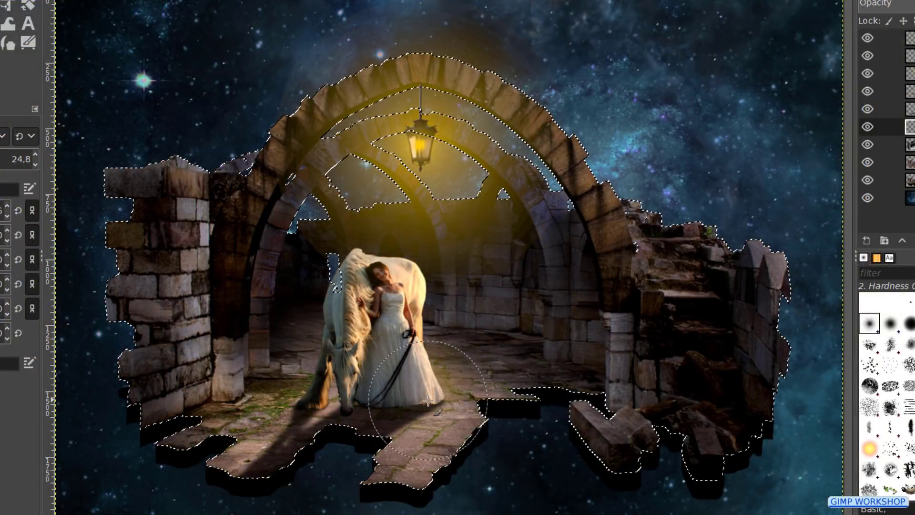
Paint warm yellow light across the floor beside the dress and to the right, then deselect.
mouse_move(428, 401)
left_mouse_down()
mouse_move(307, 395)
mouse_move(317, 399)
left_mouse_up()
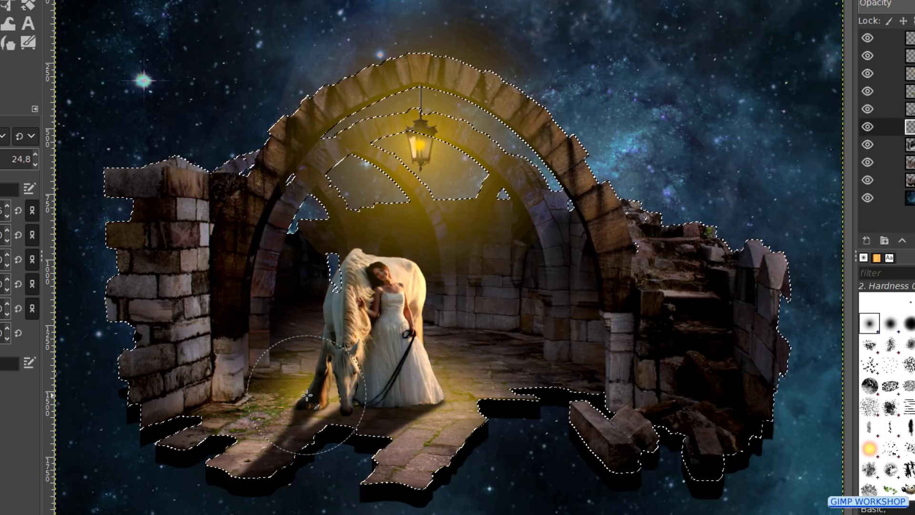
left_click_drag(386, 397, 483, 408)
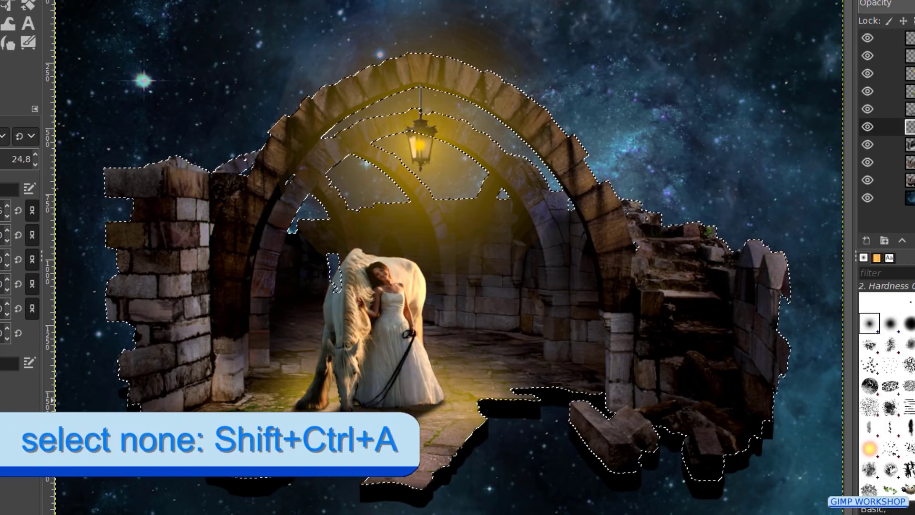
key("shift+ctrl+a")
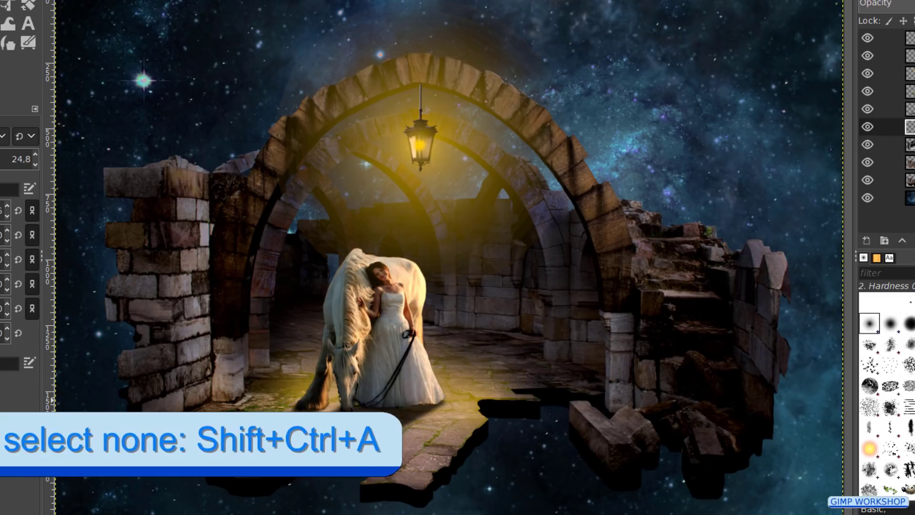